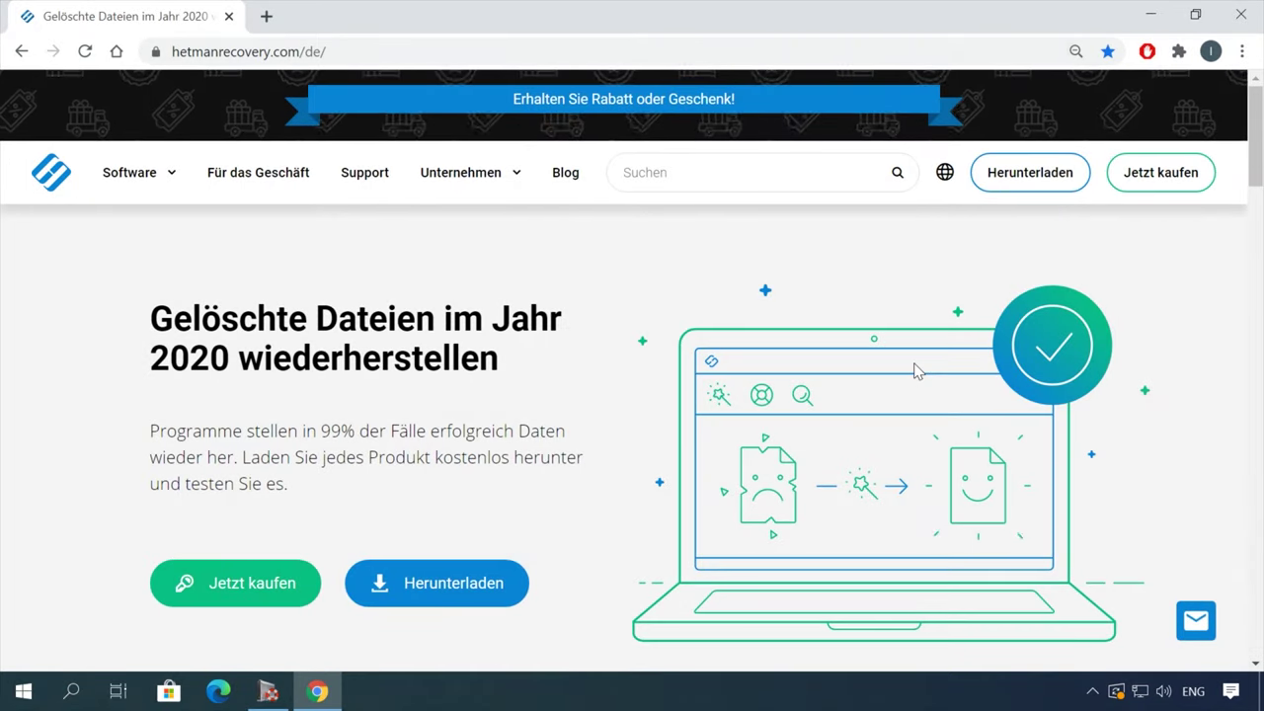
- Download the Partition Recovery 3.1 installer from the Hetman Software product list
mouse_move(173, 185)
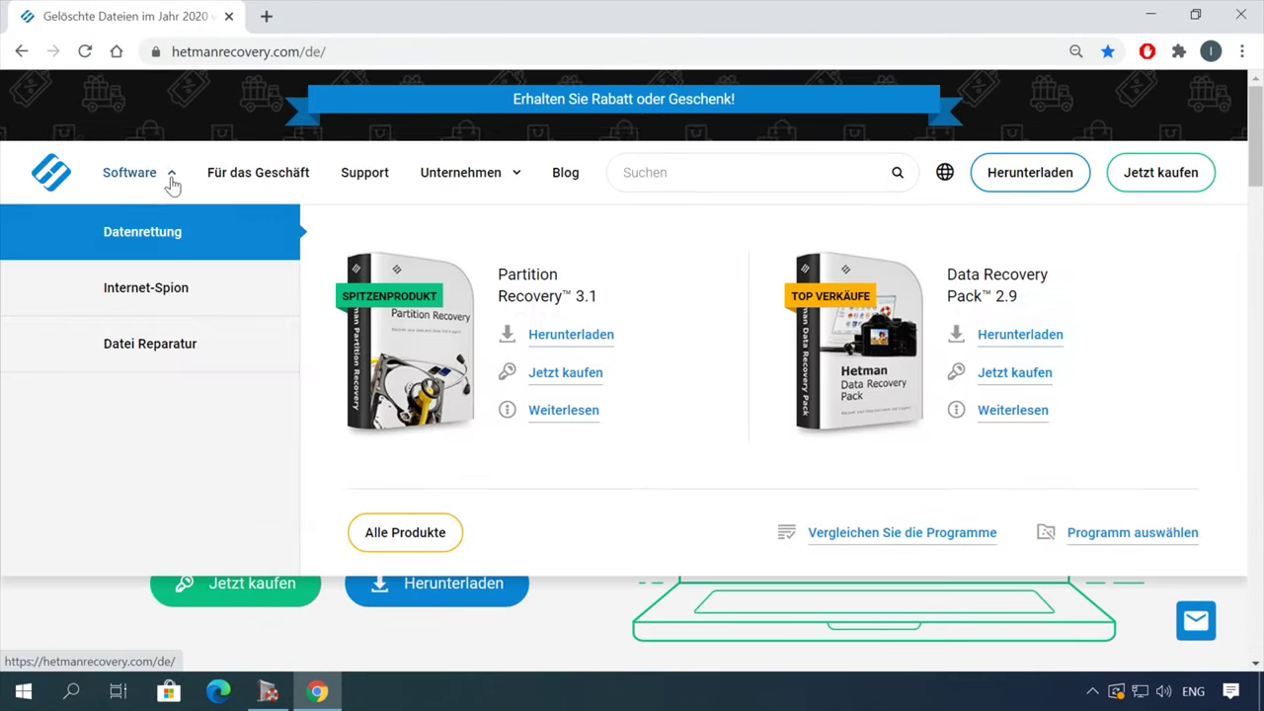
click(407, 531)
scroll(464, 526, down, 8)
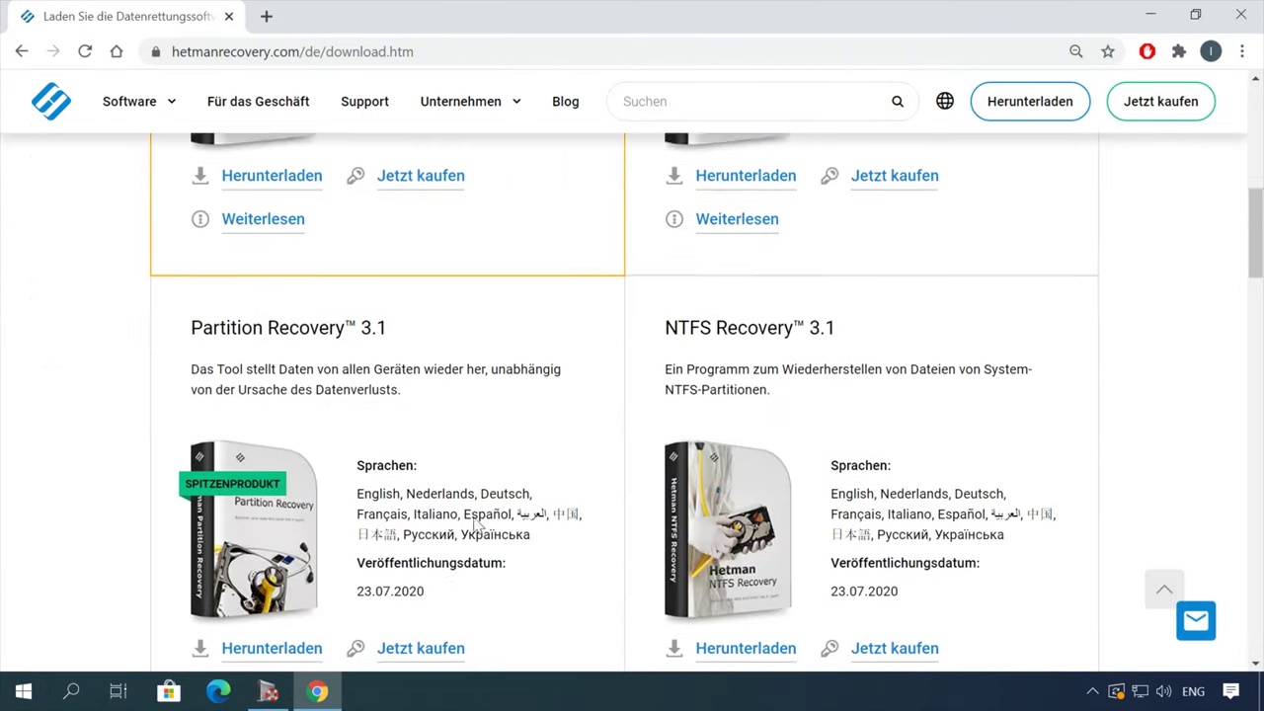
click(285, 553)
scroll(524, 427, down, 1)
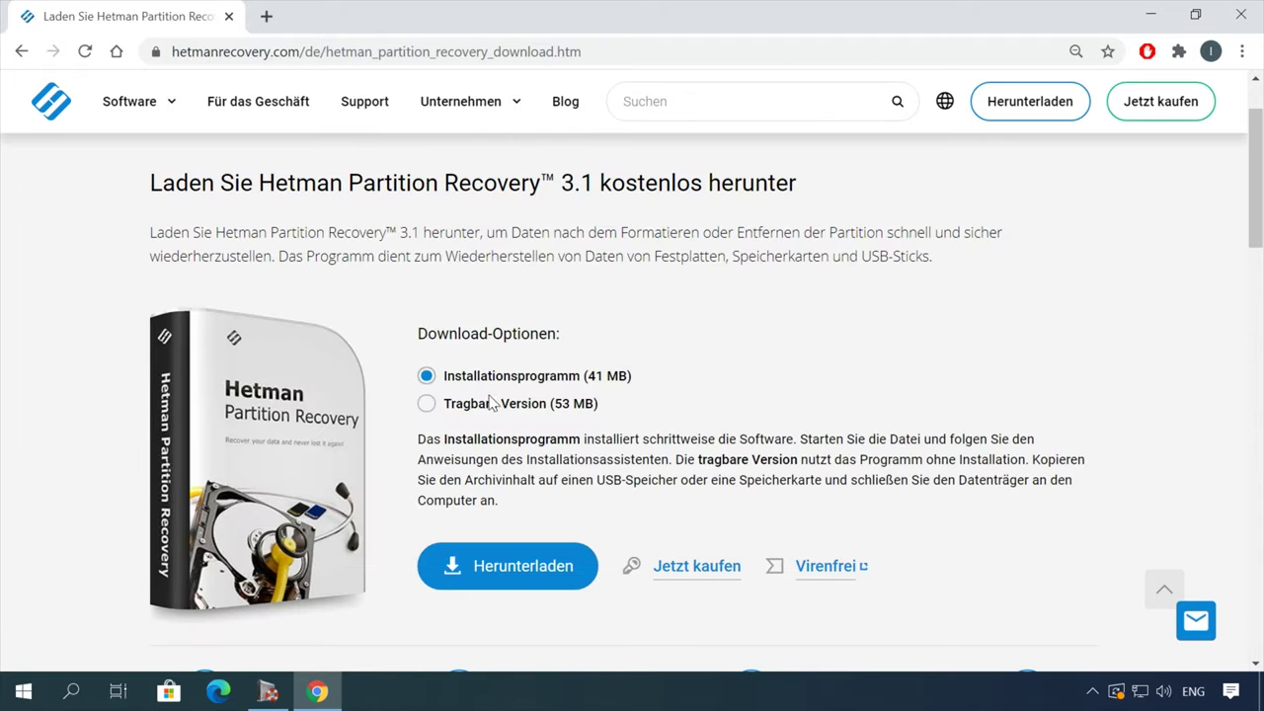
click(502, 564)
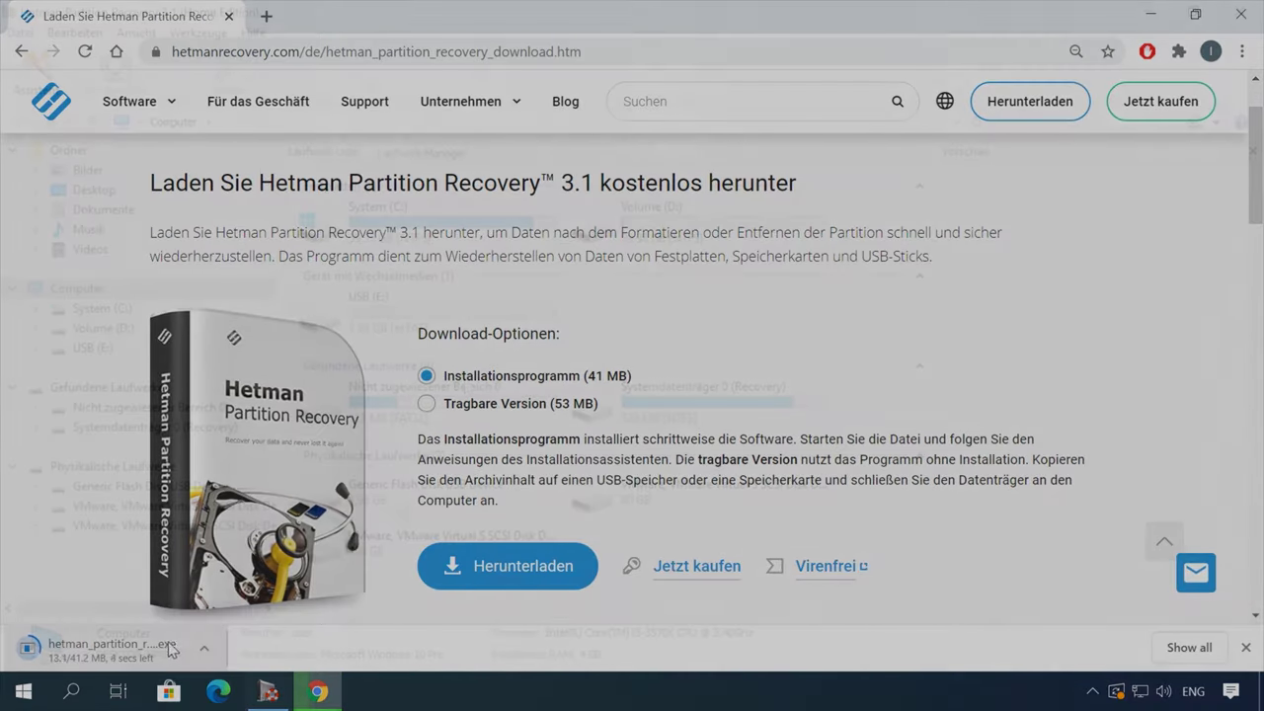
- Run a quick scan of the USB (E:) drive to list its deleted files
double_click(498, 336)
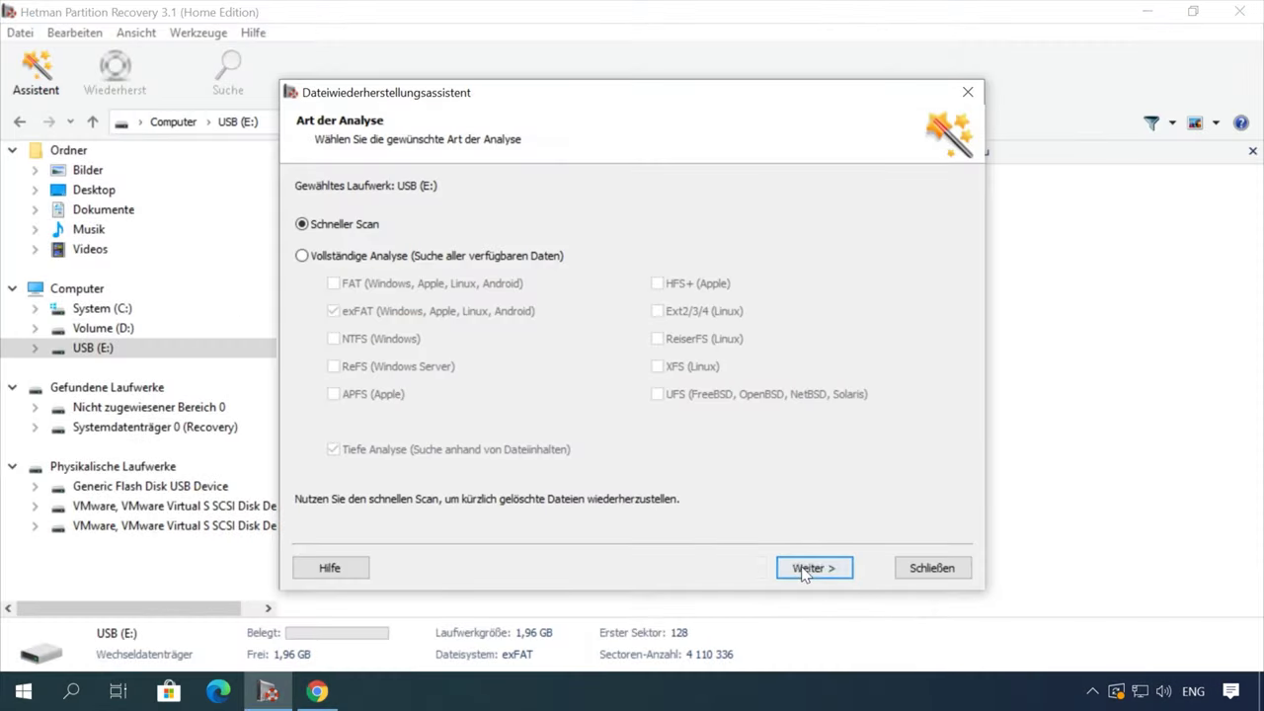
click(807, 568)
click(812, 567)
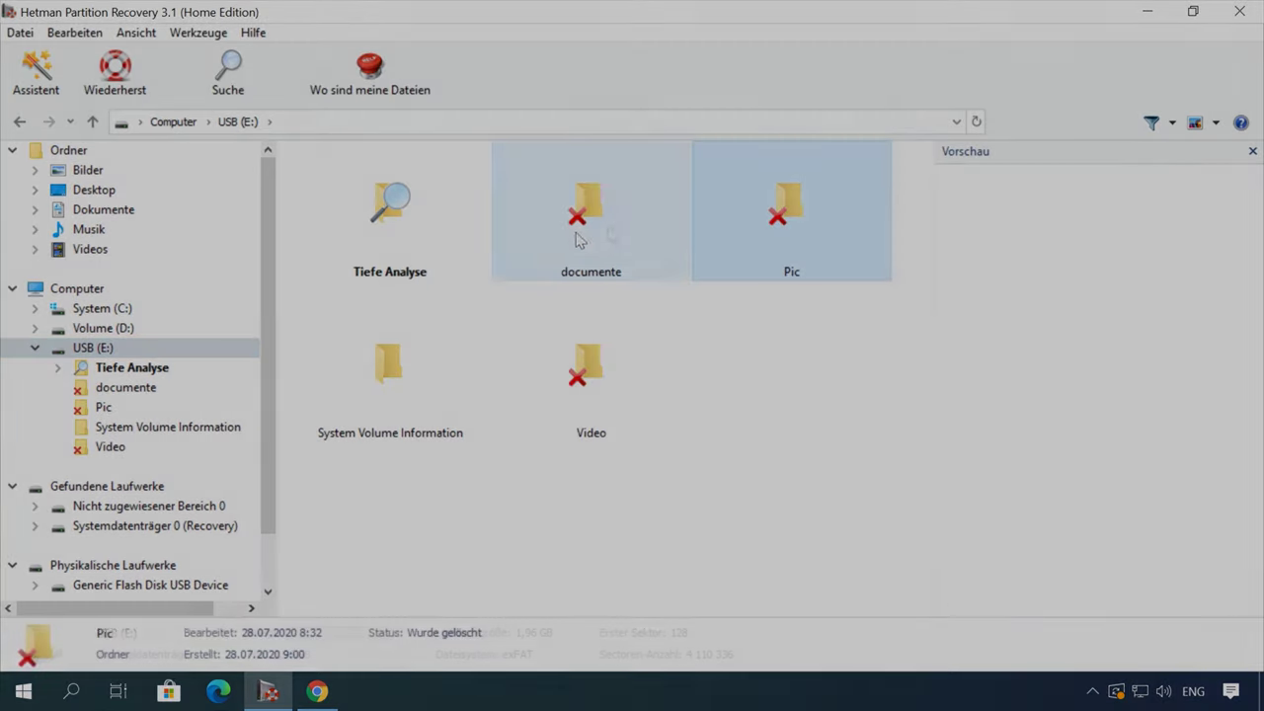
- Open the deleted documente folder and preview its Word and PDF files
double_click(578, 240)
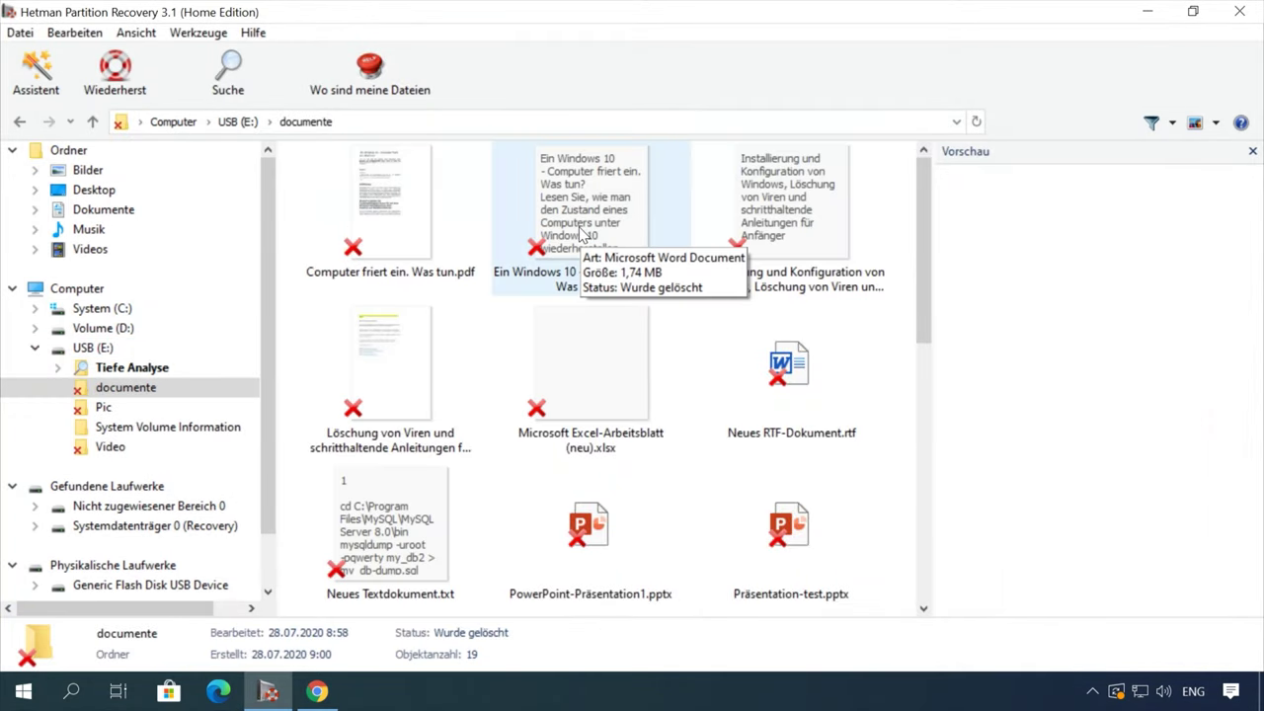
click(583, 235)
click(393, 209)
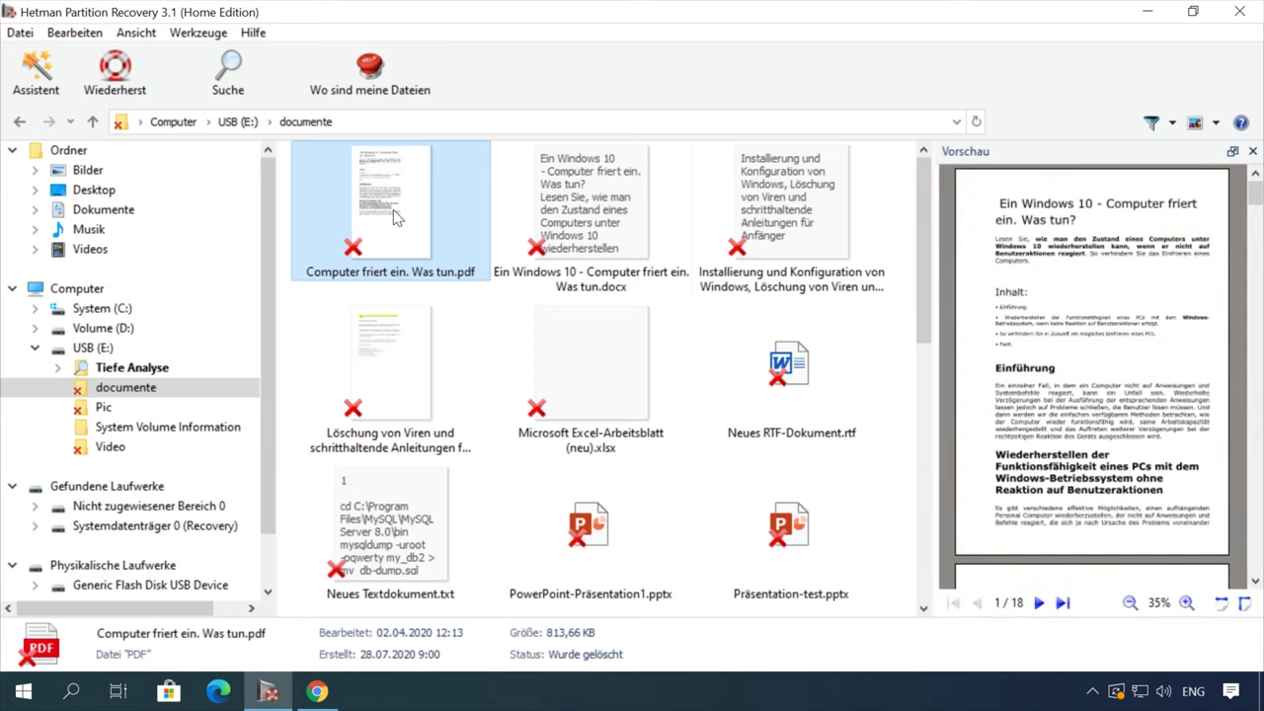
click(790, 222)
scroll(1094, 358, down, 1)
scroll(1093, 358, down, 5)
scroll(1094, 357, up, 5)
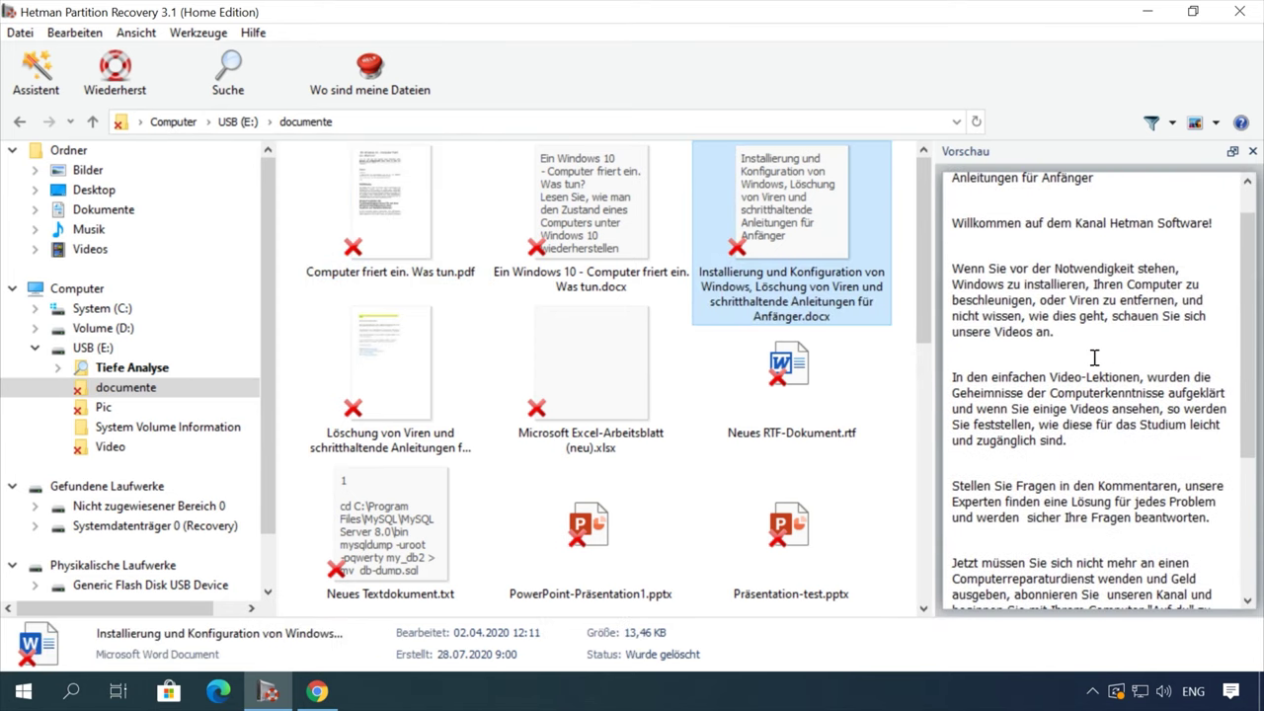
click(401, 237)
scroll(552, 375, down, 5)
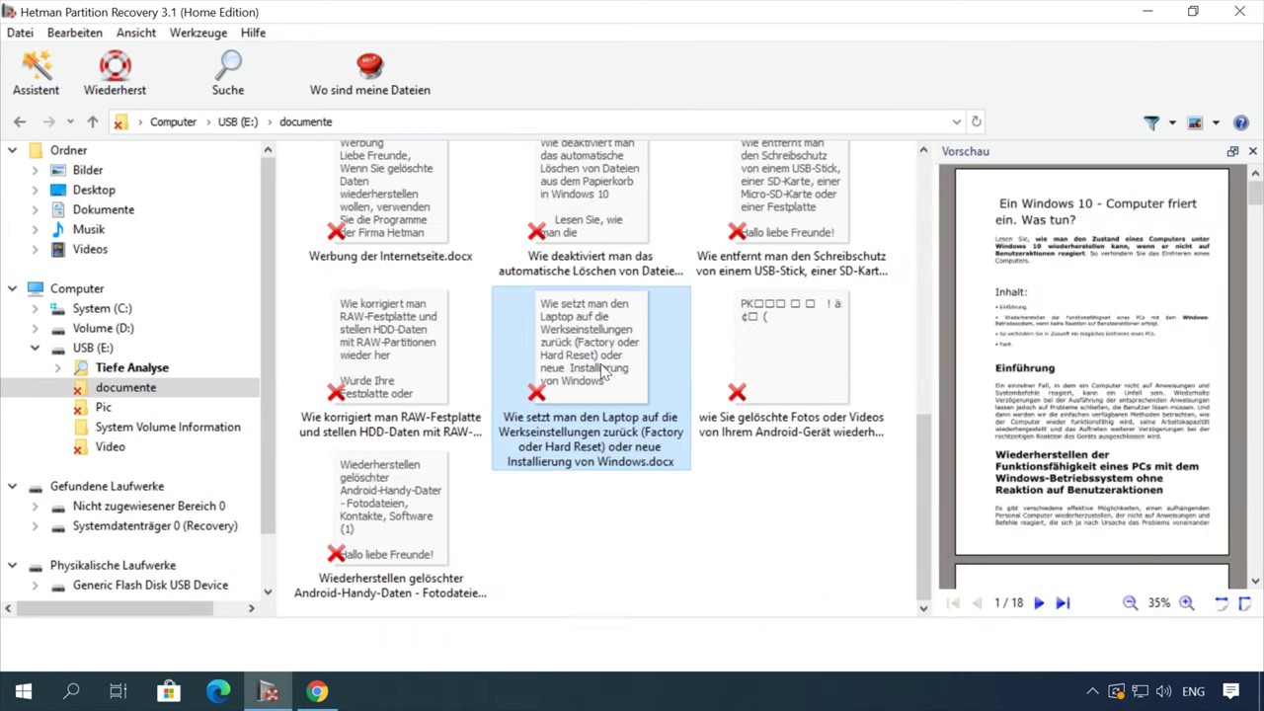
- Recover the laptop factory-reset document, saving it to the hard disk
click(605, 373)
scroll(1110, 396, down, 10)
right_click(597, 353)
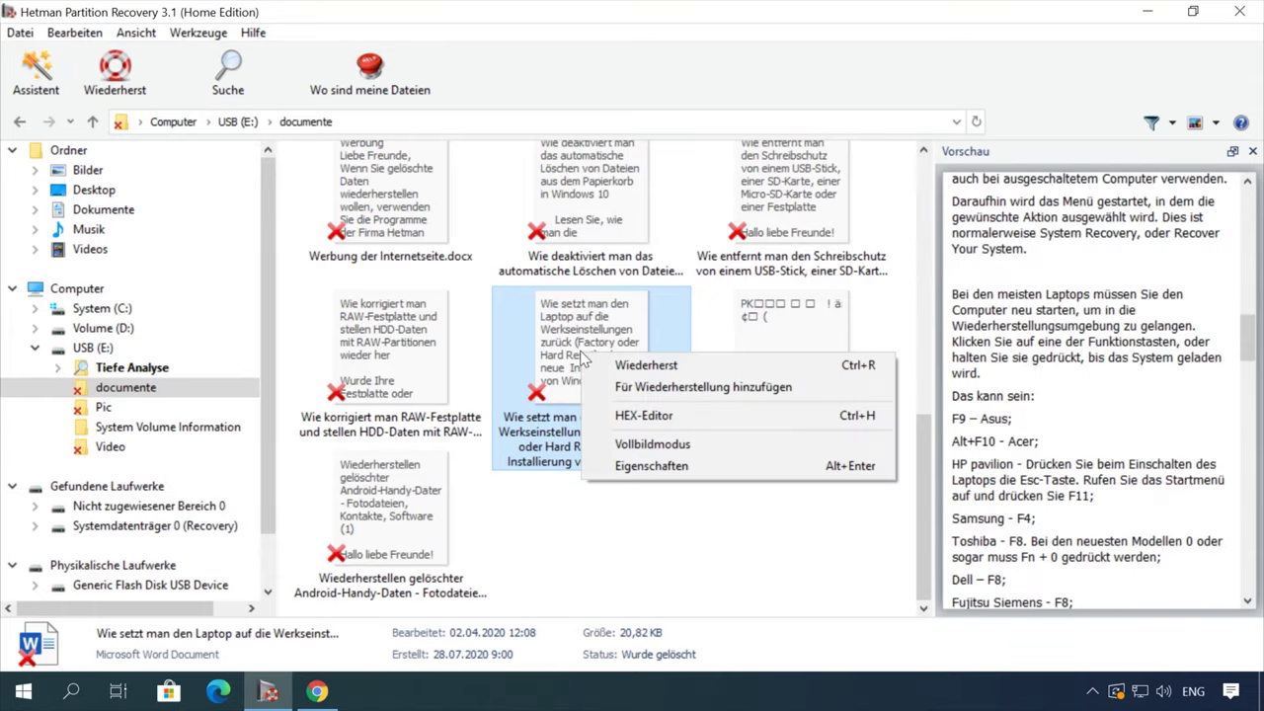
click(691, 367)
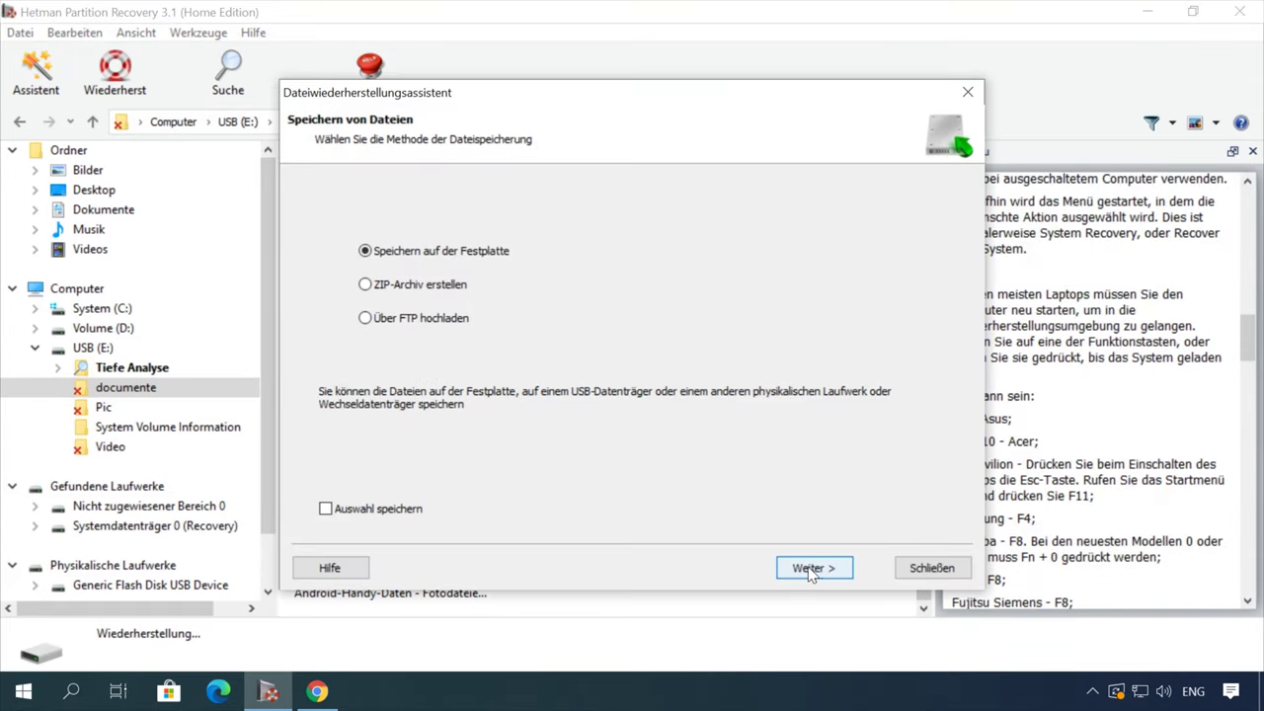
click(811, 569)
click(827, 571)
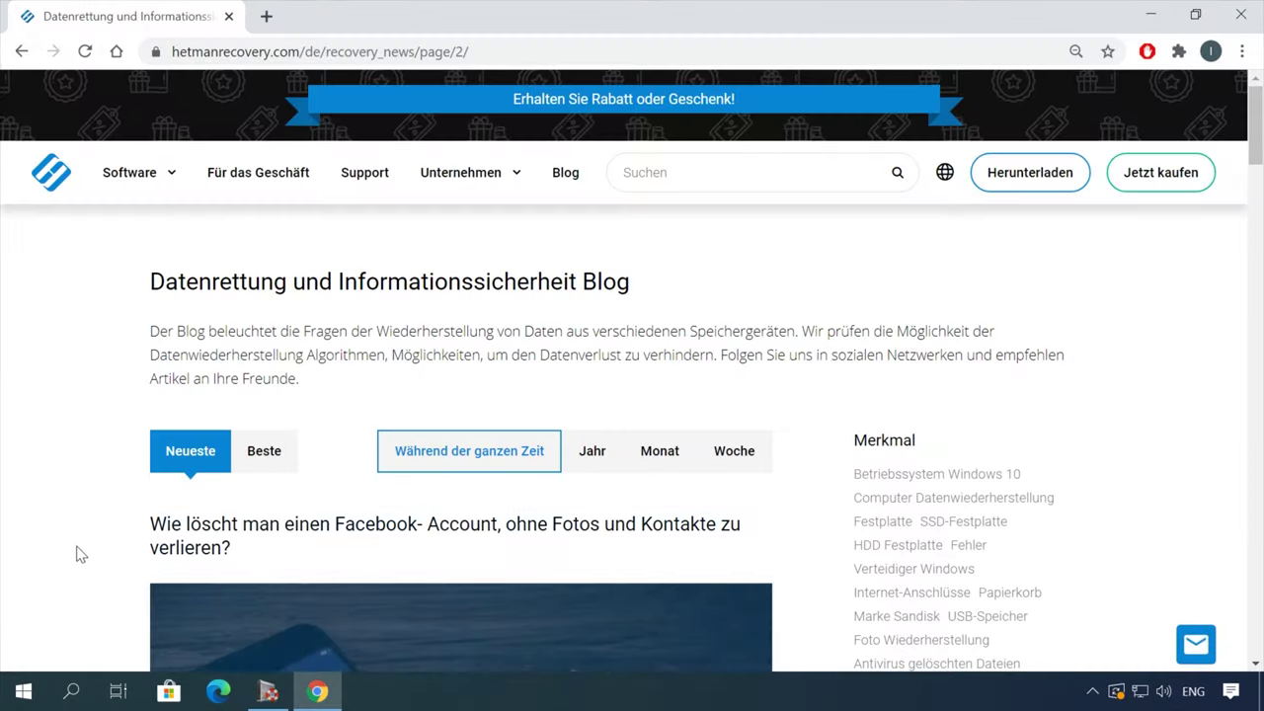
- Open the blog article 'Wiederherstellung von Dateien…' about recovery after formatting or deletion
scroll(81, 554, down, 15)
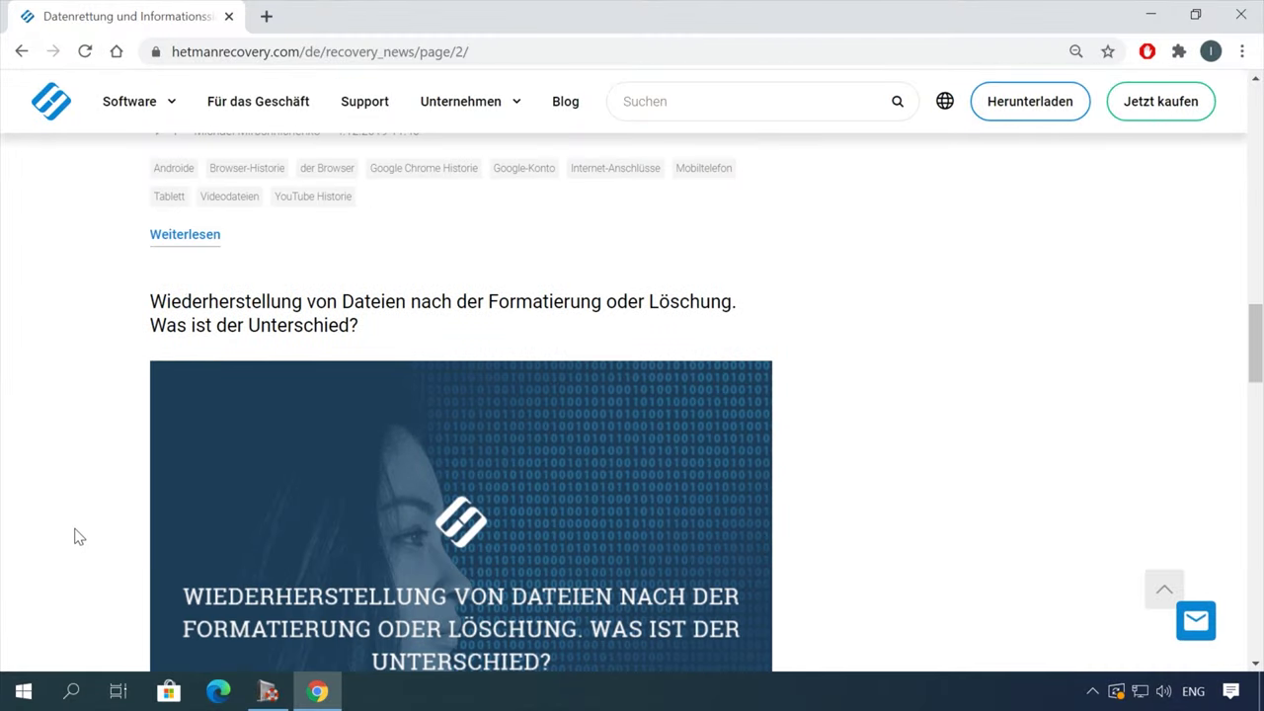
scroll(78, 533, down, 2)
scroll(76, 530, up, 1)
click(508, 212)
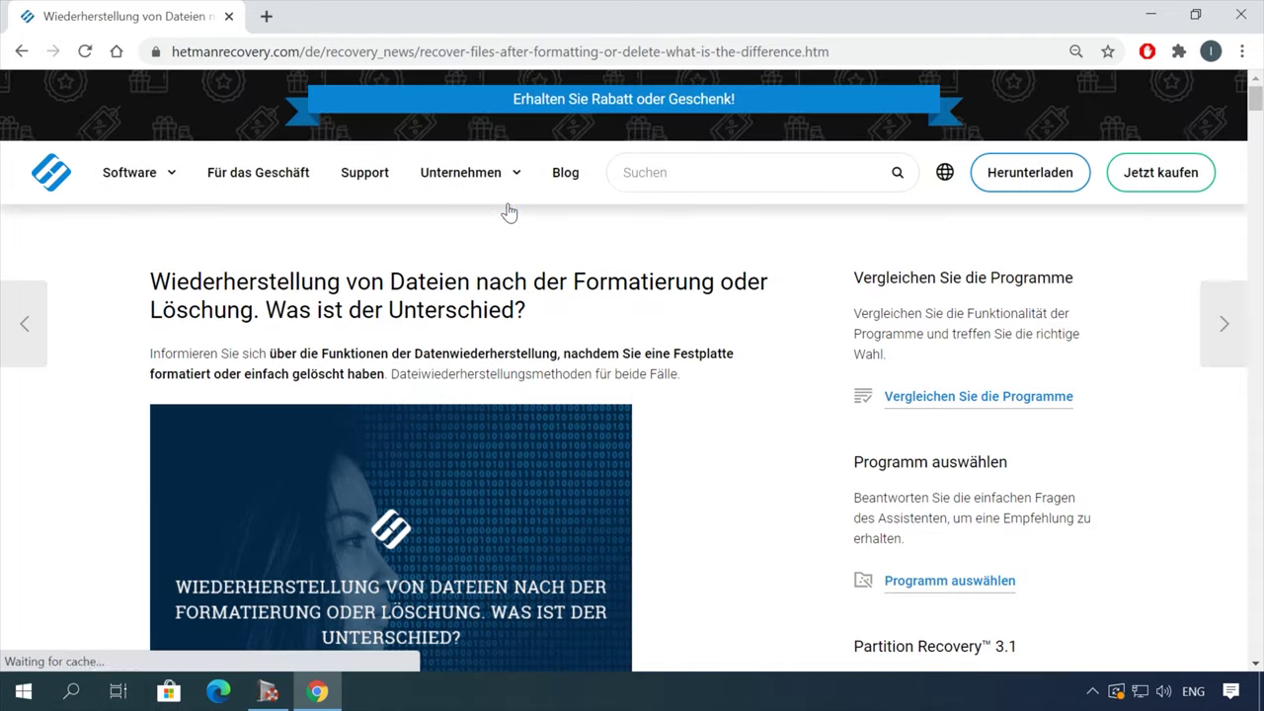
- Read through the article, then open the contact form's Nachricht field
scroll(758, 403, down, 9)
scroll(761, 404, down, 12)
scroll(781, 405, down, 14)
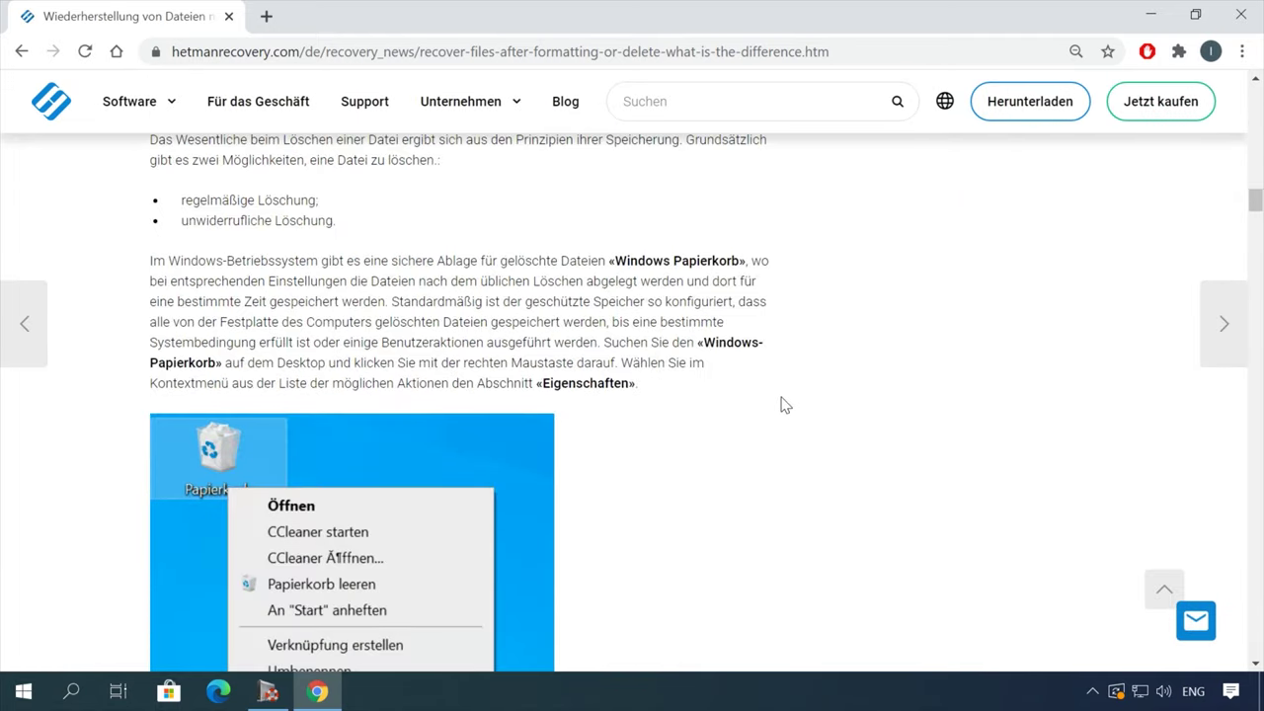
scroll(781, 405, down, 7)
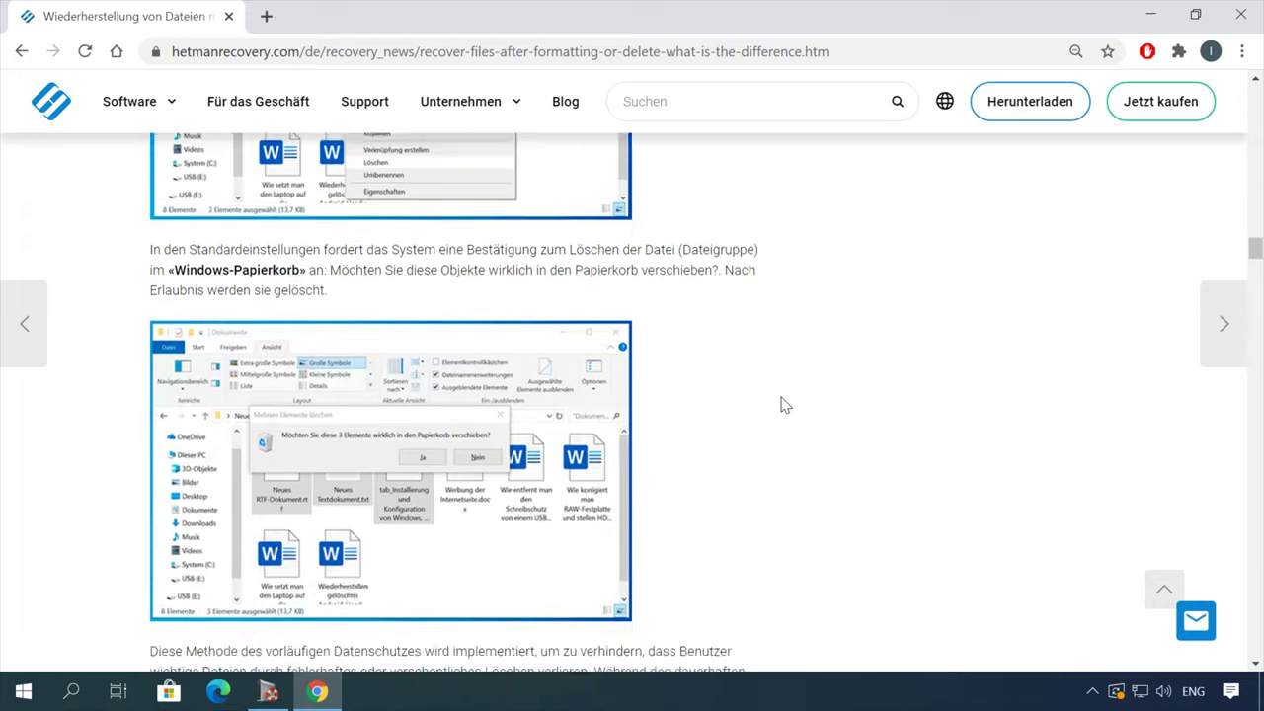
click(1196, 620)
click(1032, 516)
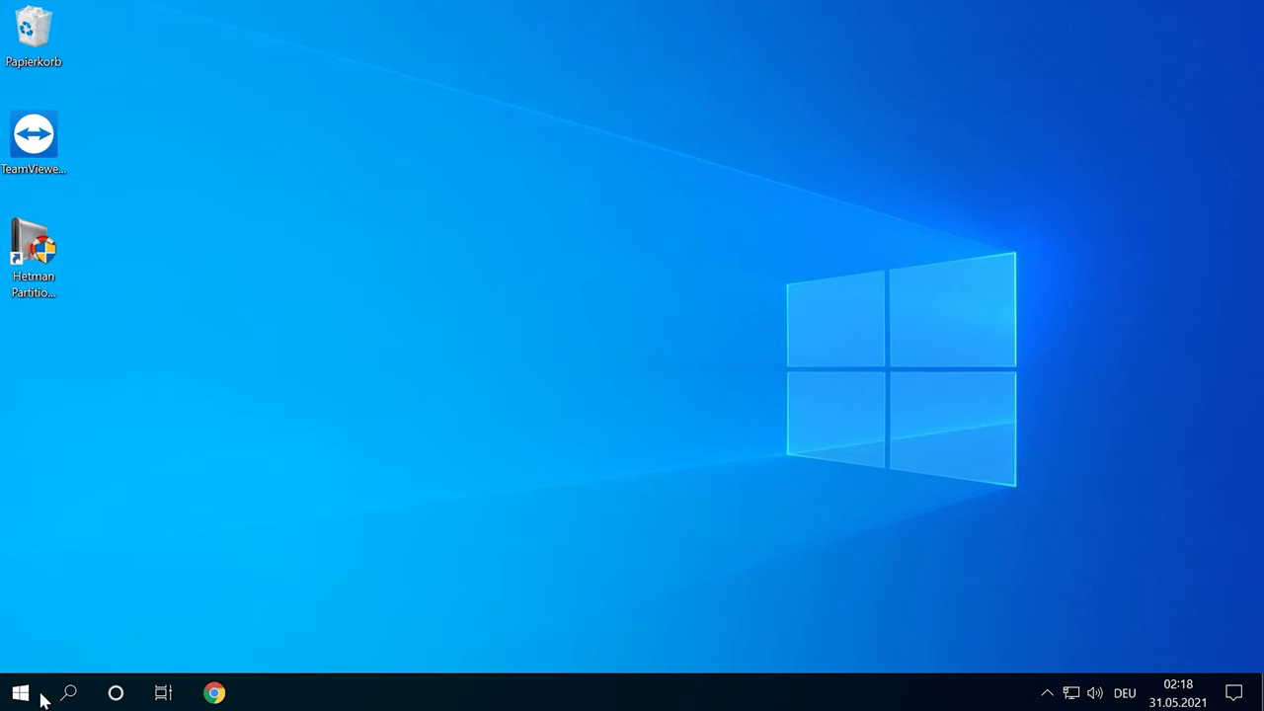
- Open Windows search from the taskbar
click(84, 695)
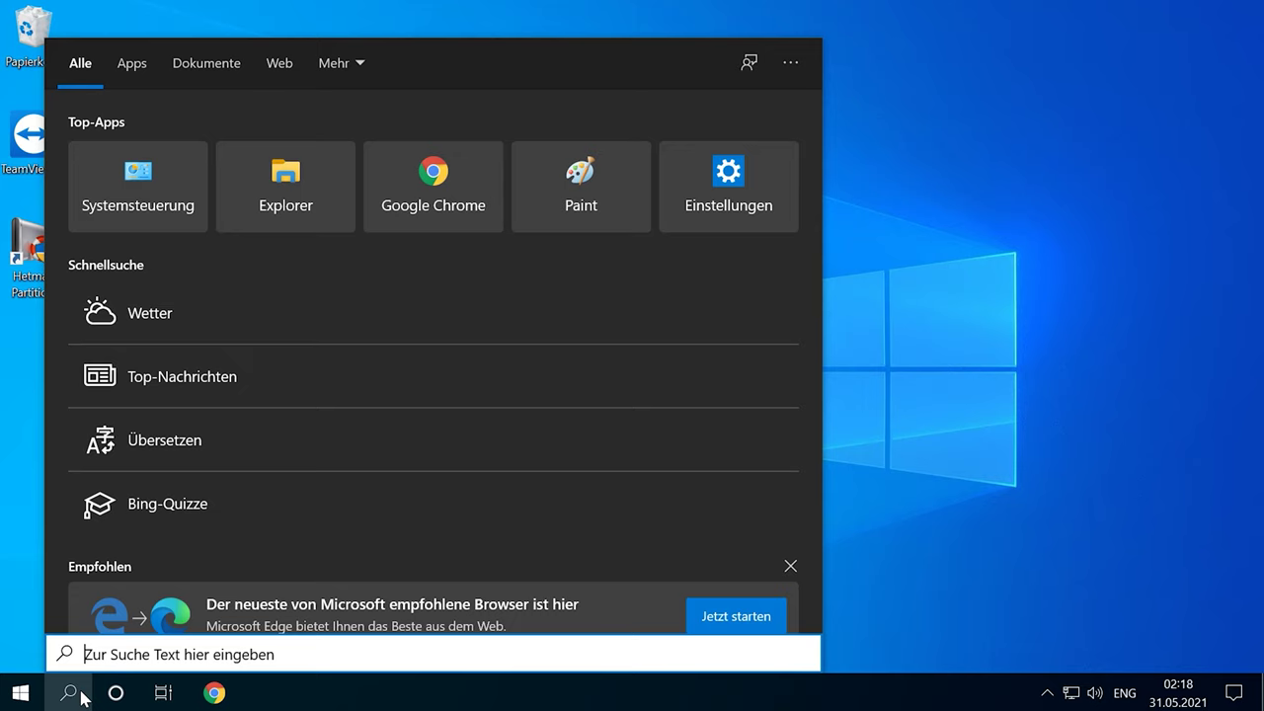
- Open the Remote tab of the advanced system properties via Control Panel
text(control)
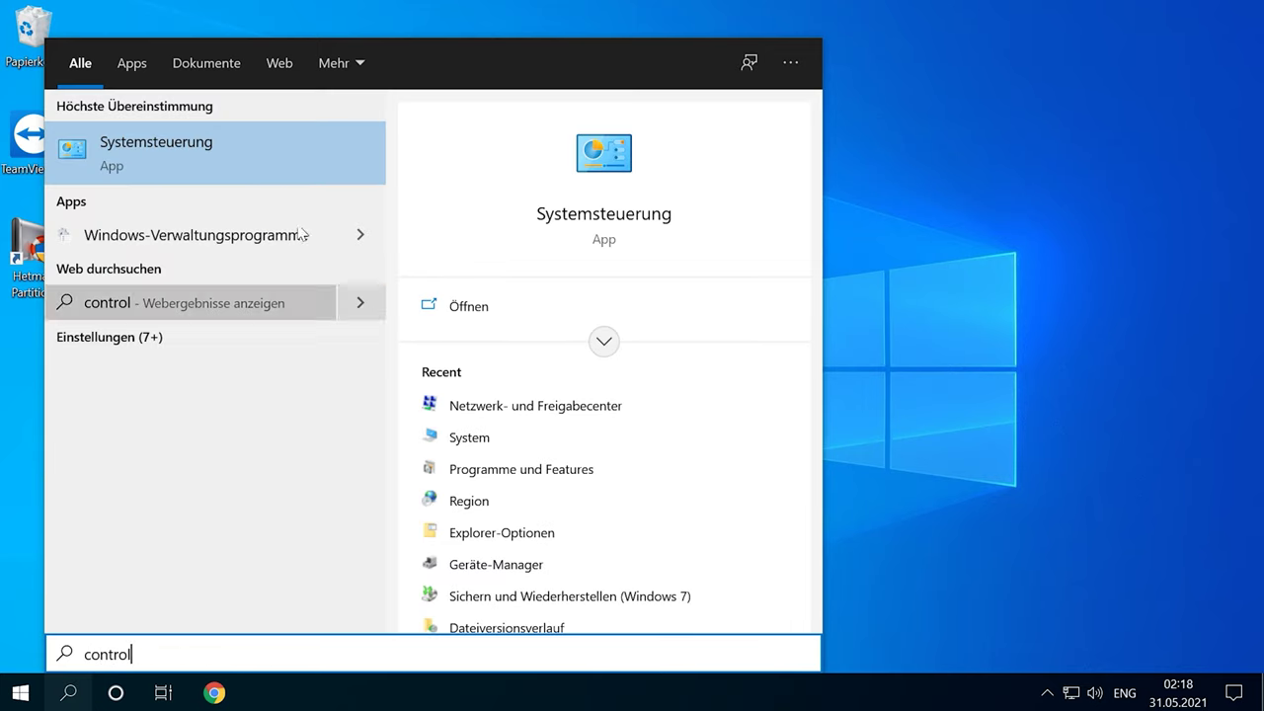
click(226, 155)
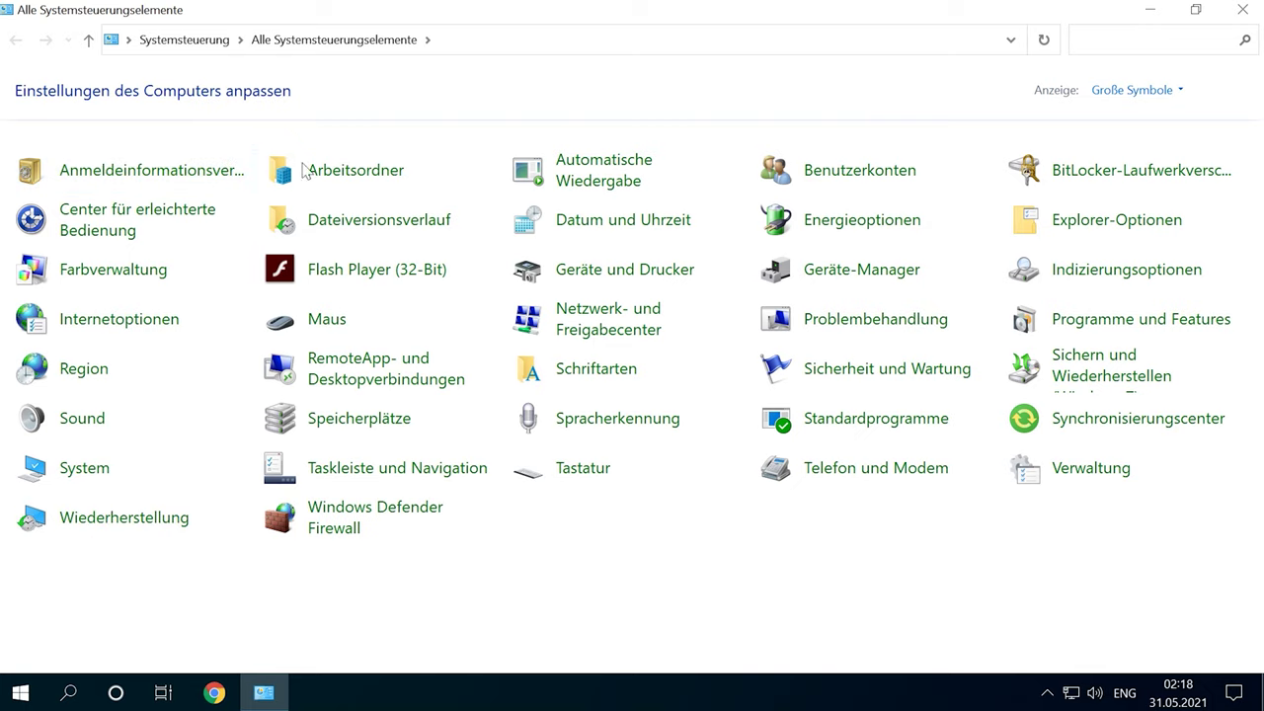
click(81, 472)
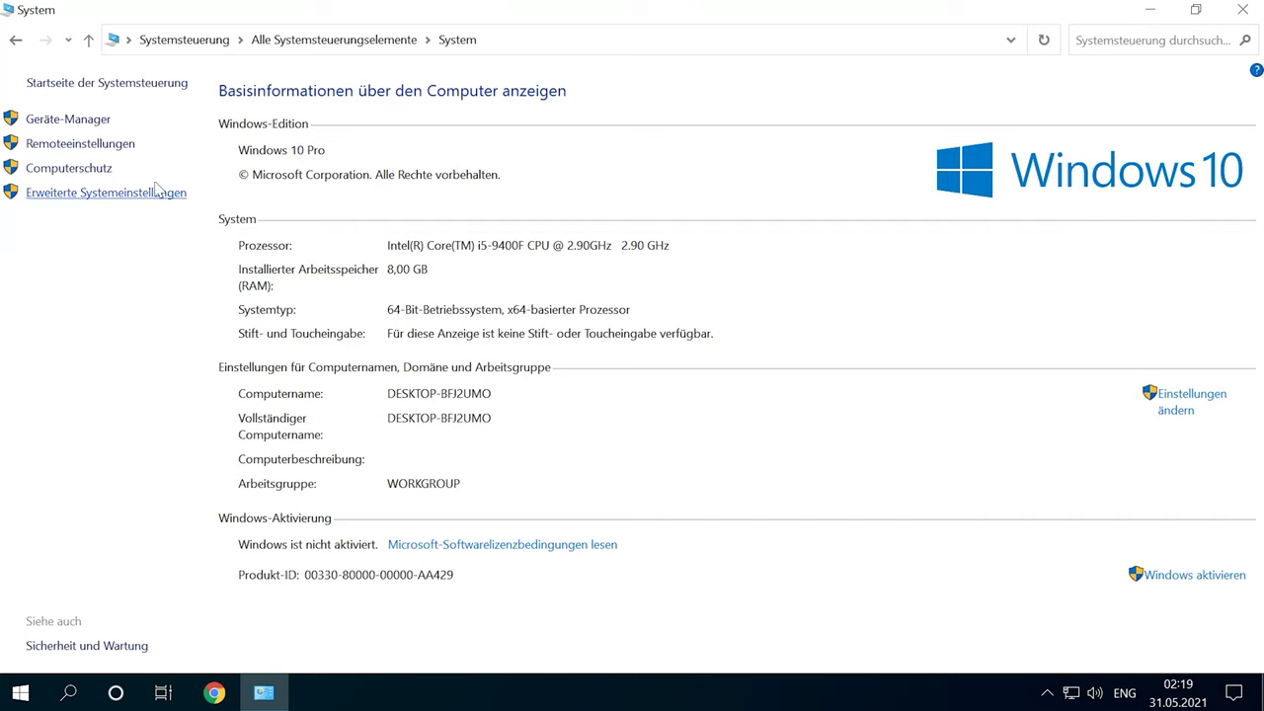
click(100, 196)
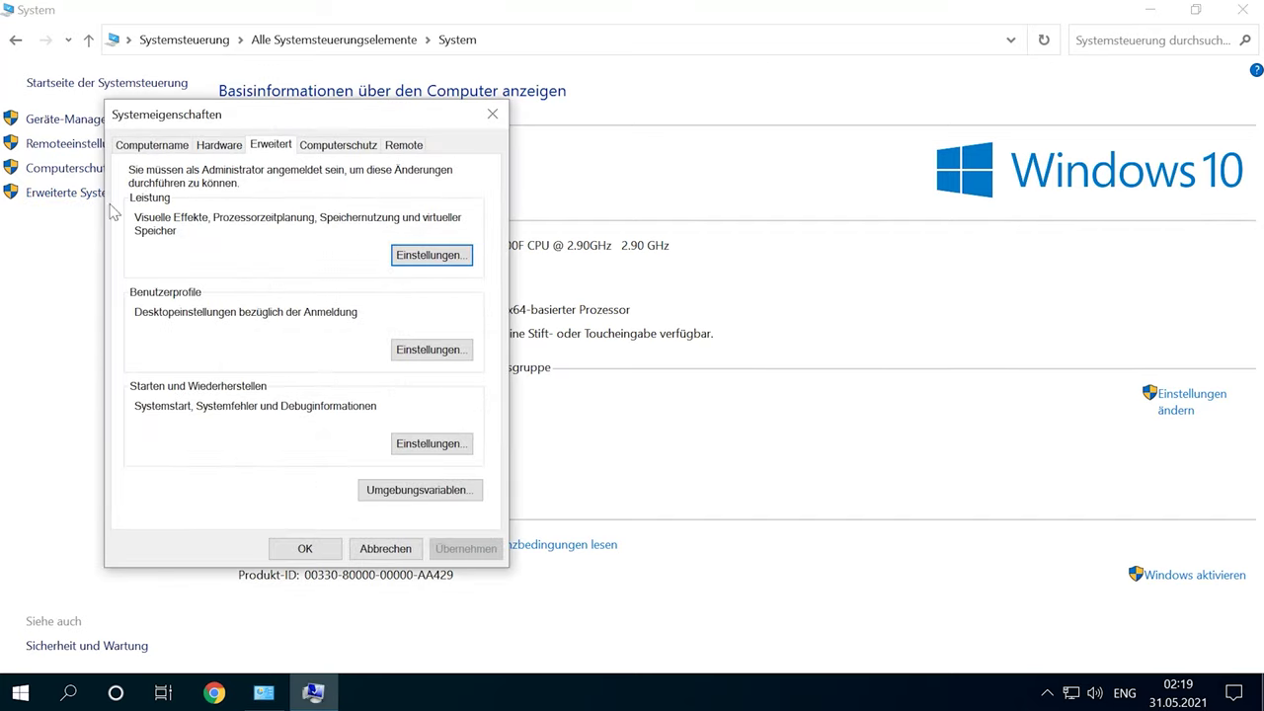
click(400, 146)
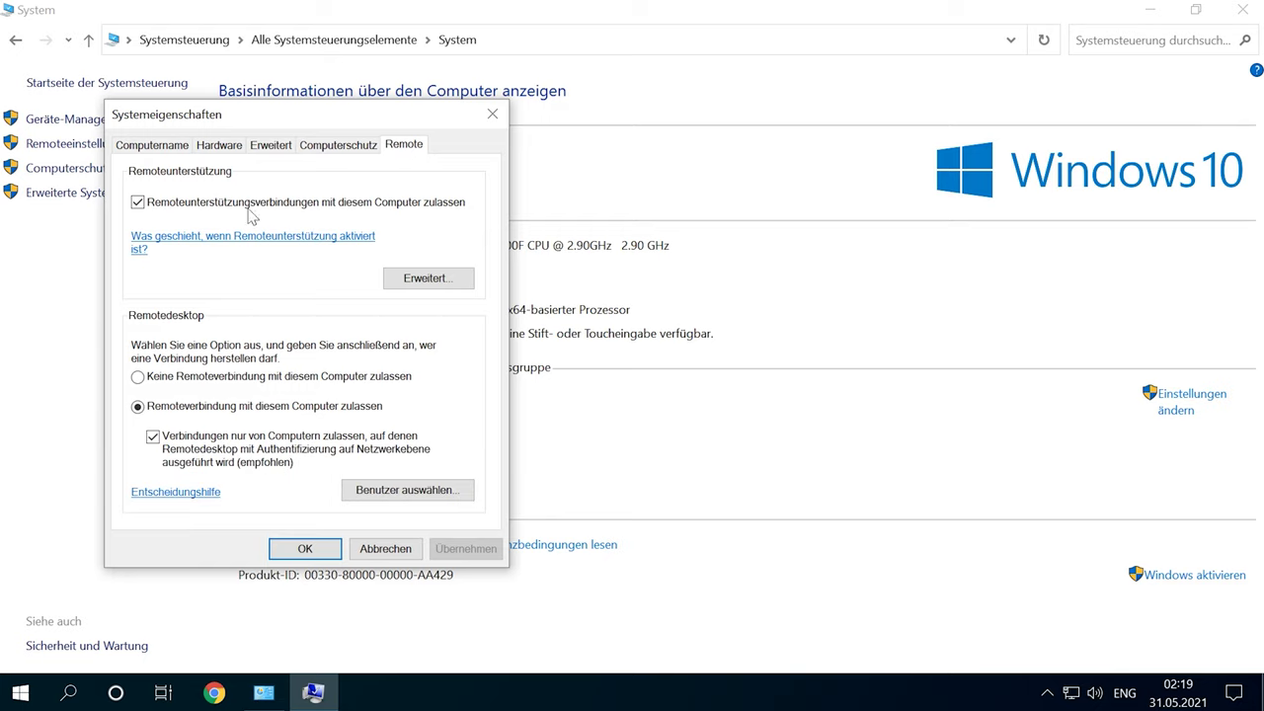
- Keep remote assistance connections allowed, apply the change, and close System
click(148, 206)
click(139, 204)
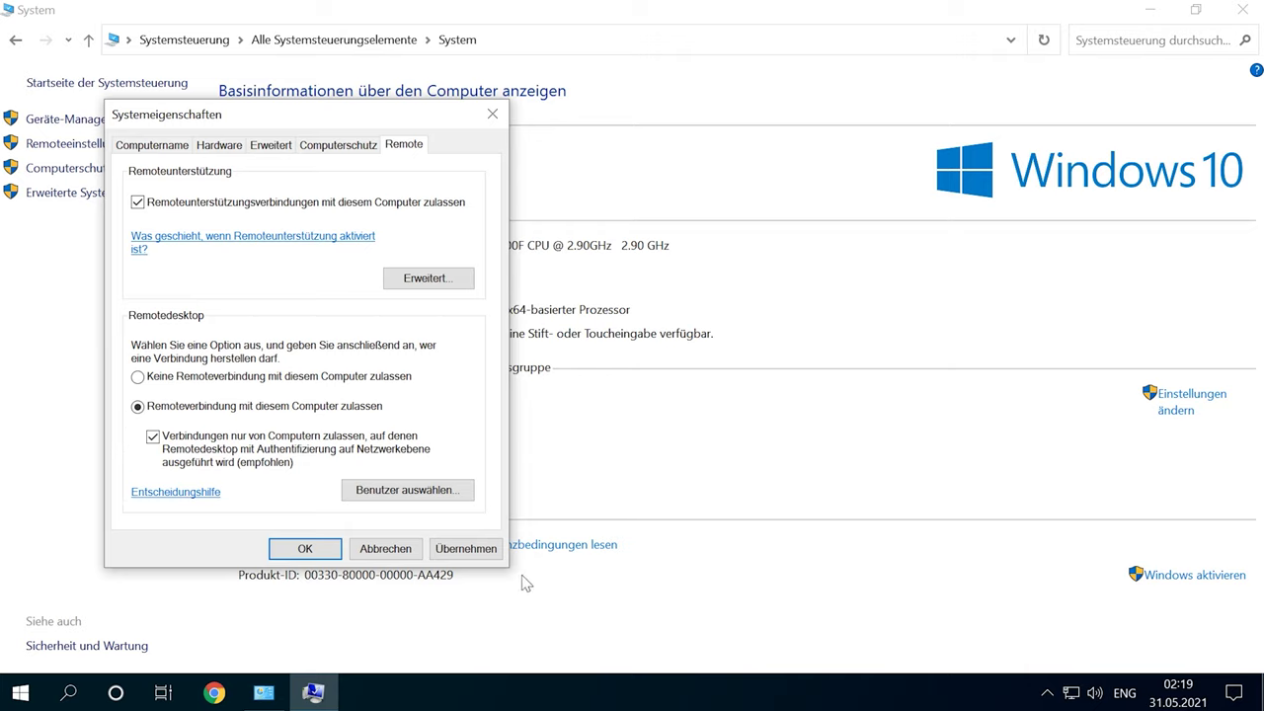
click(466, 549)
click(306, 551)
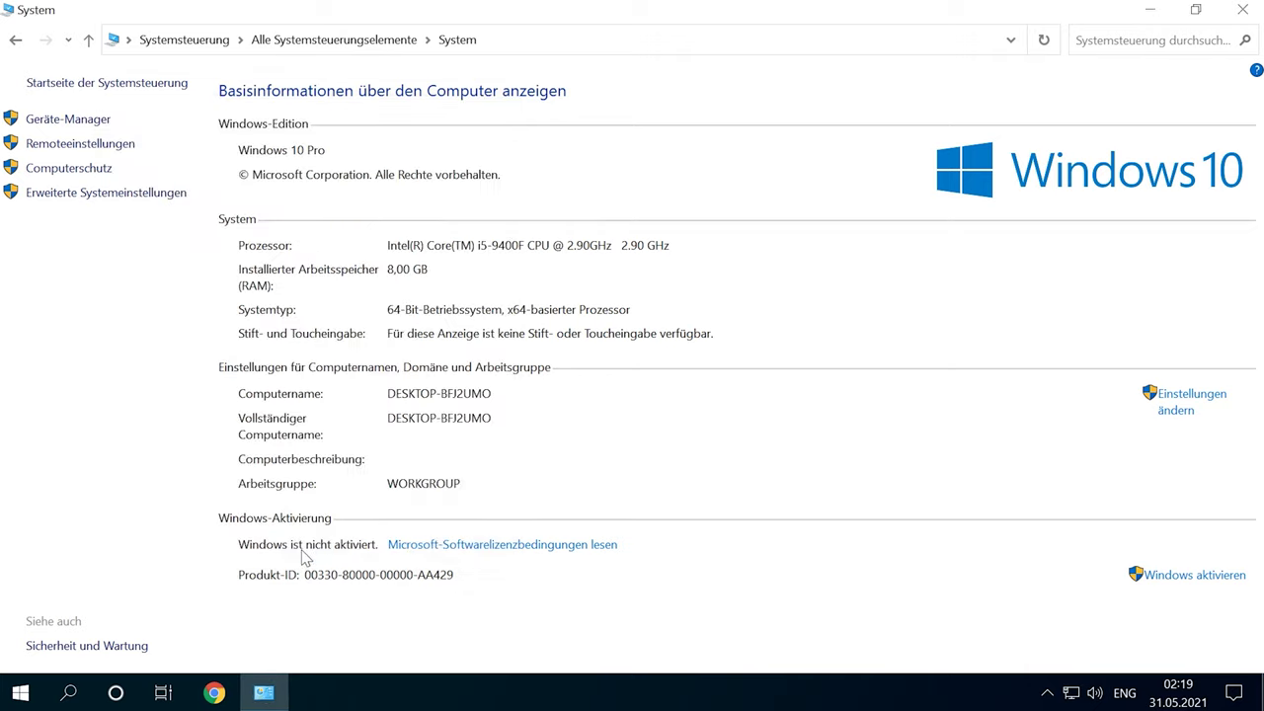
click(1254, 8)
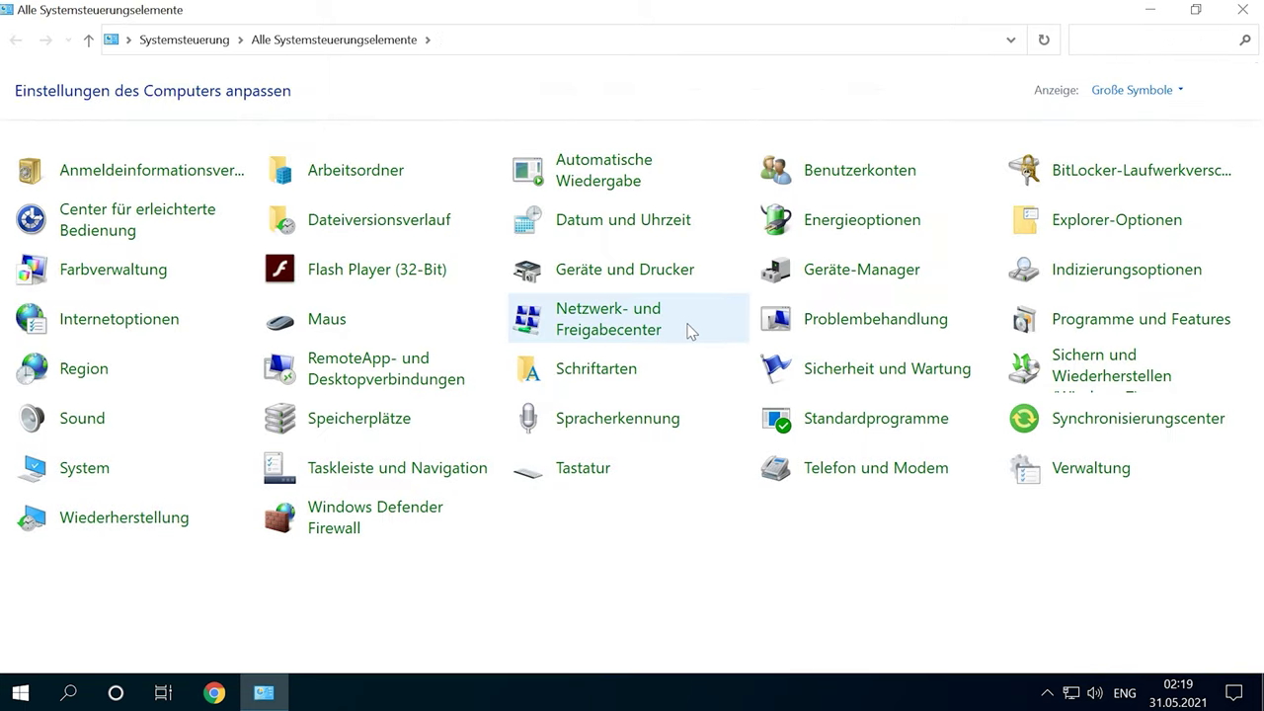
- Find the IPv4 address 192.168.1.107 in the Ethernet0 connection details
click(603, 316)
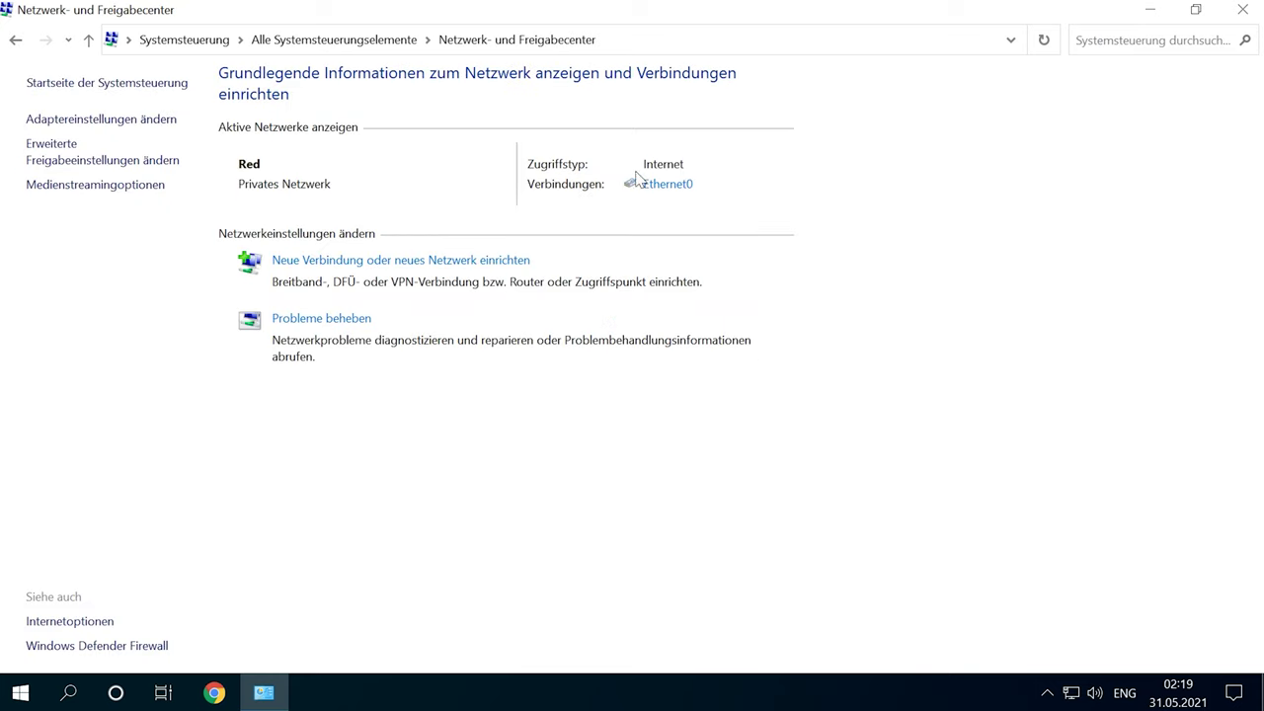
click(658, 186)
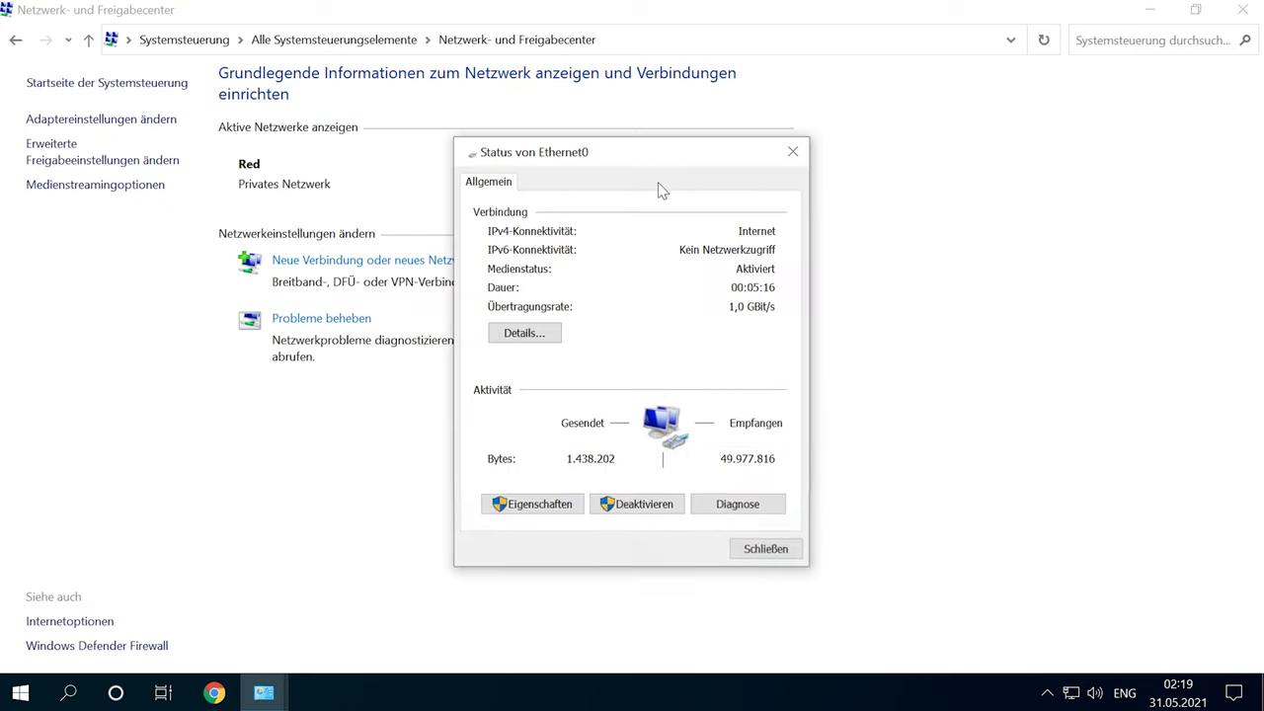
click(523, 334)
click(585, 318)
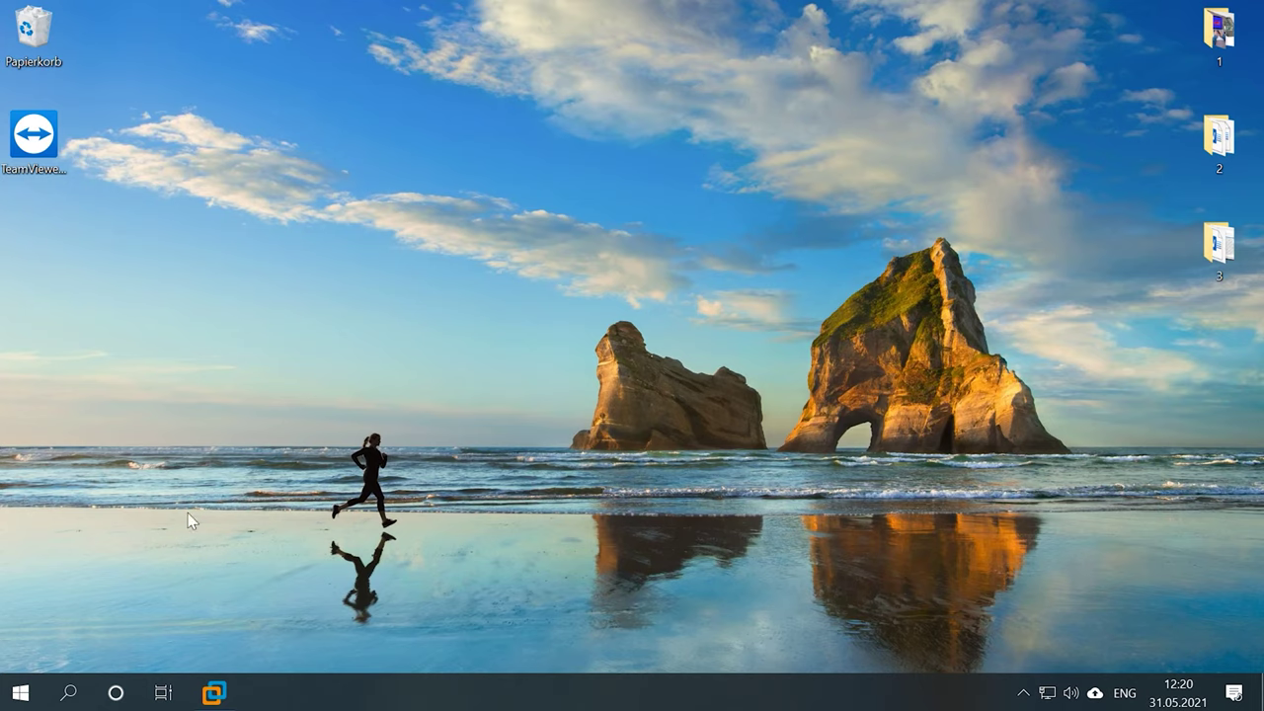
- Launch Remote Desktop Connection from the Windows-Zubehör group in Start
click(20, 692)
scroll(148, 296, down, 15)
scroll(196, 318, down, 15)
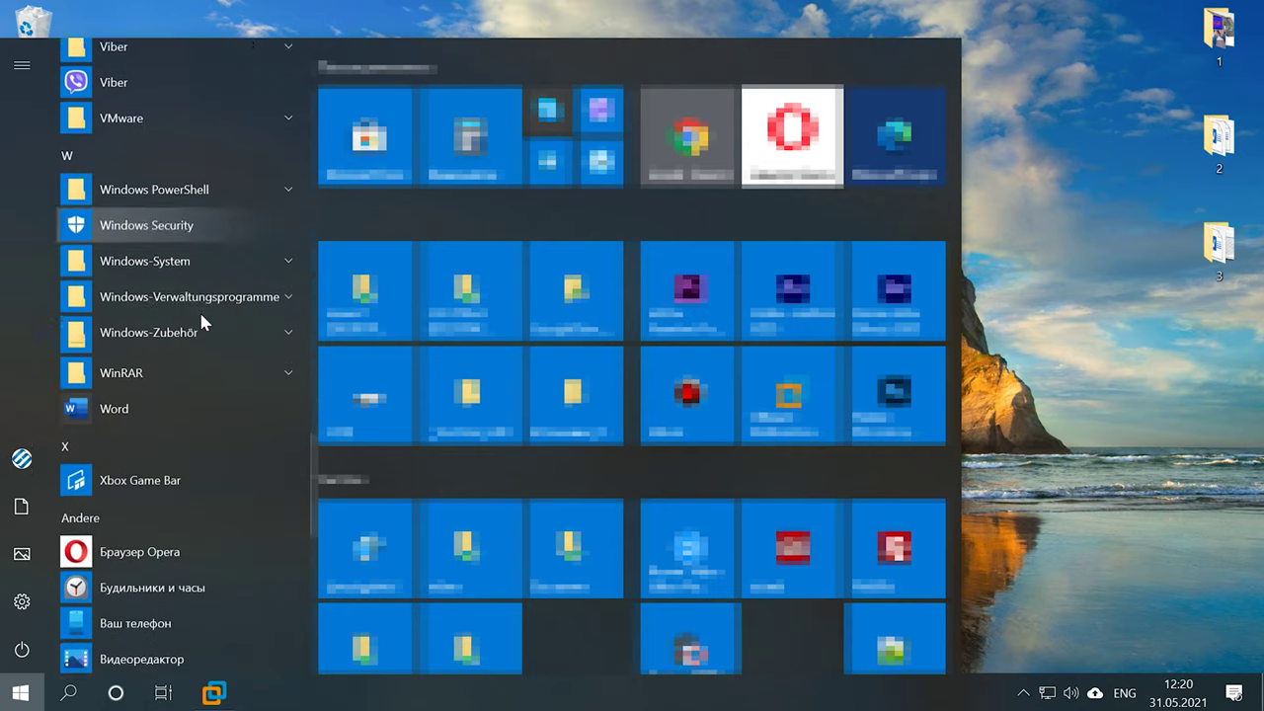
click(196, 253)
click(202, 254)
click(197, 325)
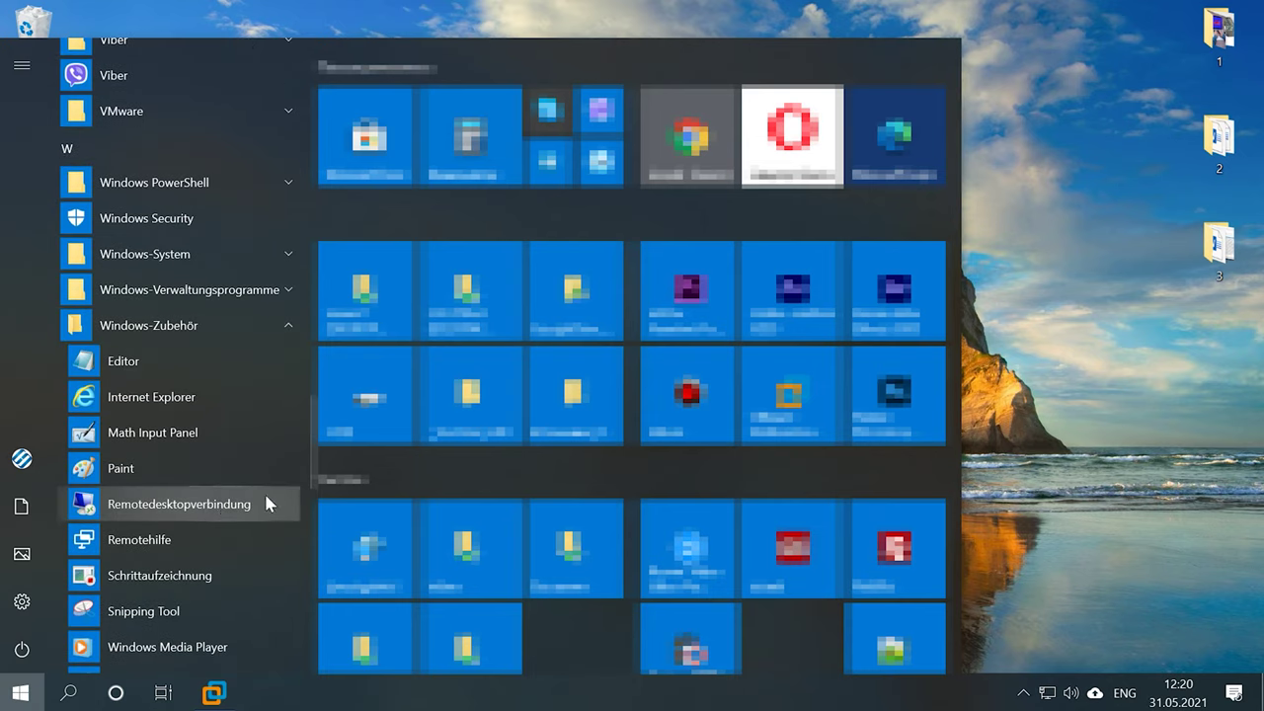
click(273, 504)
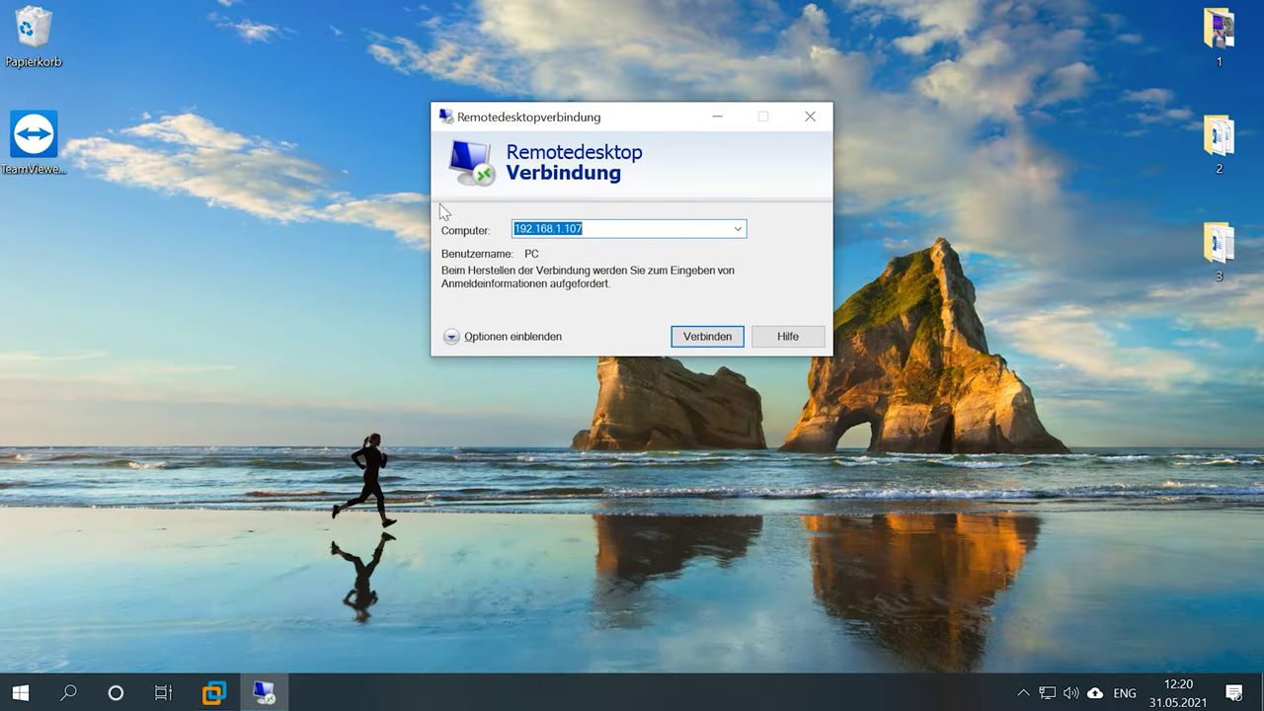
- Connect to 192.168.1.107, confirming the credentials and accepting the certificate warning
click(555, 228)
double_click(602, 227)
click(704, 337)
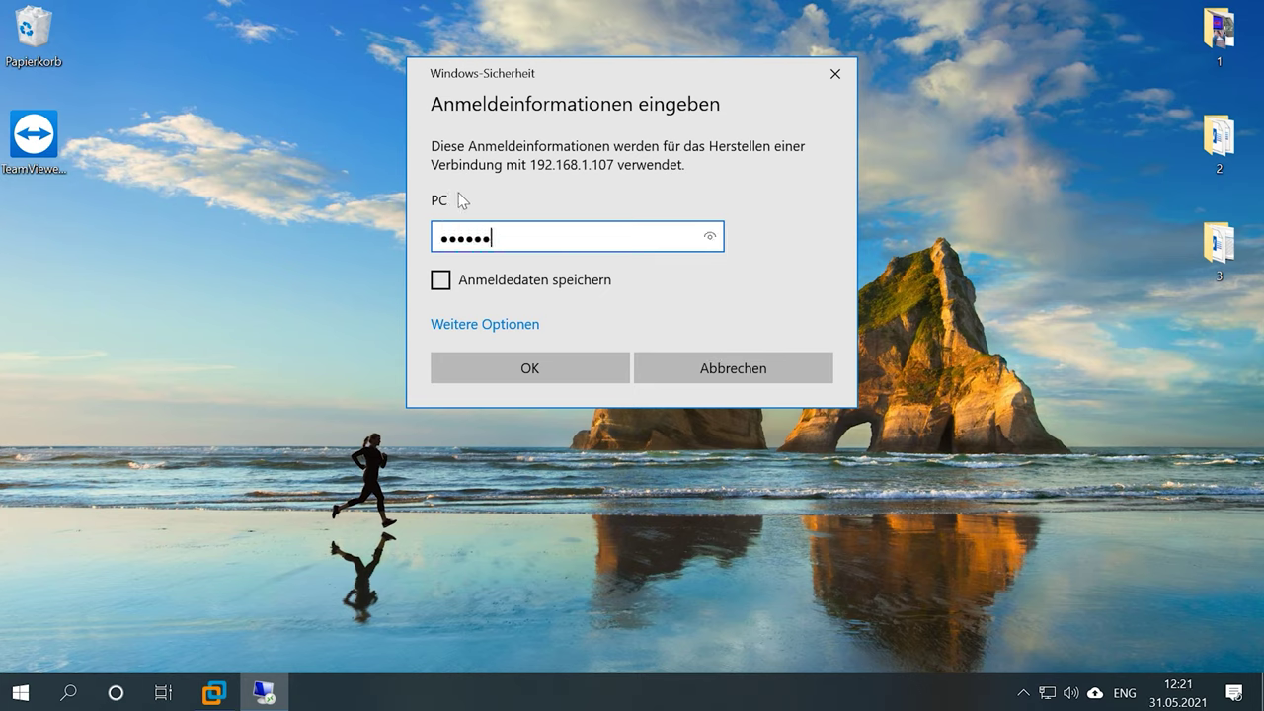
click(550, 371)
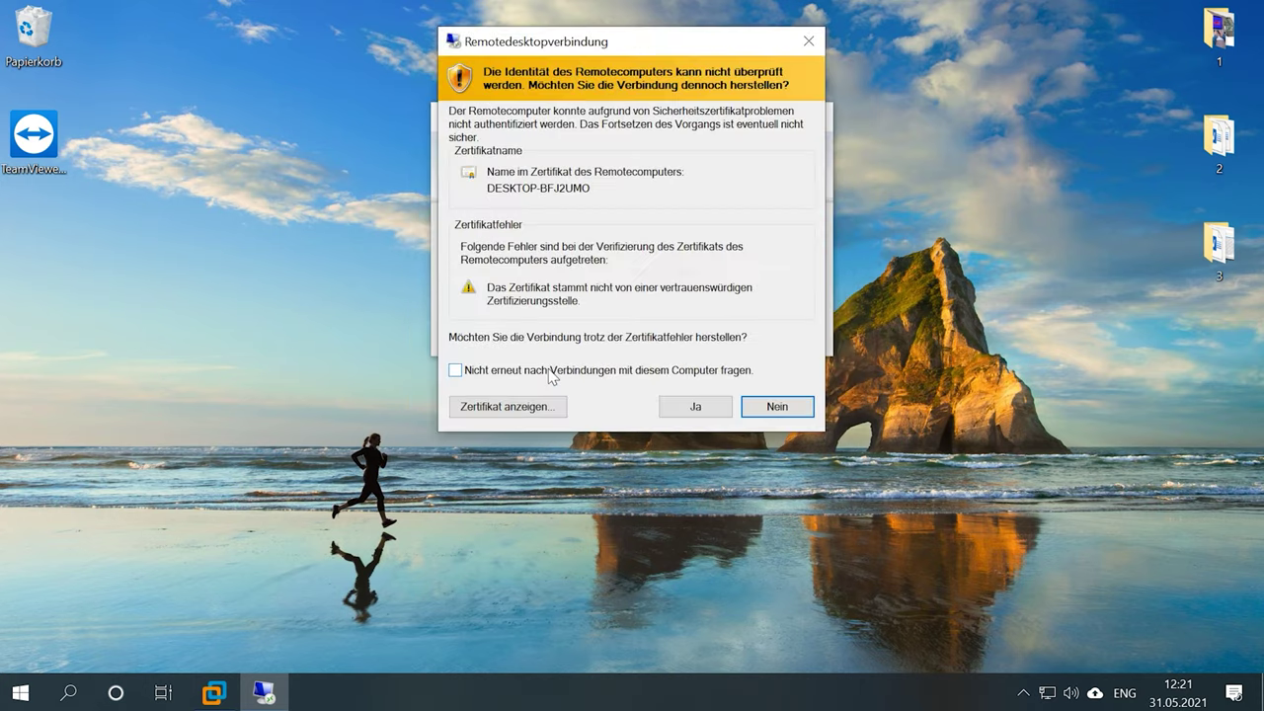
click(677, 409)
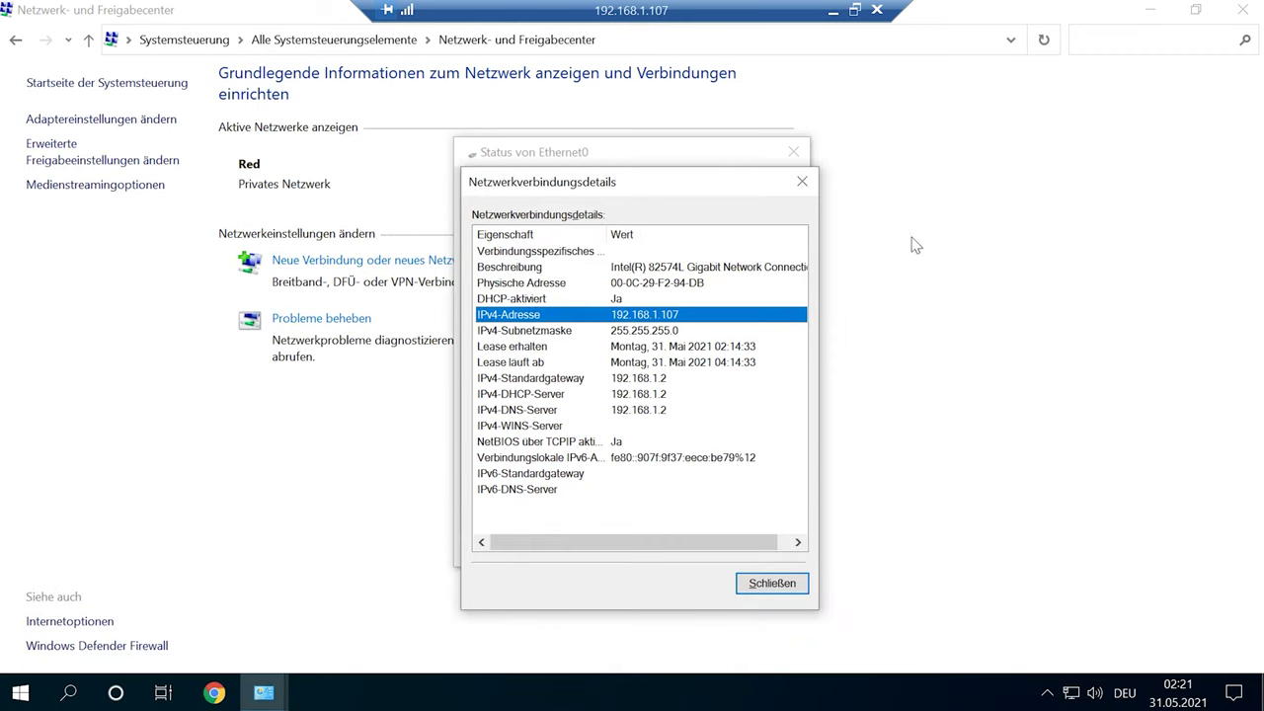
- Close the remote PC's network details, Ethernet0 status and sharing center windows
drag(651, 191, 707, 195)
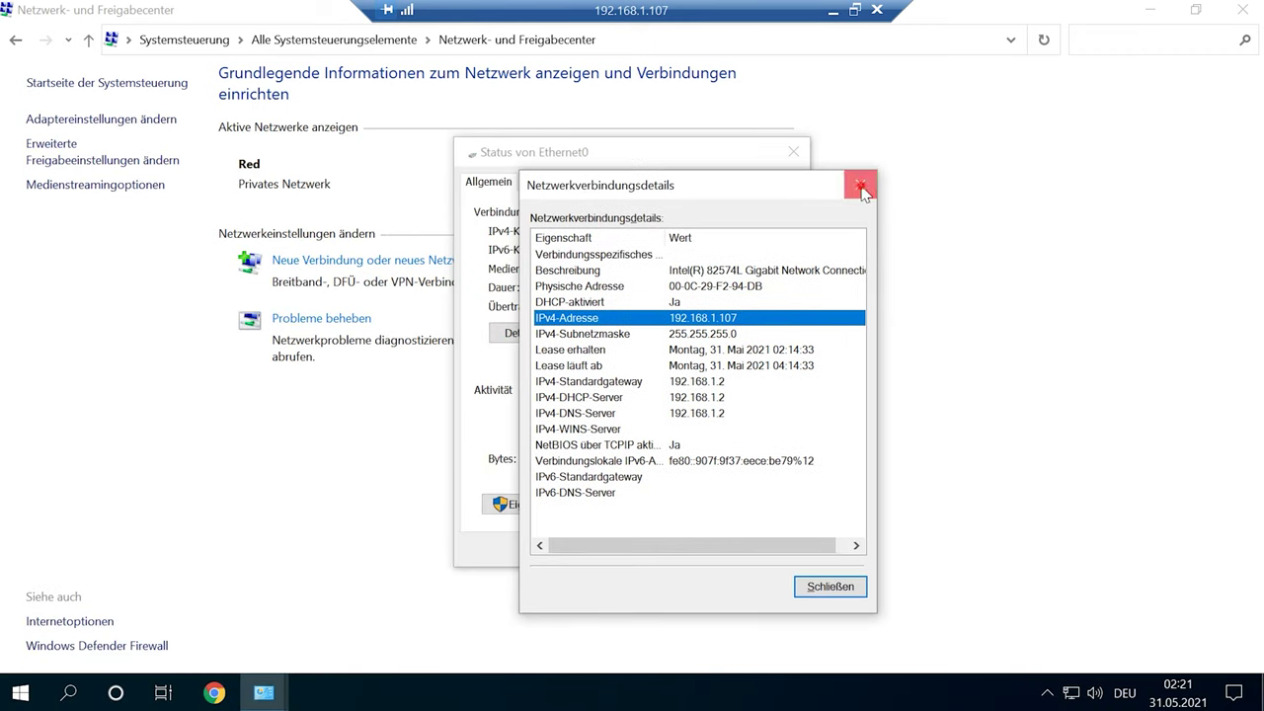
click(865, 191)
click(789, 153)
click(1241, 12)
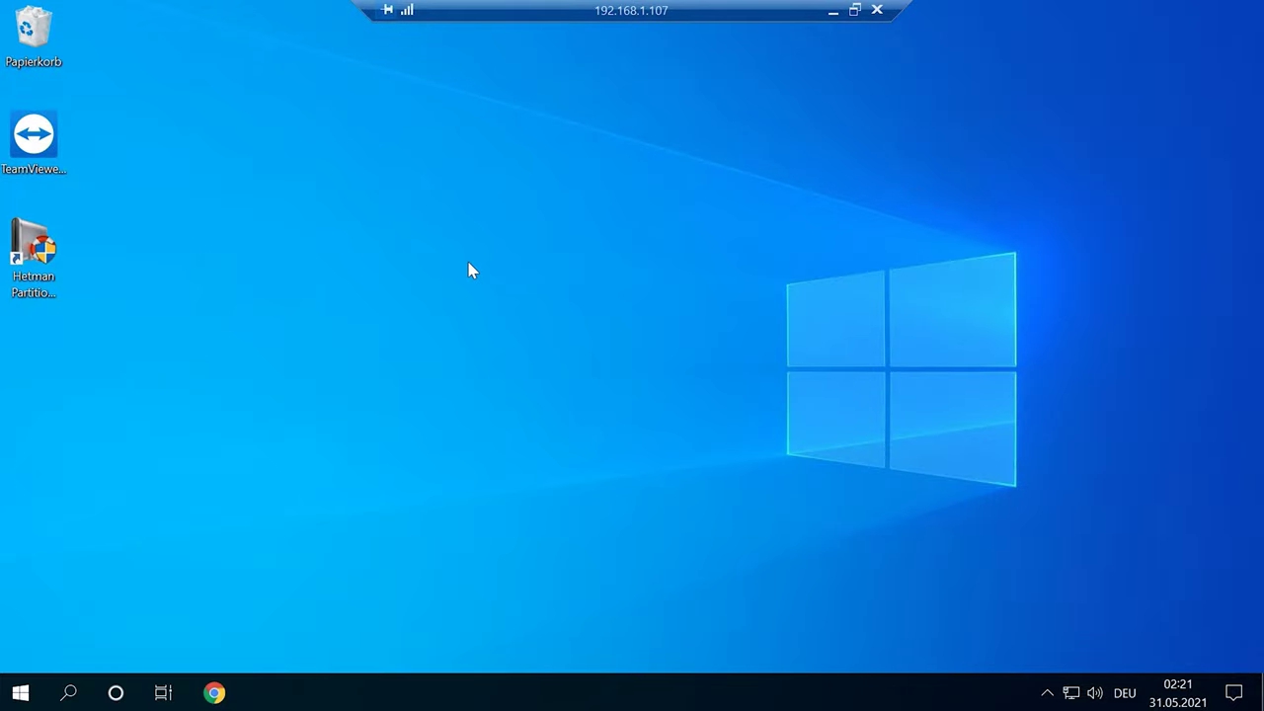
- Launch Hetman Partition Recovery and quick-scan Volume (E:)
double_click(34, 276)
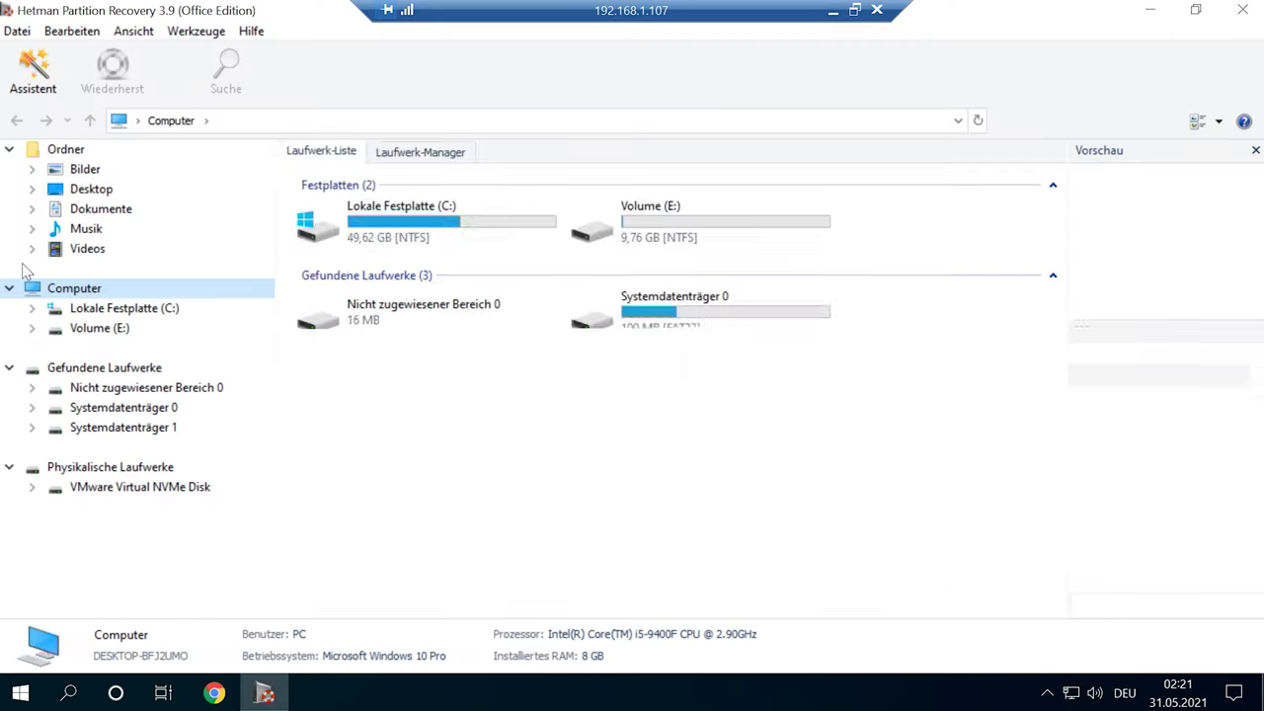
click(934, 569)
double_click(728, 224)
click(812, 569)
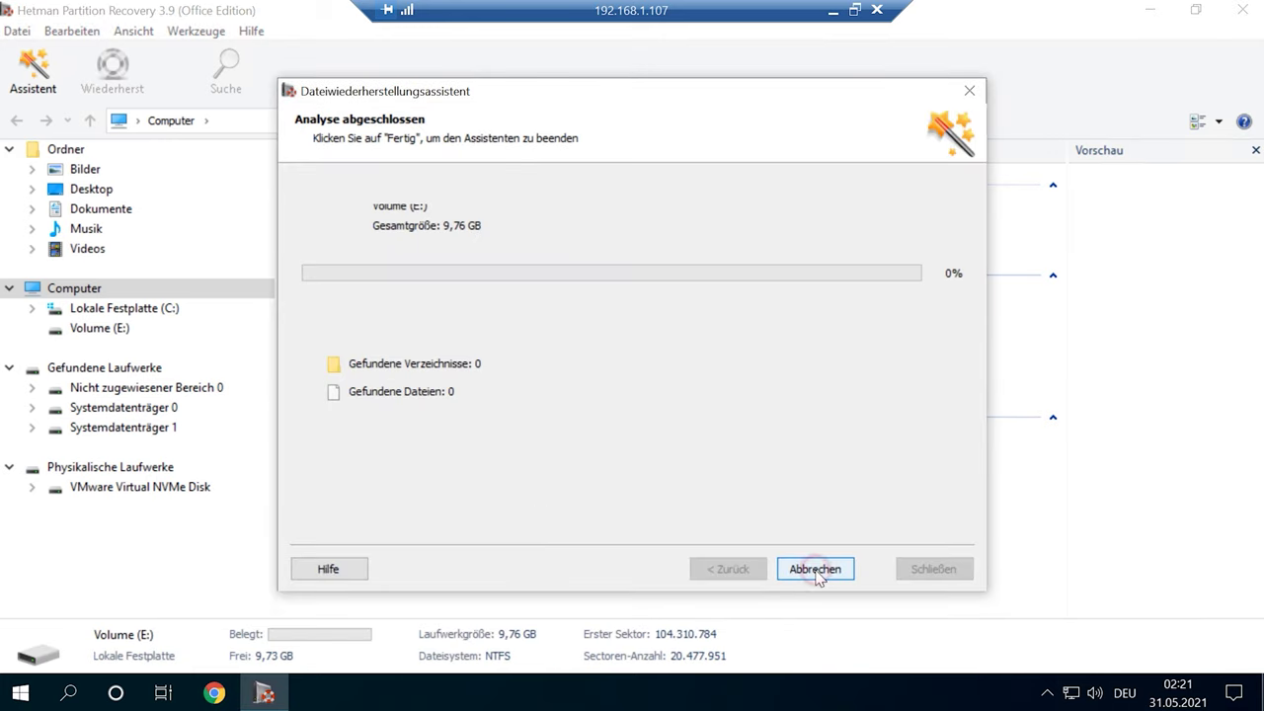
click(815, 571)
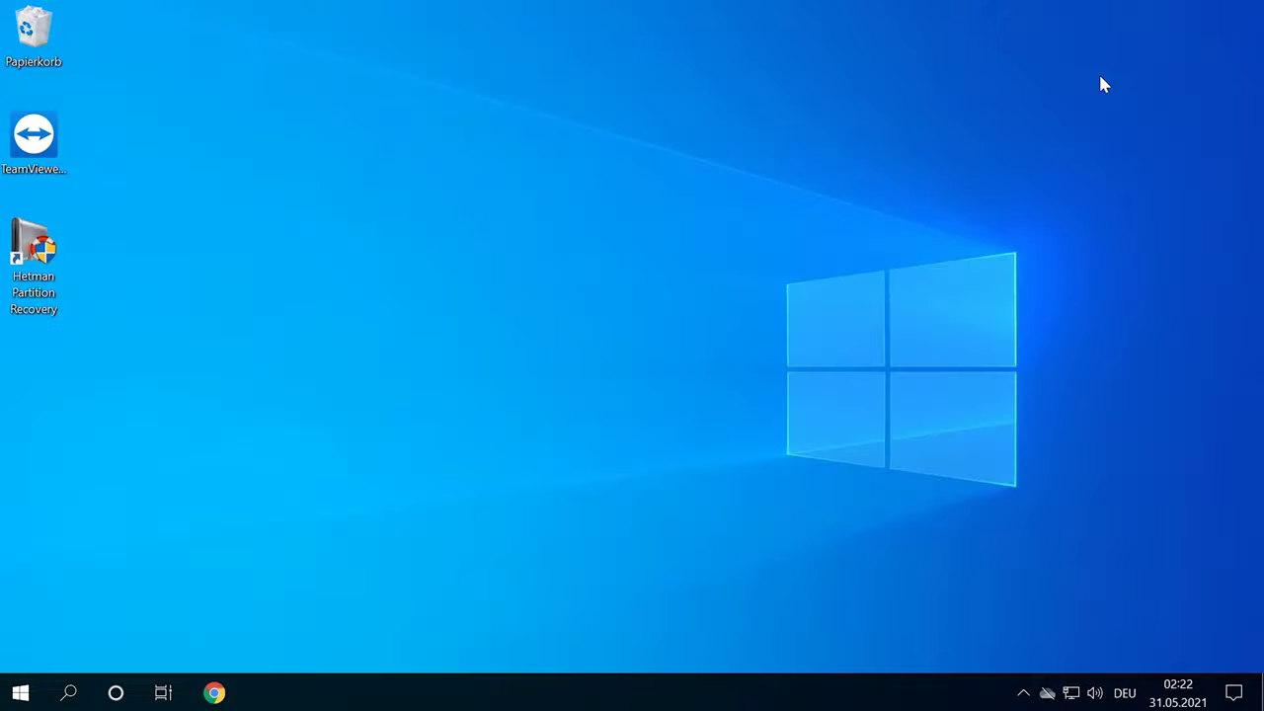
- Expand the Windows-Zubehör group in the Start app list
click(20, 692)
scroll(158, 338, down, 3)
scroll(194, 376, down, 15)
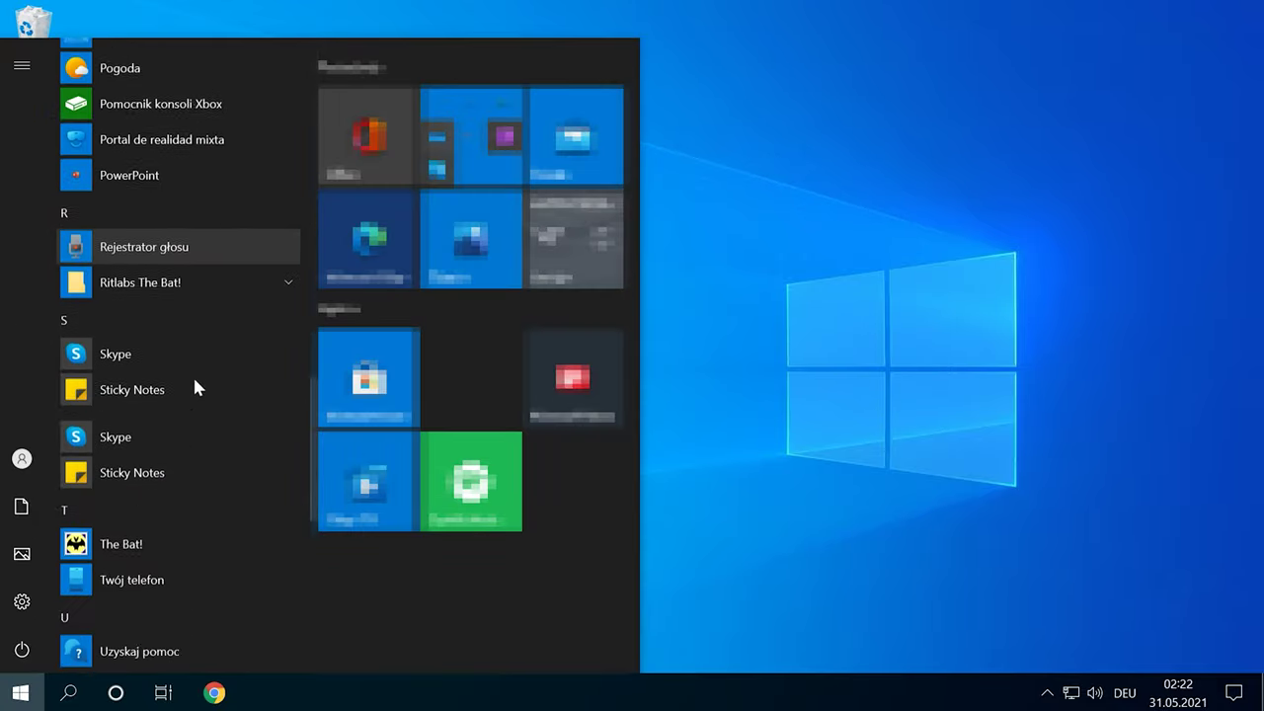
click(219, 353)
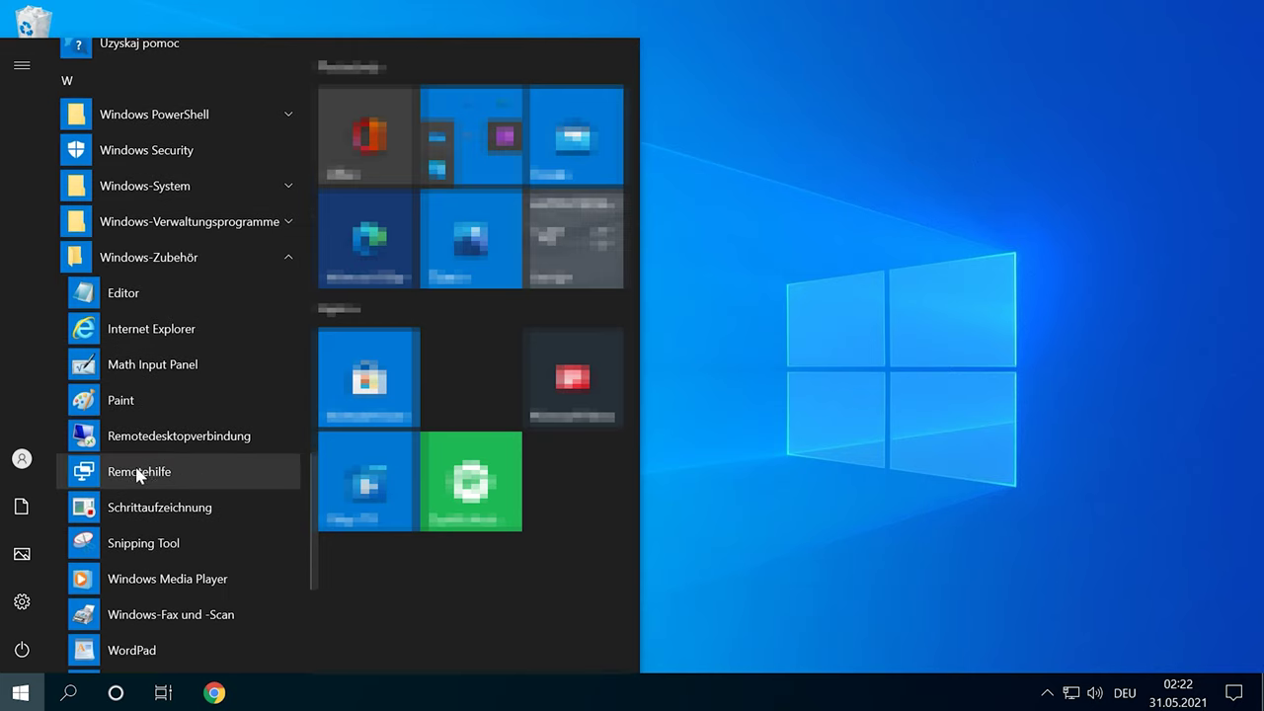
- Start Remotehilfe to help another person and submit the Microsoft account e-mail
click(205, 472)
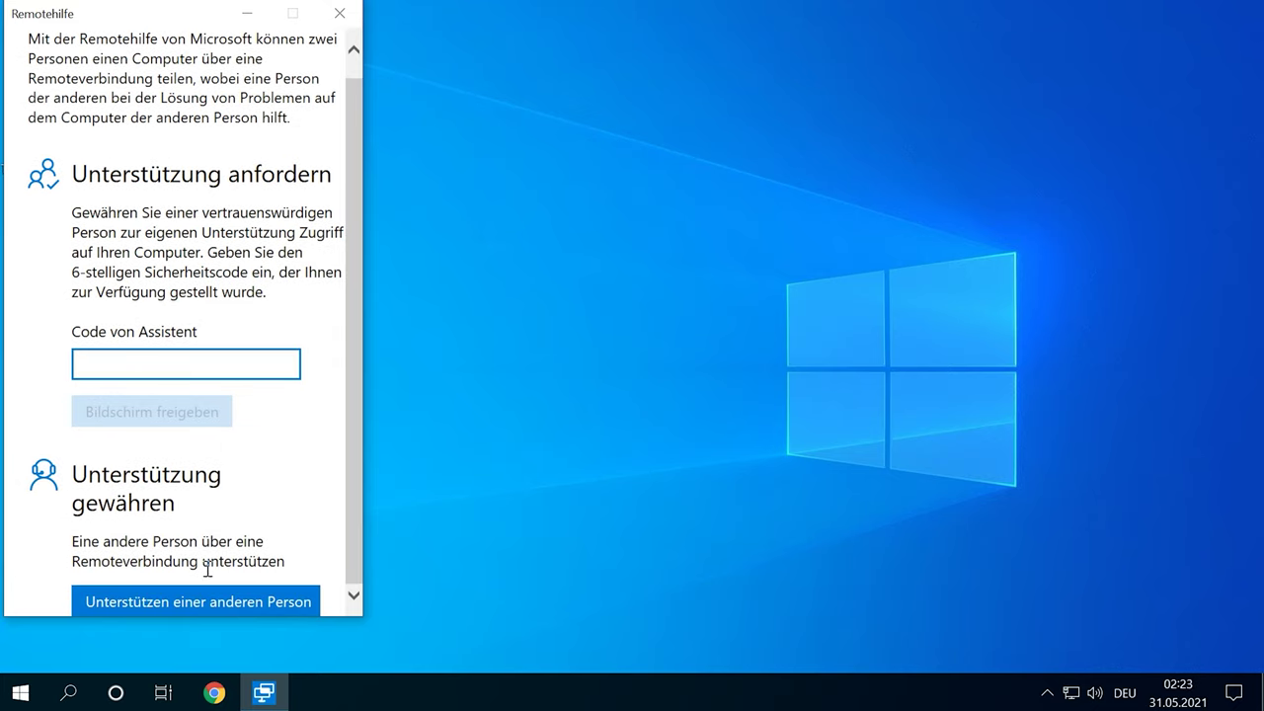
click(194, 605)
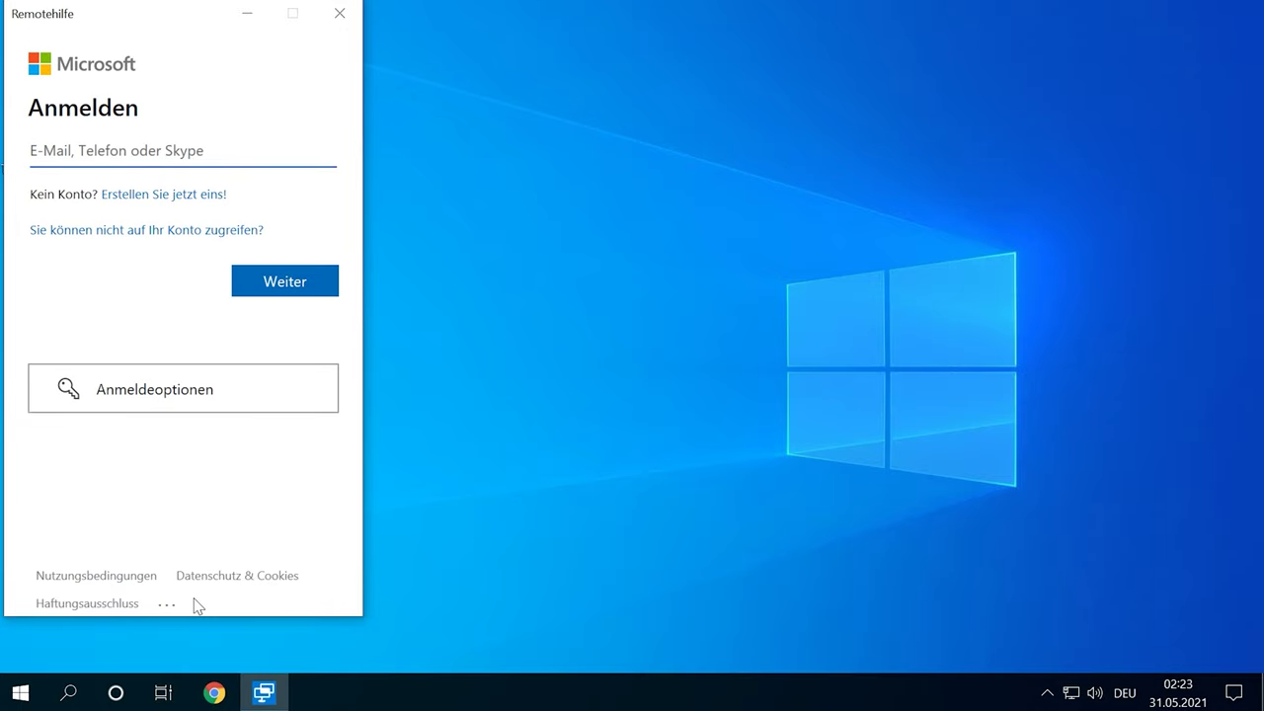
key(alt+shift)
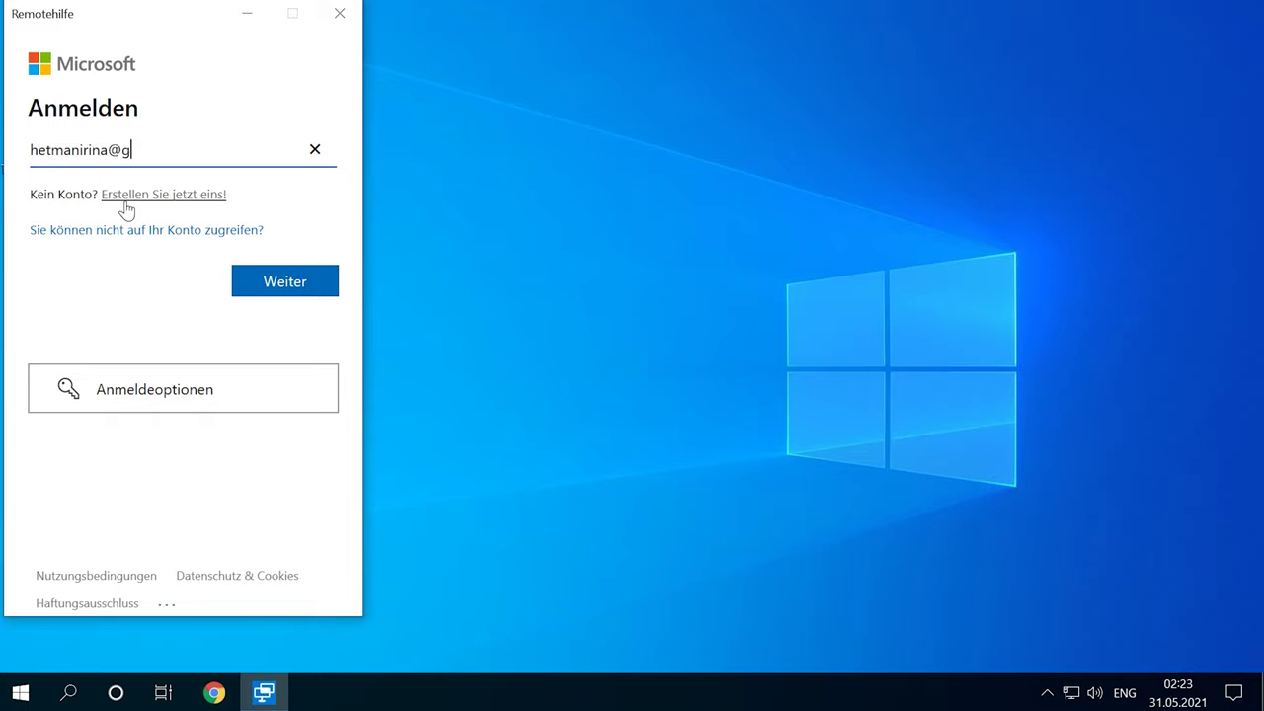
click(282, 281)
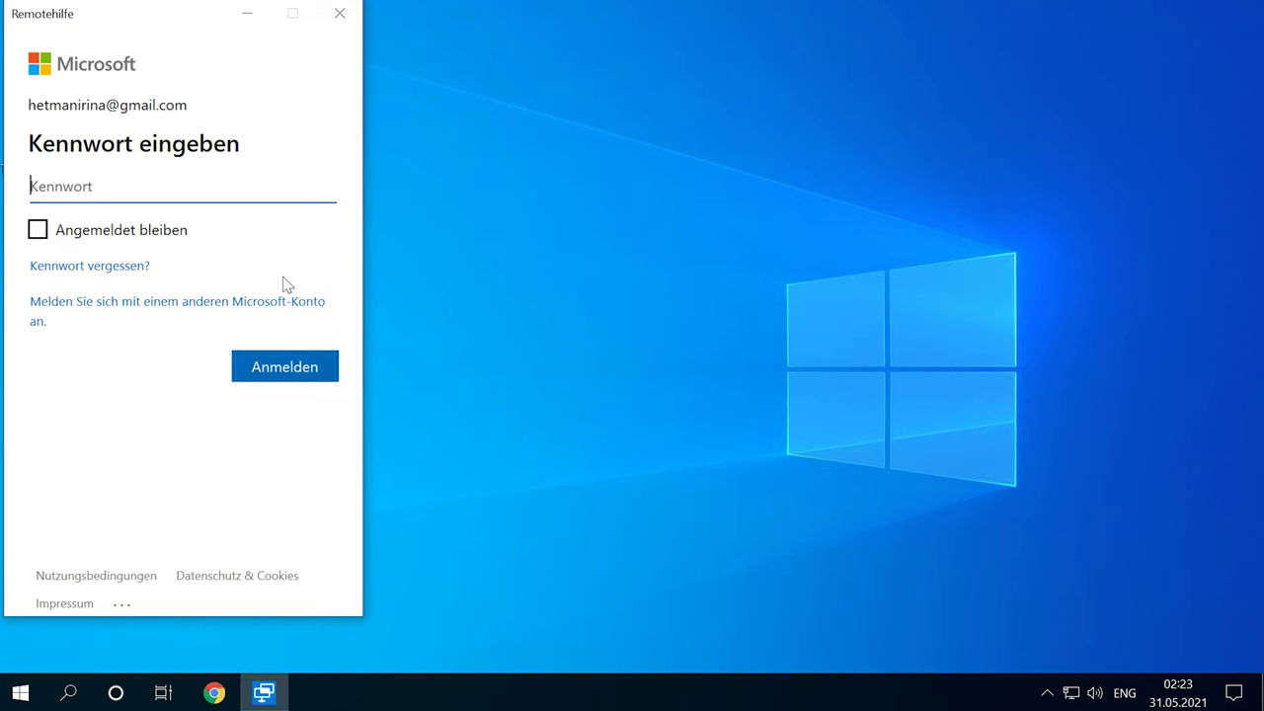
- Sign in with the account password and select the issued security code
text(••••••••••)
click(281, 367)
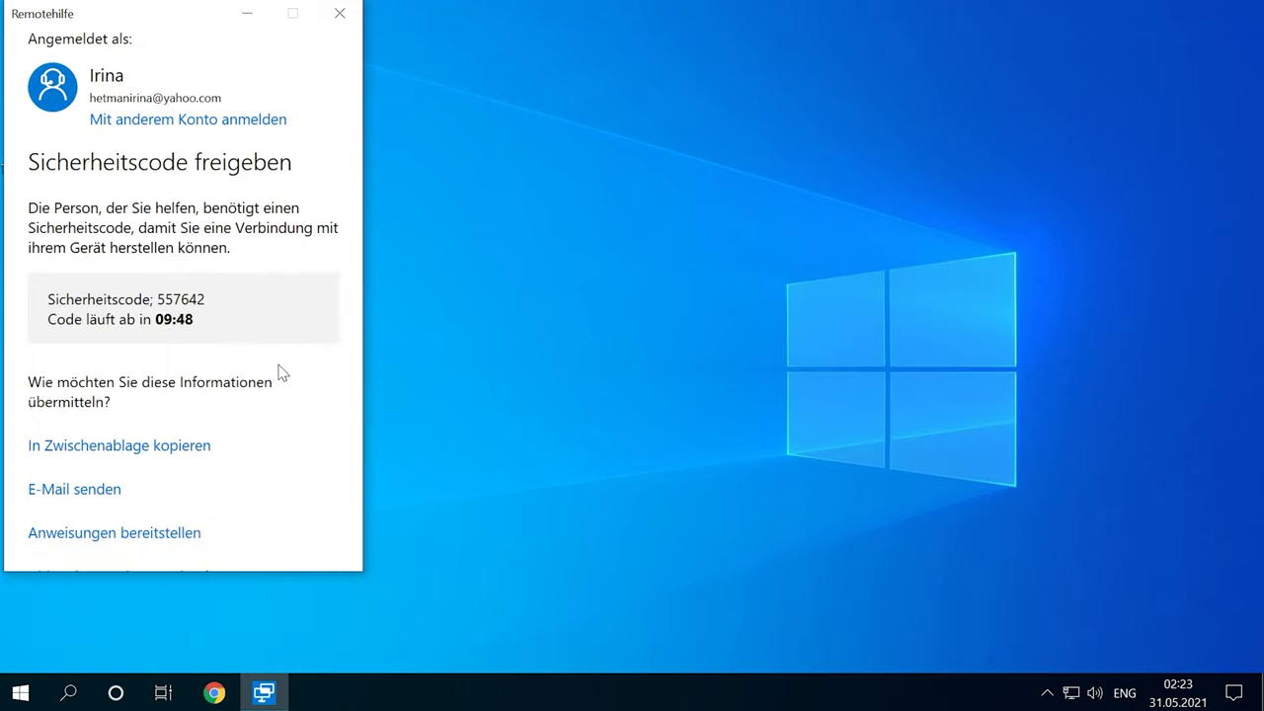
double_click(170, 296)
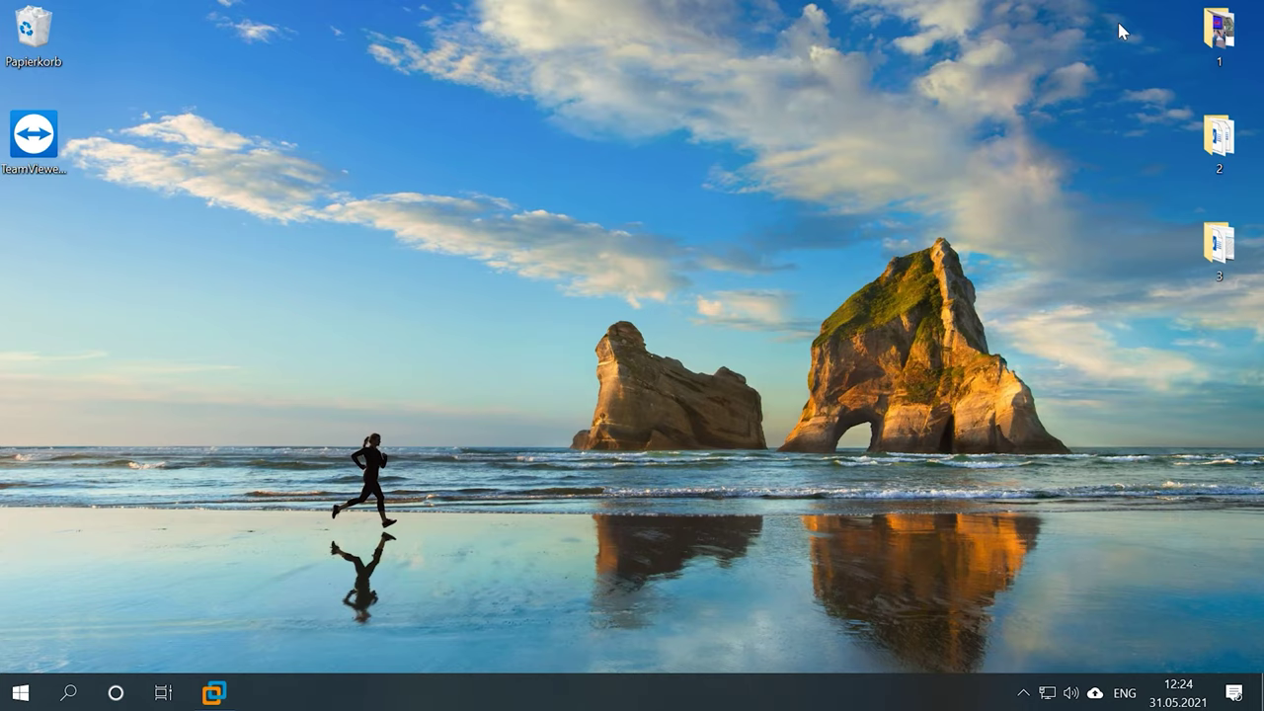
- Launch Remote Assistance from the Windows Accessories group in the Start menu
click(20, 693)
scroll(169, 371, down, 15)
scroll(184, 343, down, 4)
click(187, 334)
scroll(187, 334, down, 2)
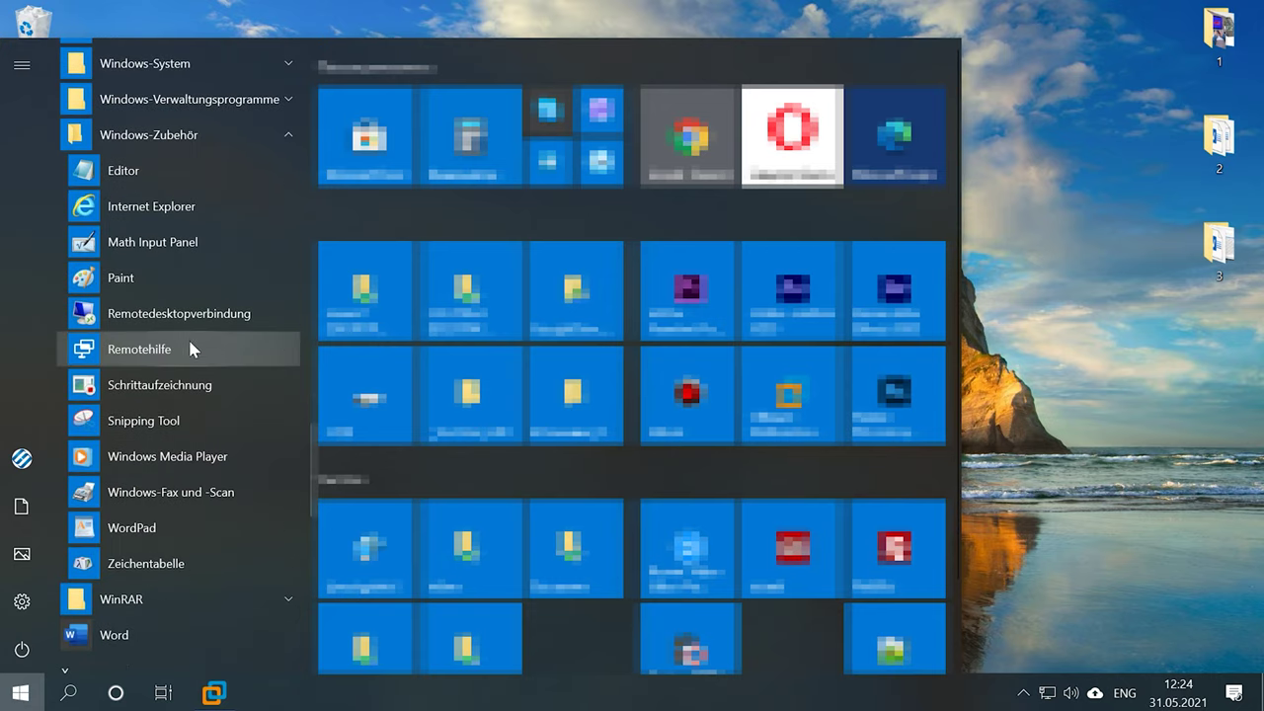
click(194, 348)
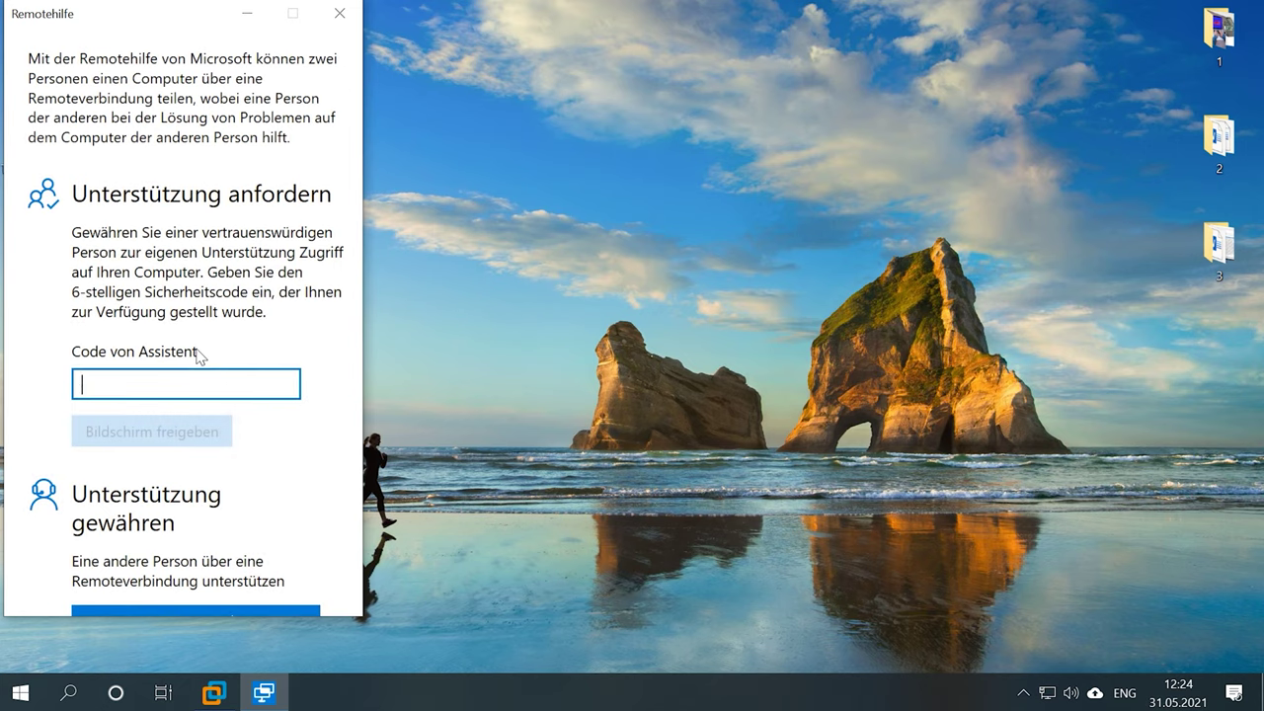
- Enter the helper's code, share the screen with Vollzugriff, and allow the helper in
click(196, 381)
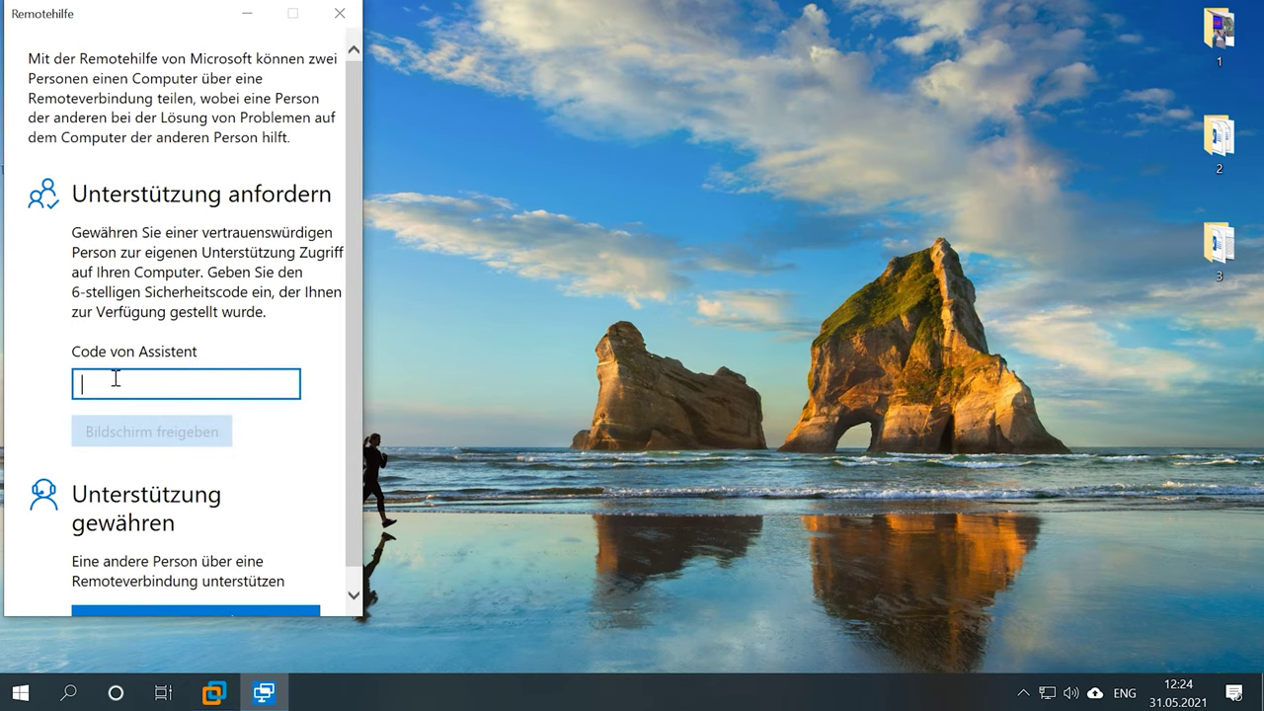
text(557642)
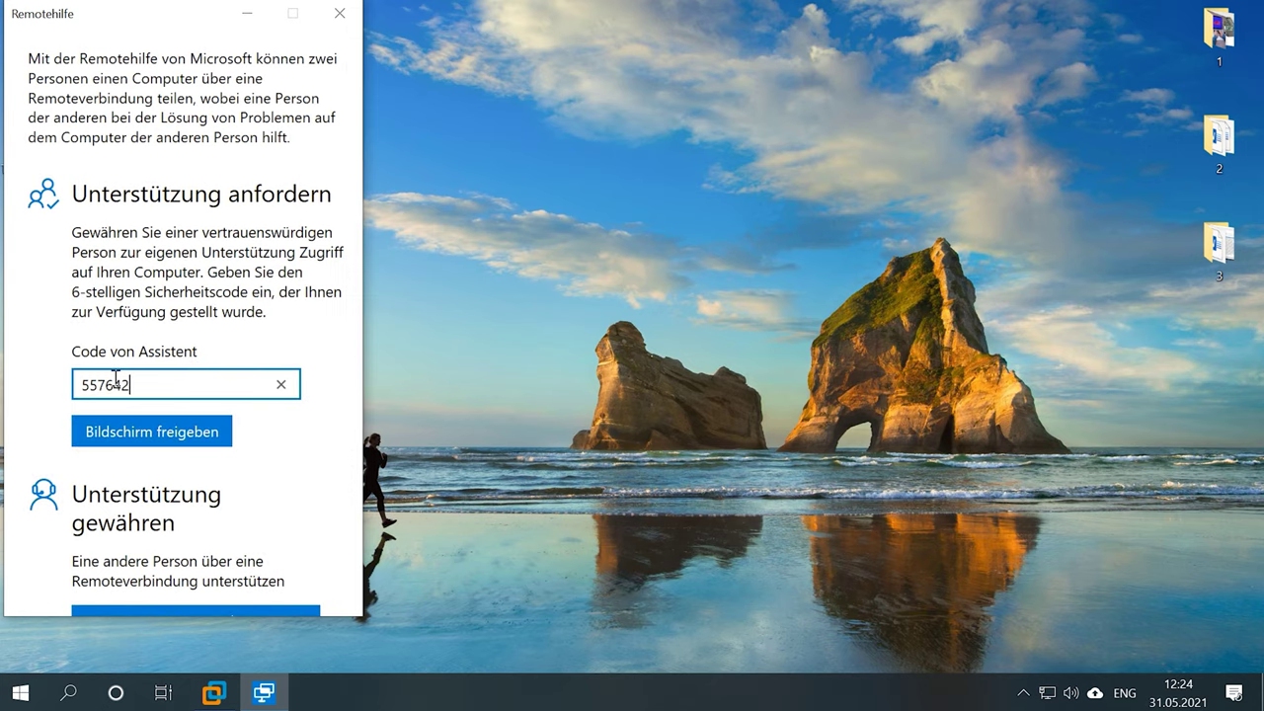
double_click(115, 383)
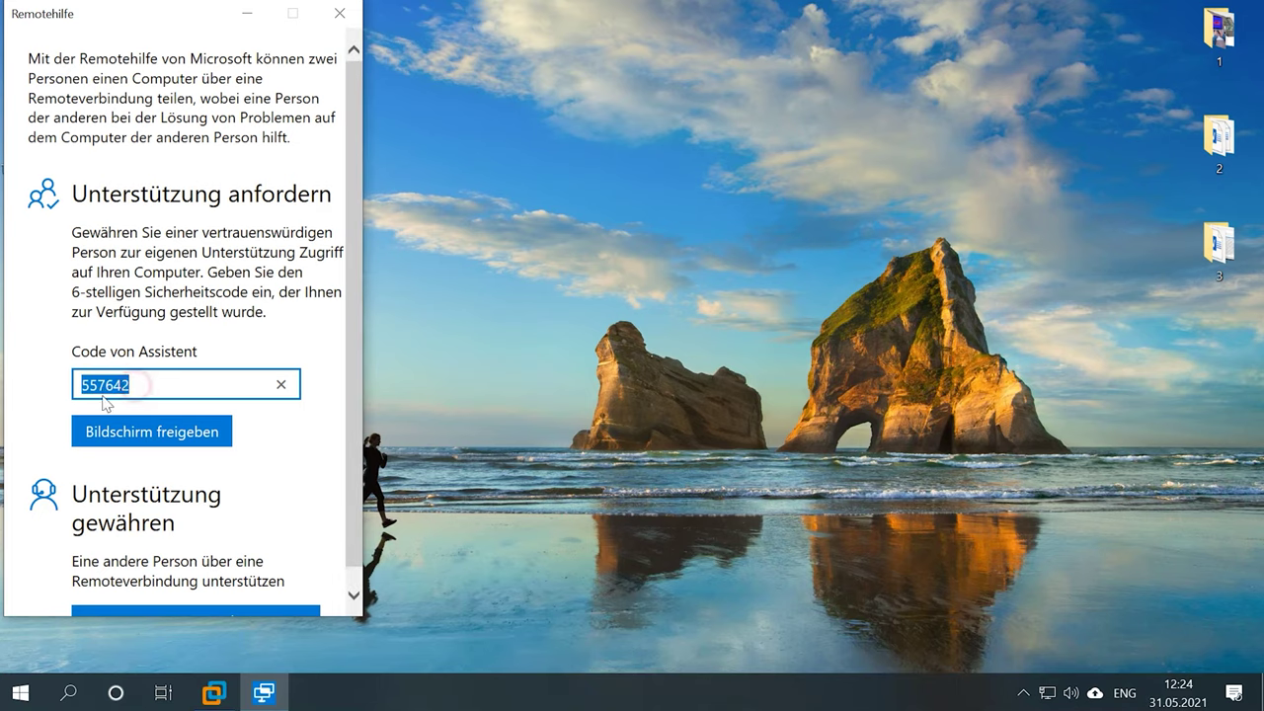
click(202, 433)
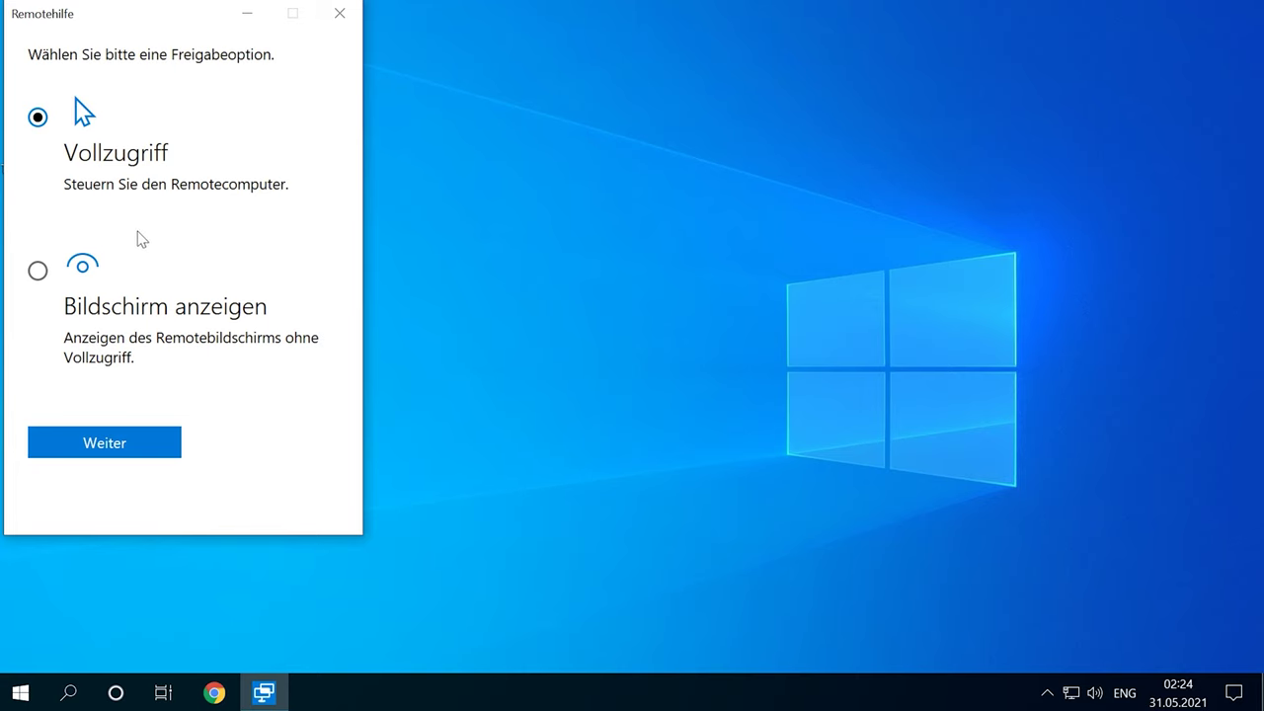
click(33, 132)
click(99, 446)
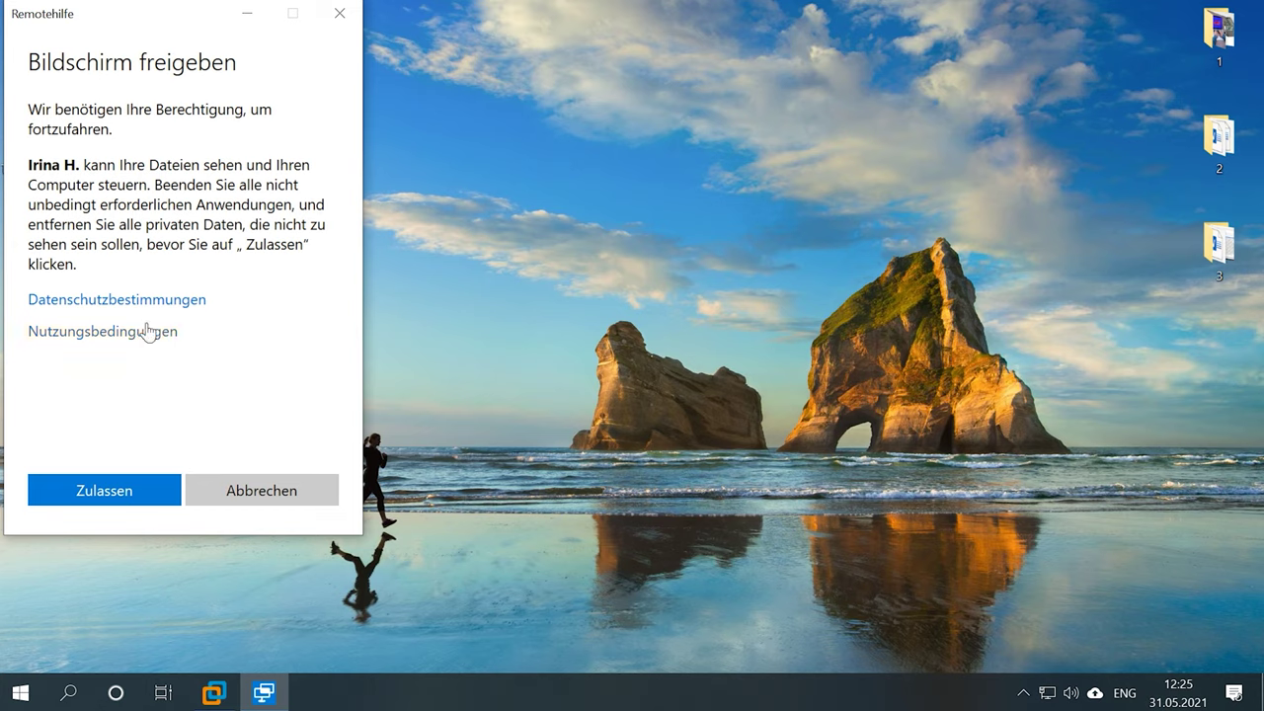
click(84, 499)
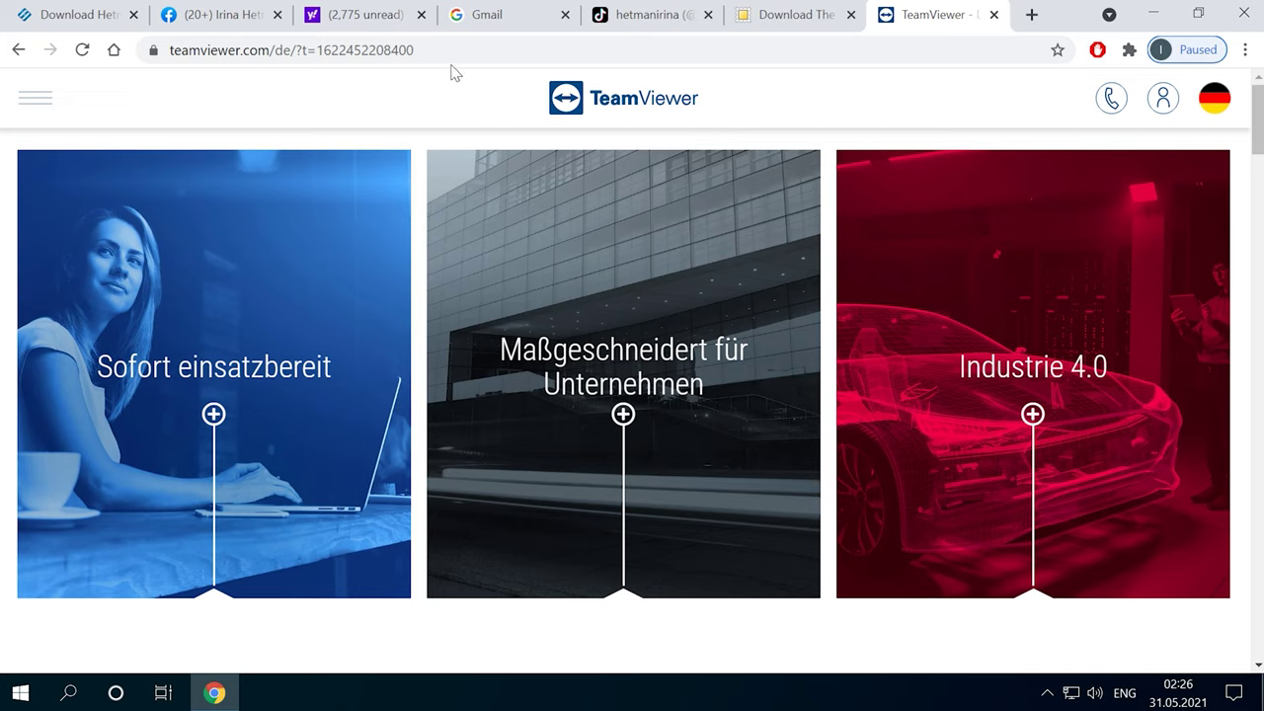
- Close the TeamViewer website in Chrome and select the TeamViewer_Setup_x64 icon on the desktop
drag(169, 50, 376, 50)
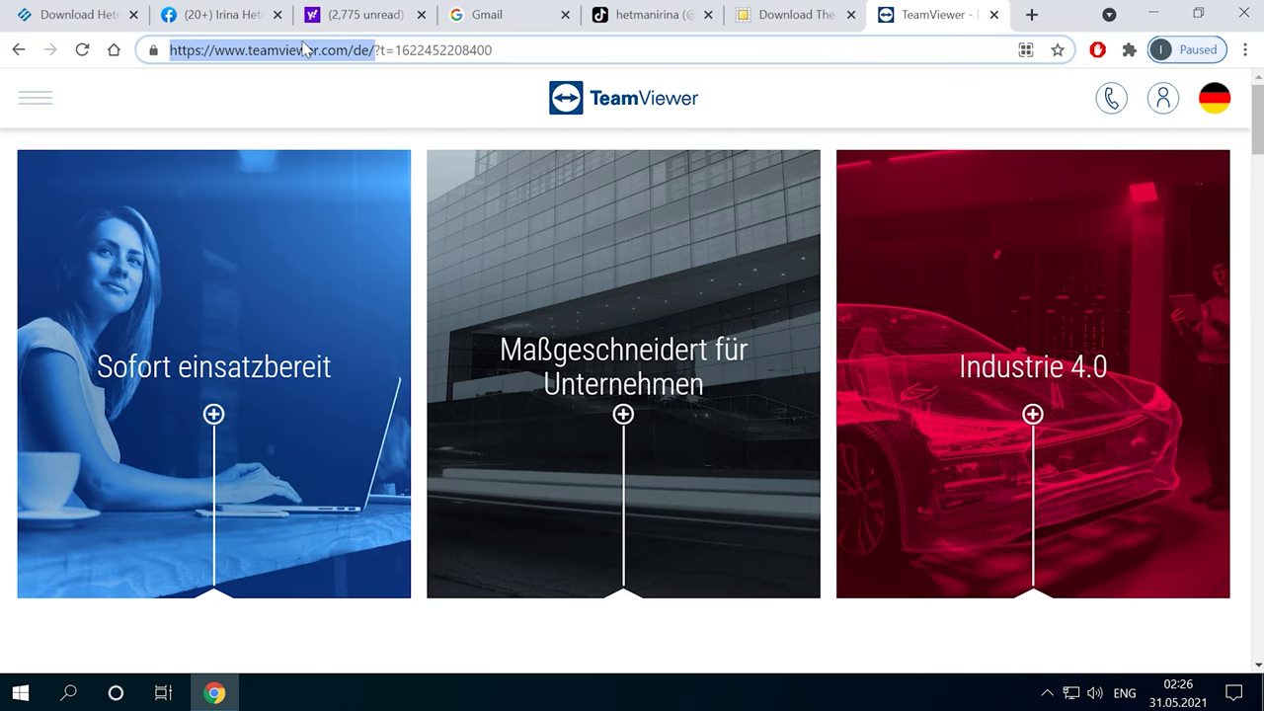
scroll(907, 349, down, 5)
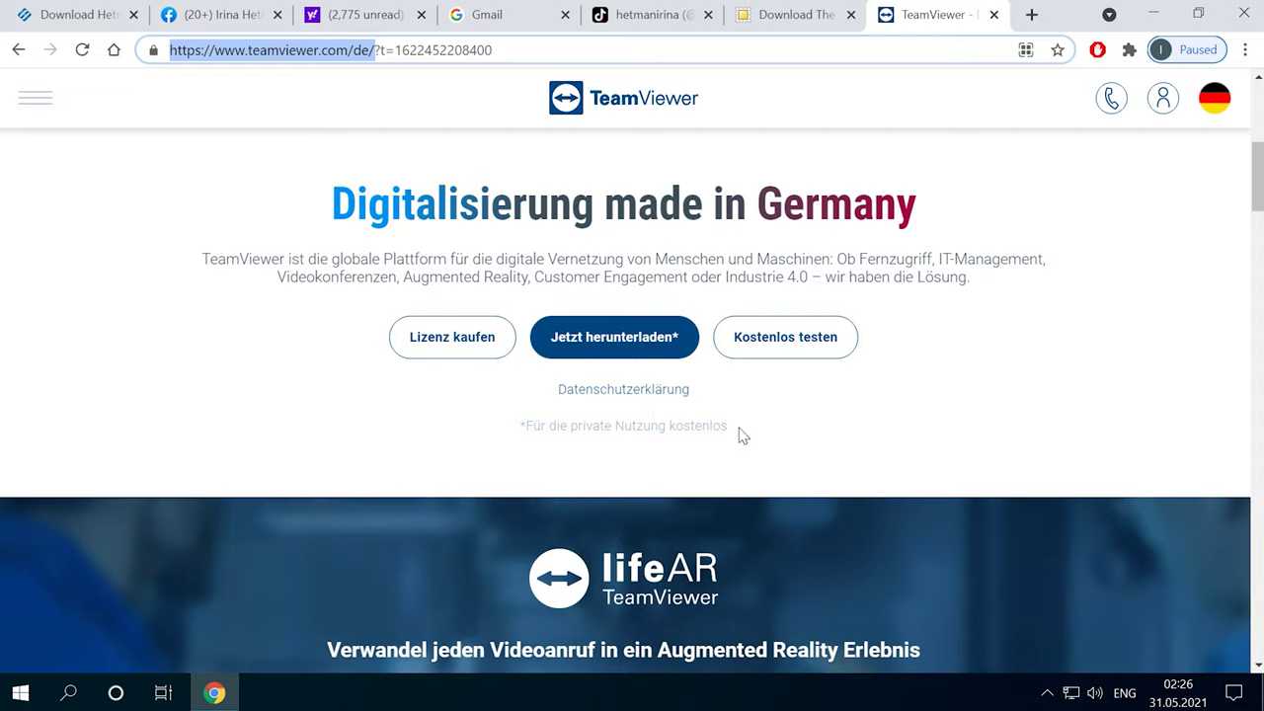
click(1246, 12)
click(2, 170)
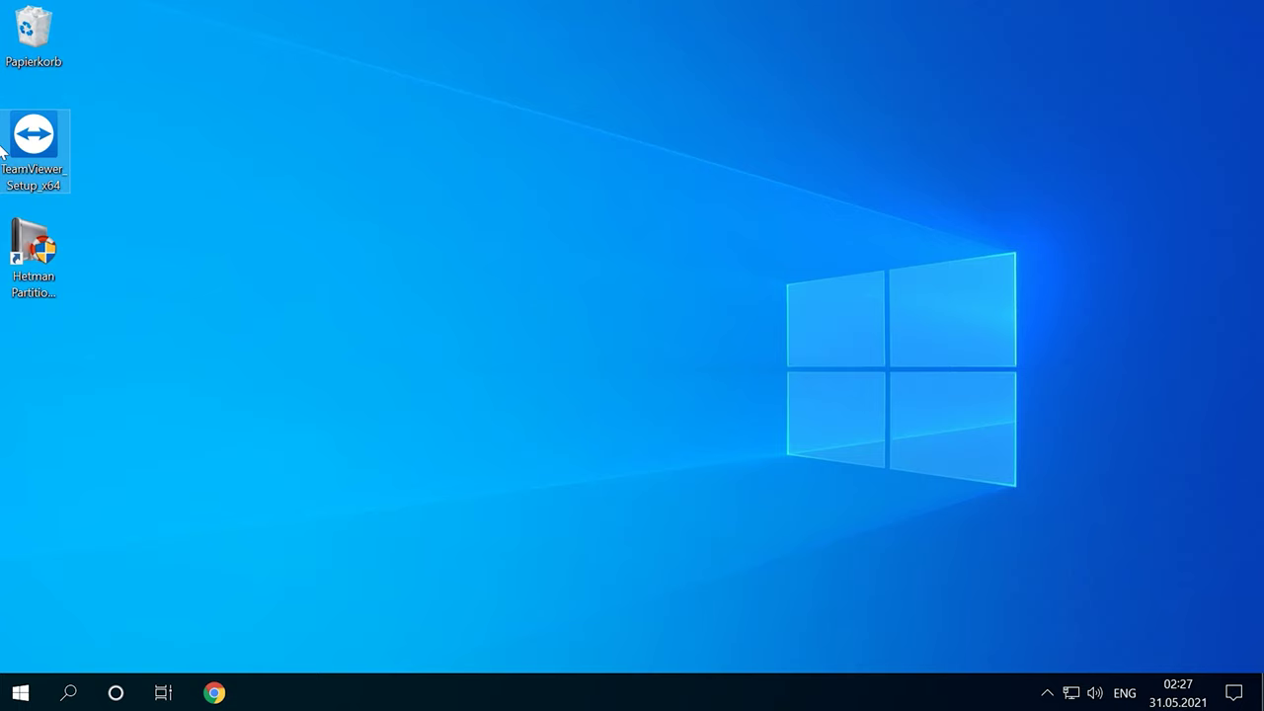
- Run TeamViewer_Setup_x64 with Nur starten, accept the licence, and select the shown Ihre ID
double_click(49, 139)
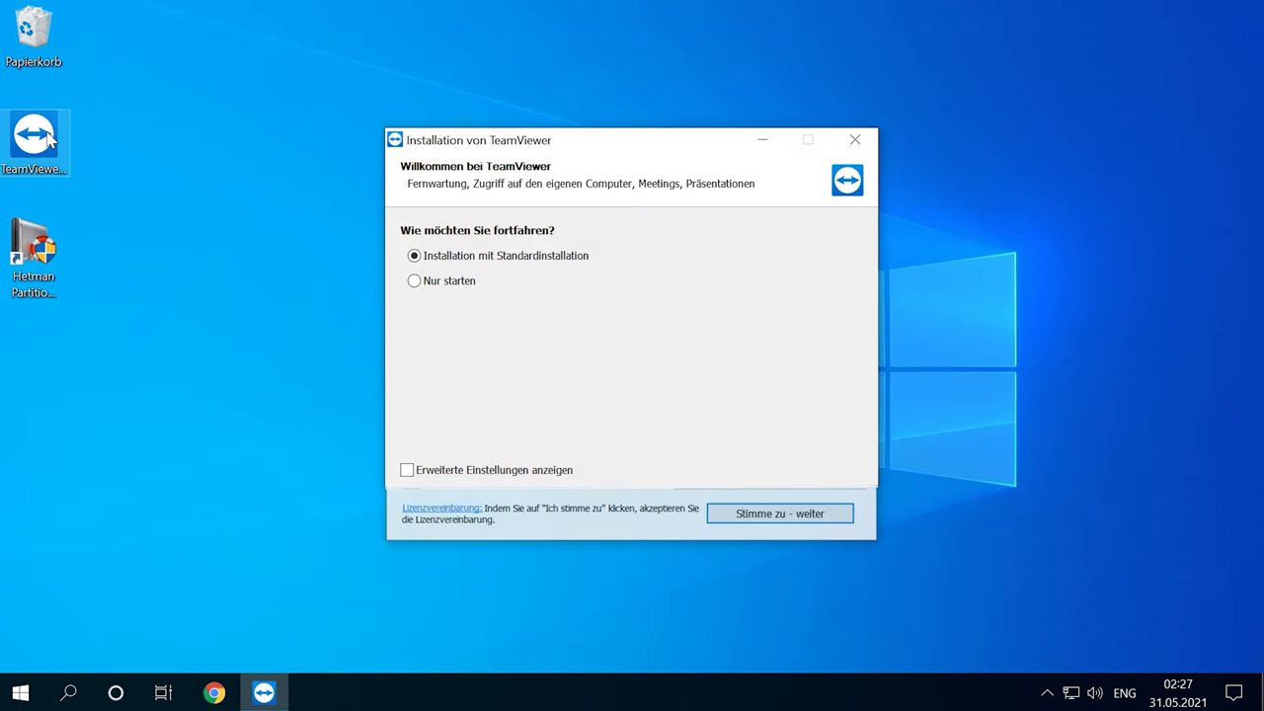
click(449, 281)
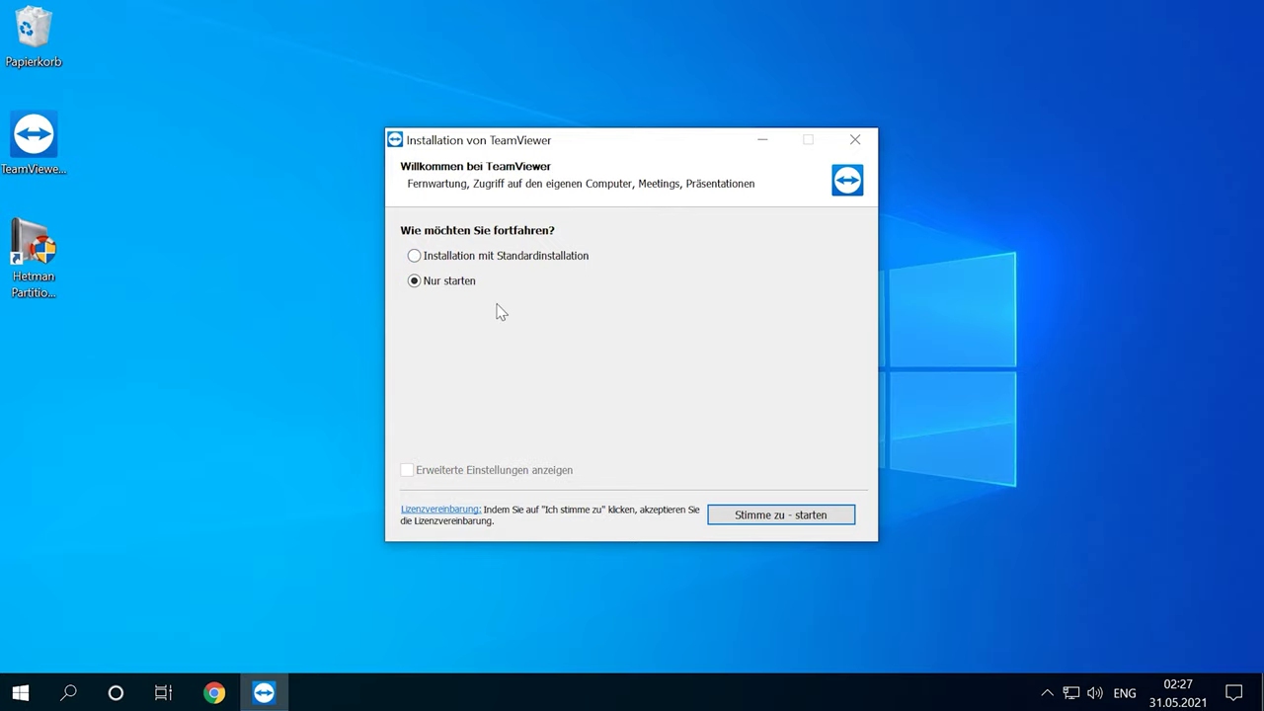
click(812, 514)
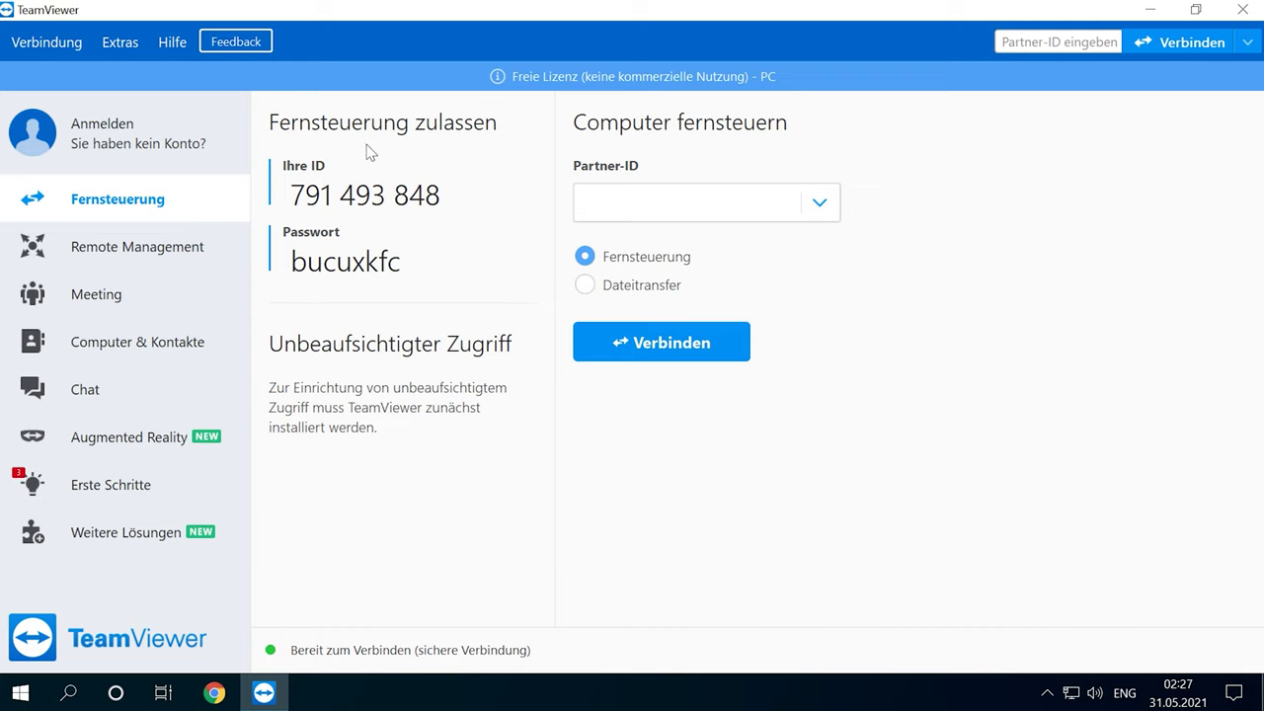
drag(393, 197, 288, 197)
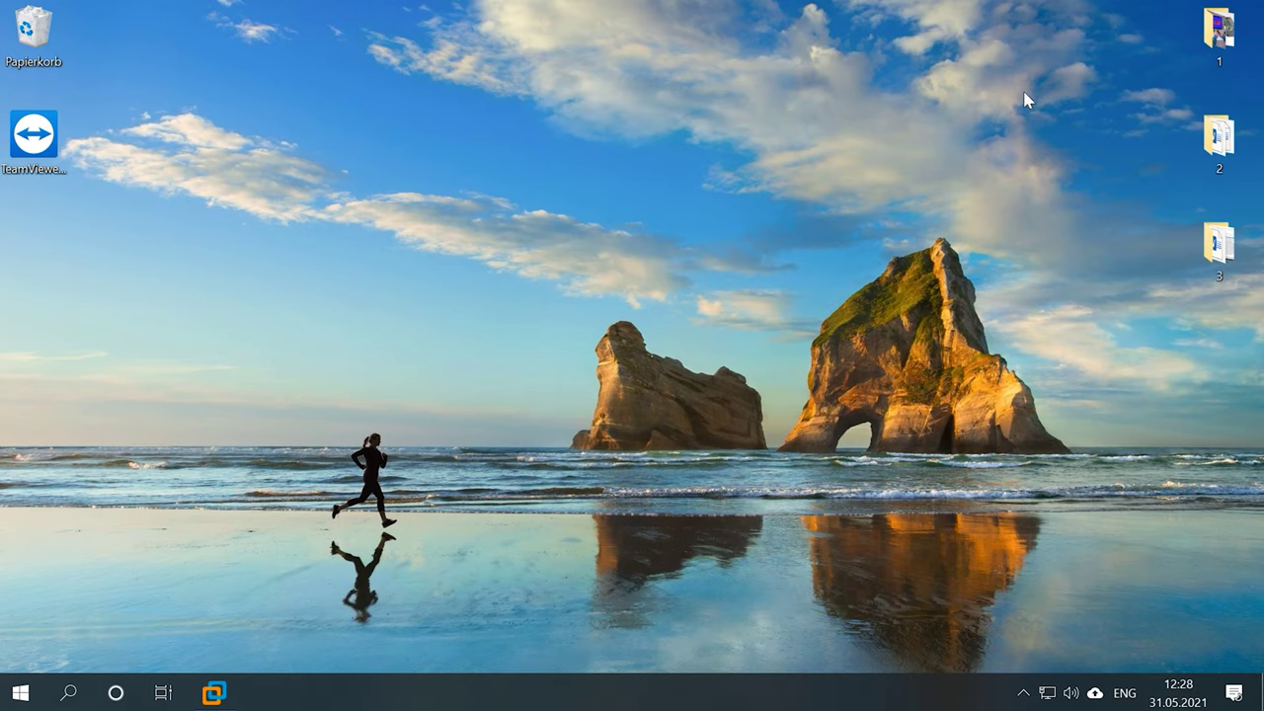
- Start TeamViewer from the setup without installing it, accepting the licence
double_click(25, 136)
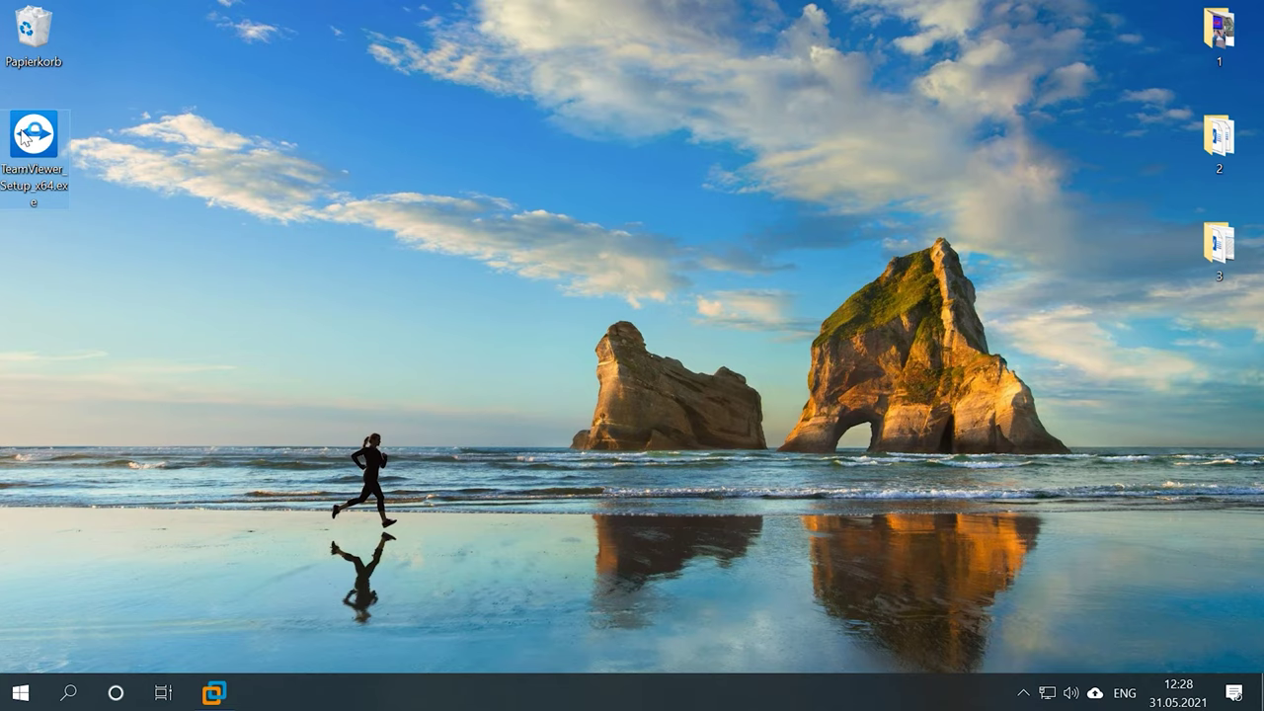
click(442, 282)
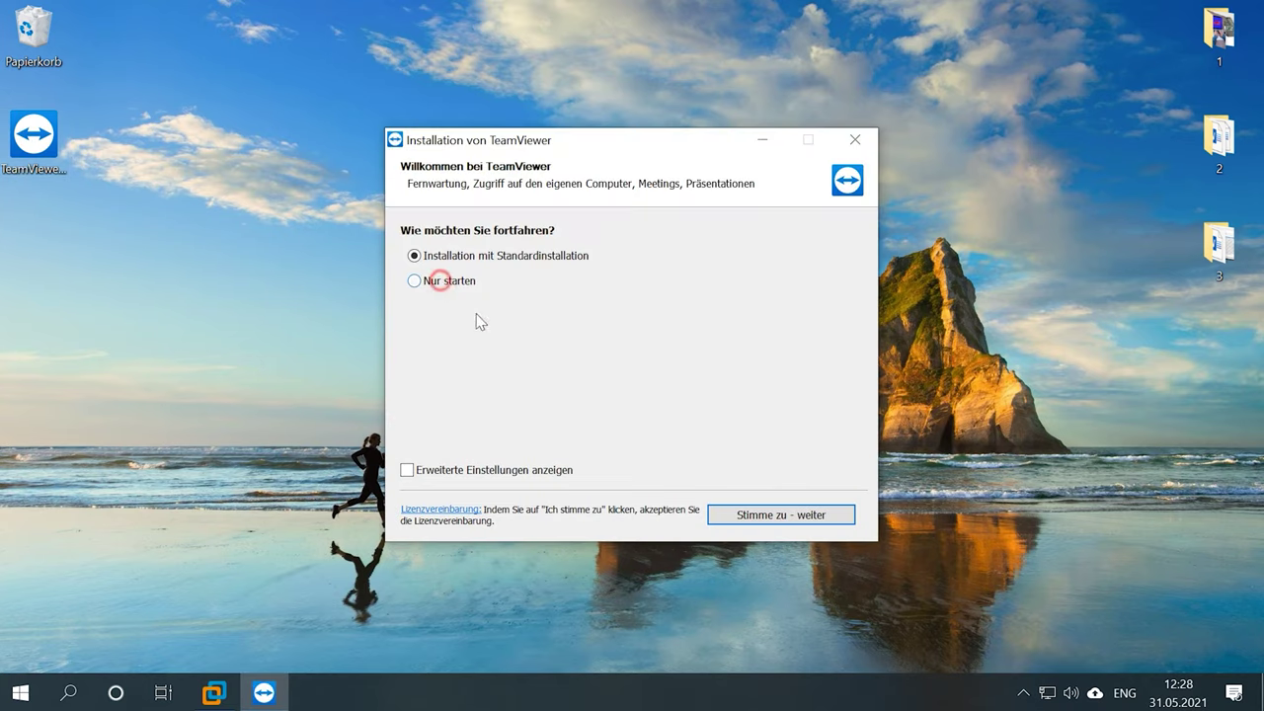
click(770, 517)
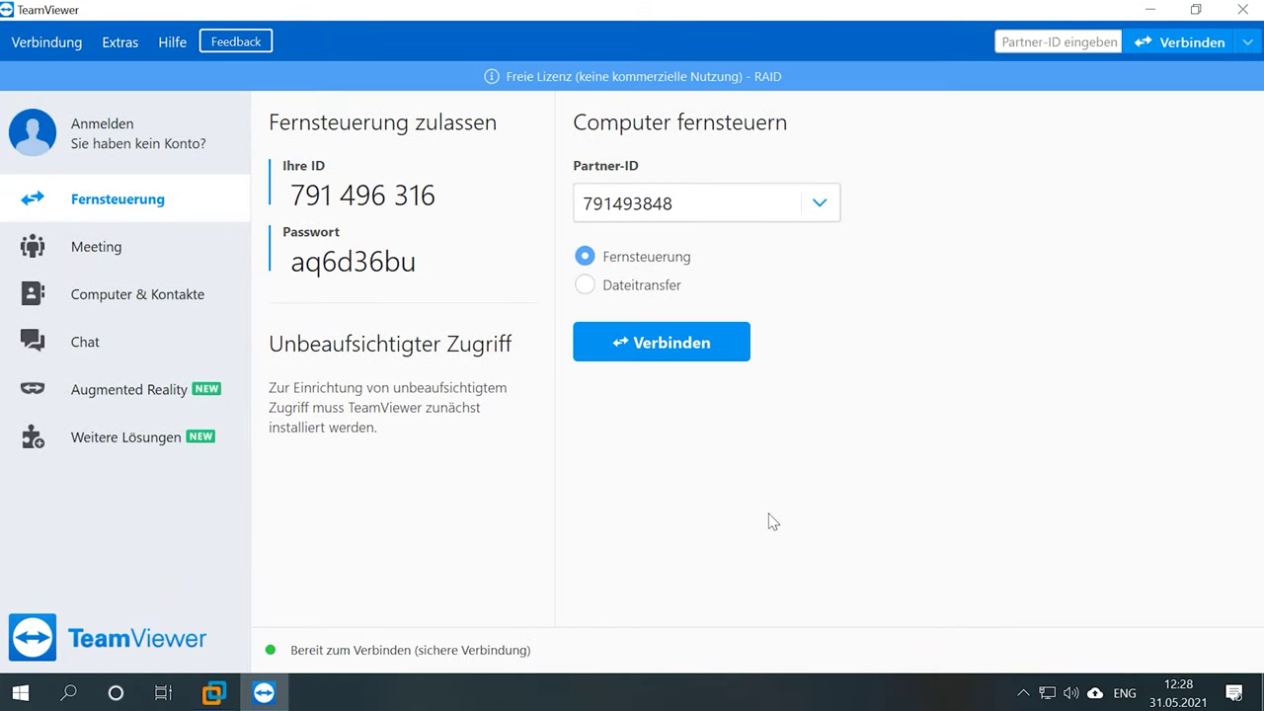
- Connect to the partner ID and log in with the partner's password
double_click(618, 202)
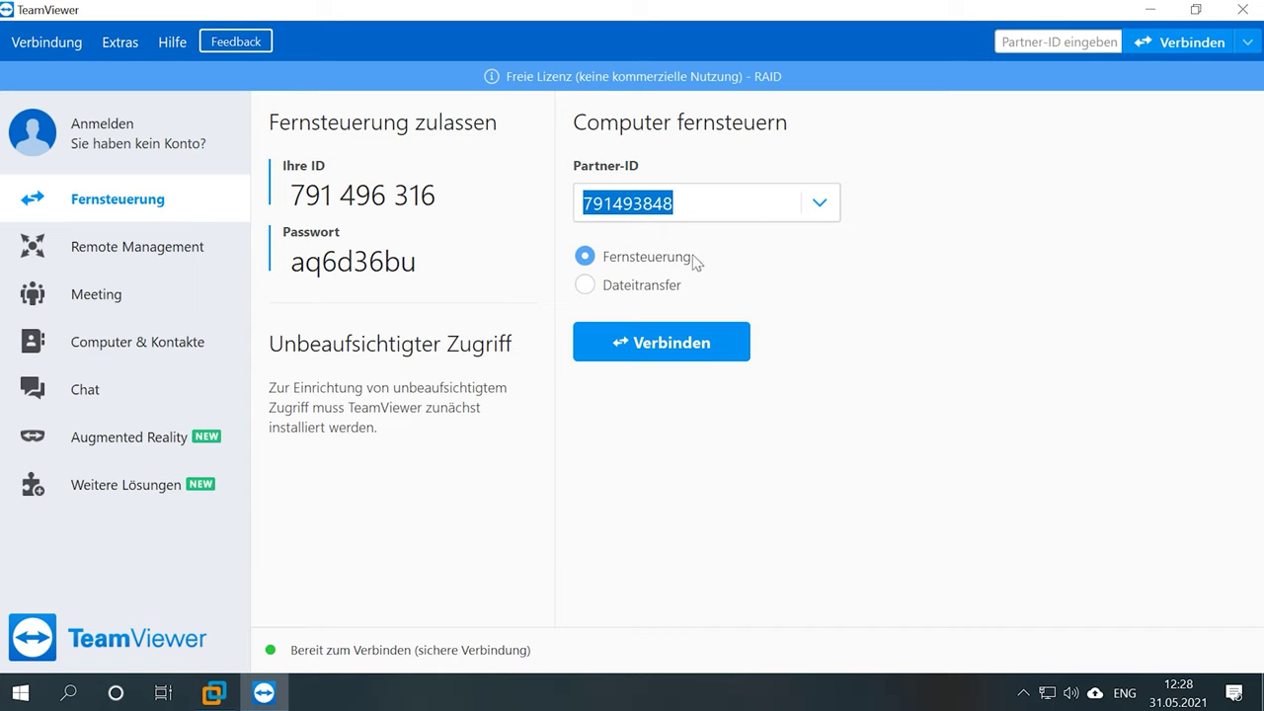
click(640, 344)
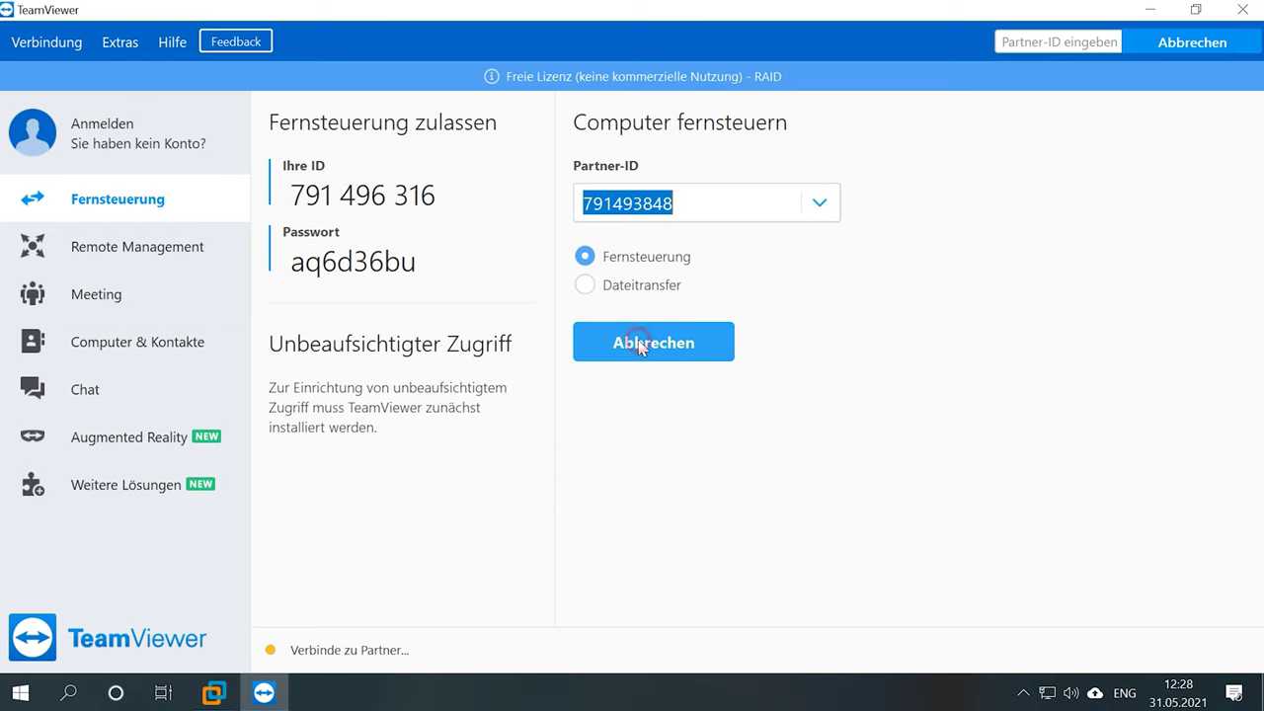
text(a)
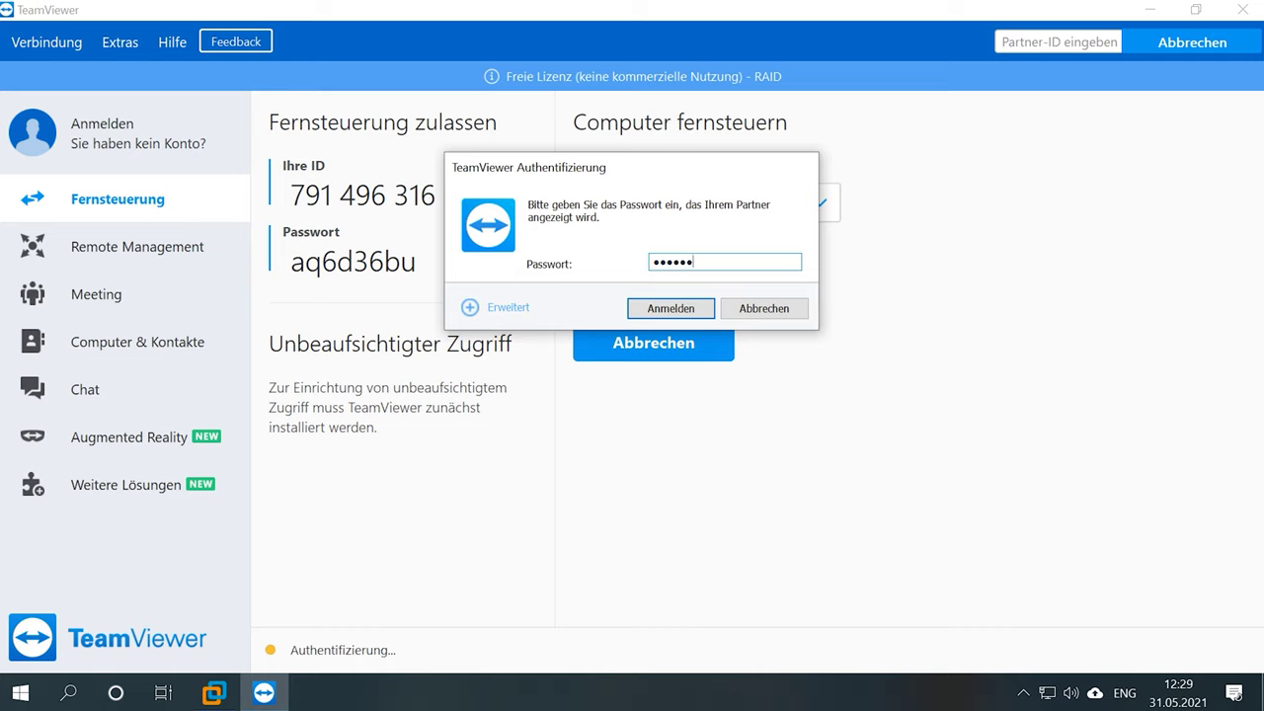
click(671, 307)
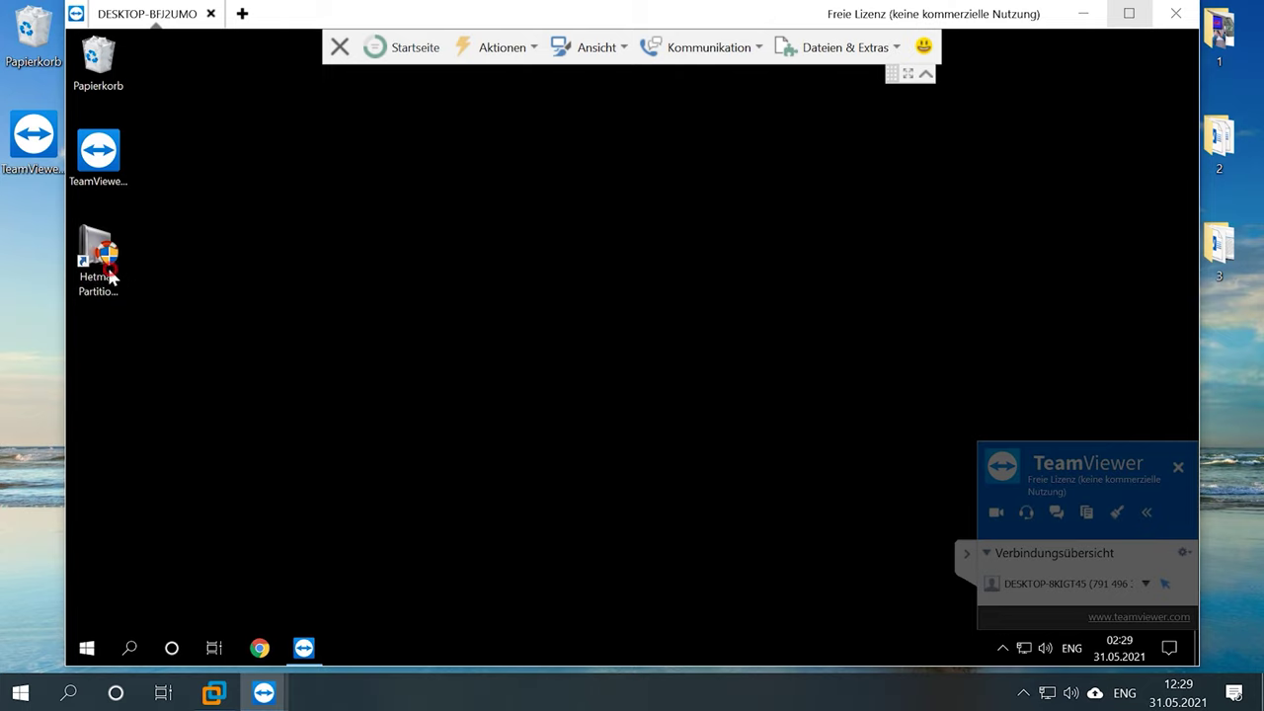
- Launch Hetman Partition Recovery from the remote desktop shortcut and close its recovery wizard
click(109, 271)
double_click(102, 261)
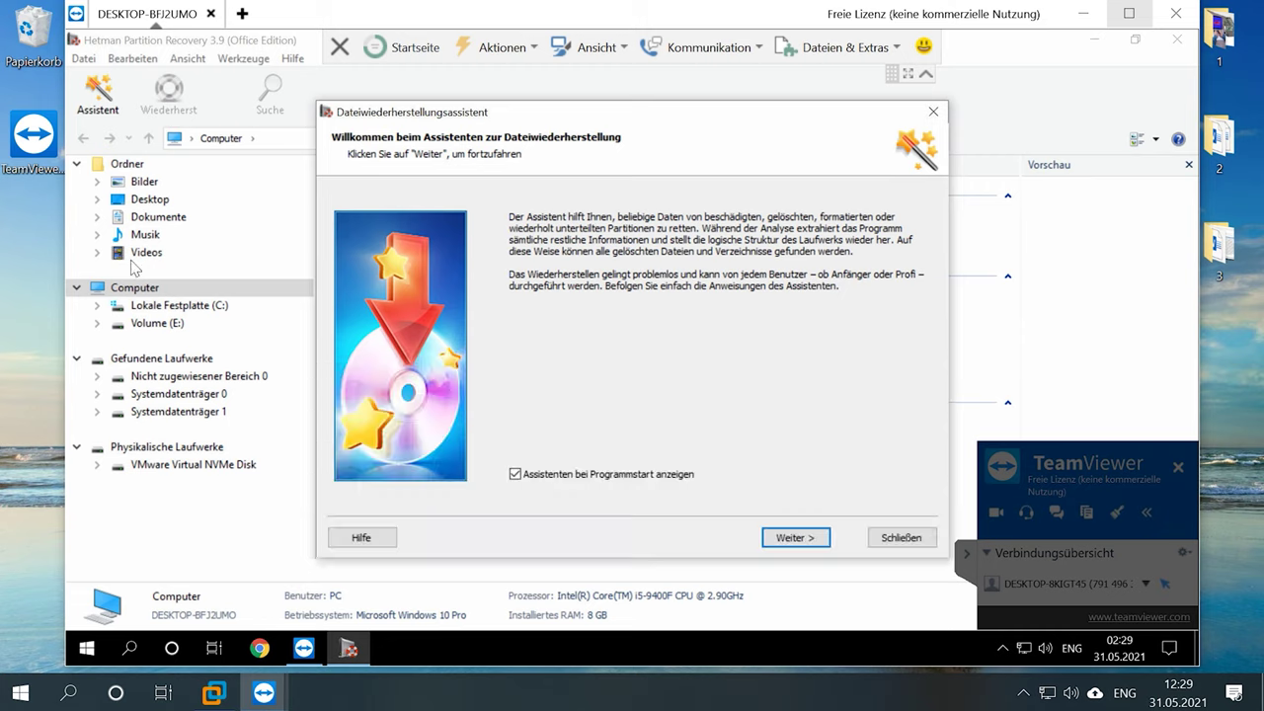
click(910, 537)
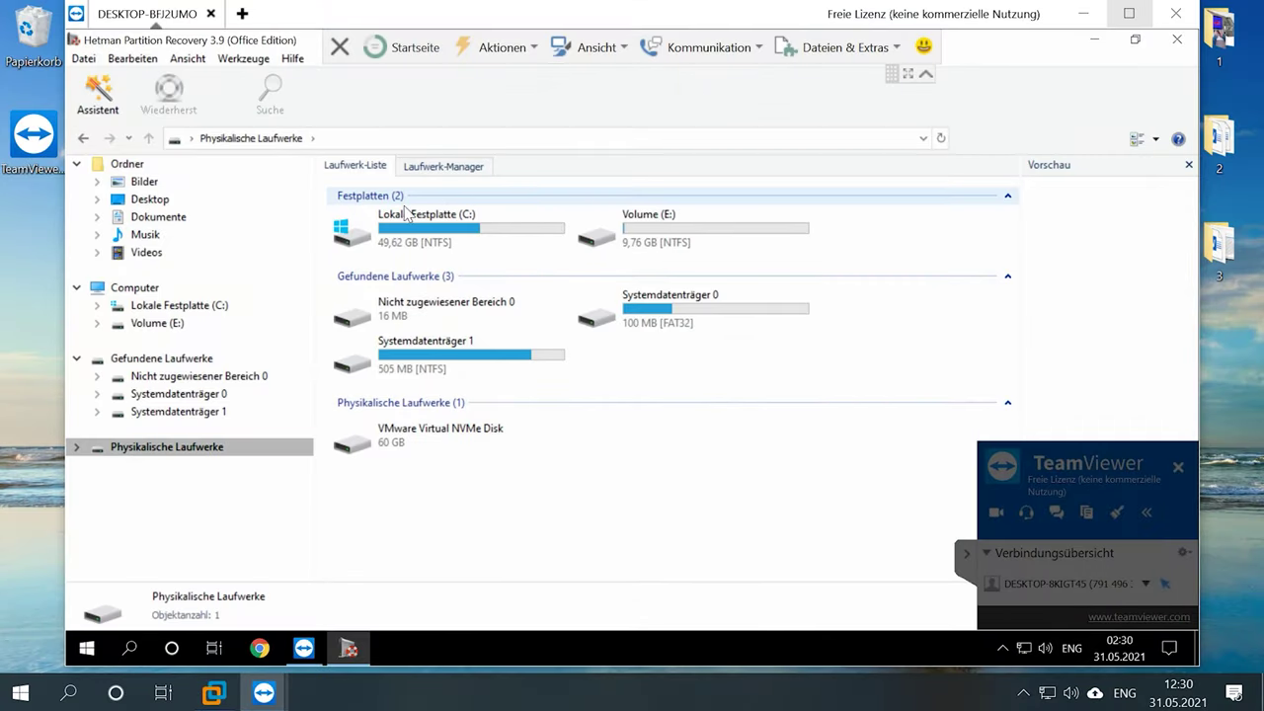
- Open Volume (E:) and run a Schneller Scan to list its contents
click(678, 228)
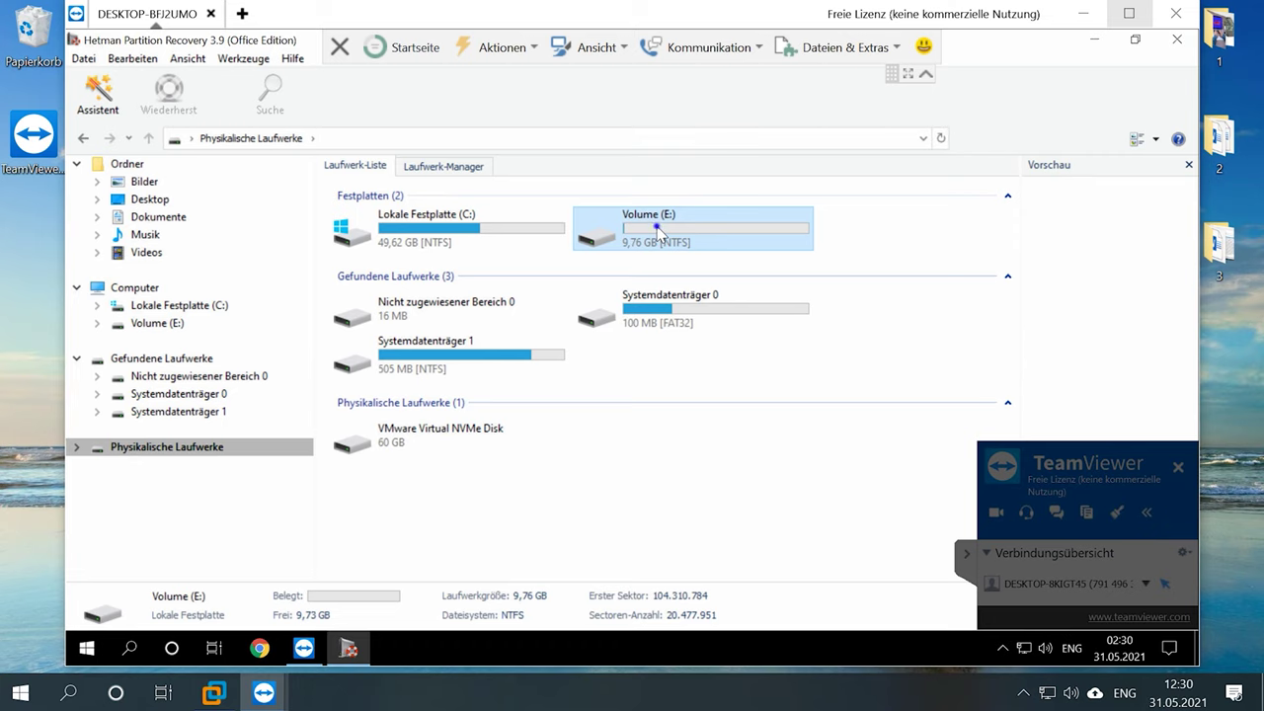
right_click(658, 229)
click(714, 238)
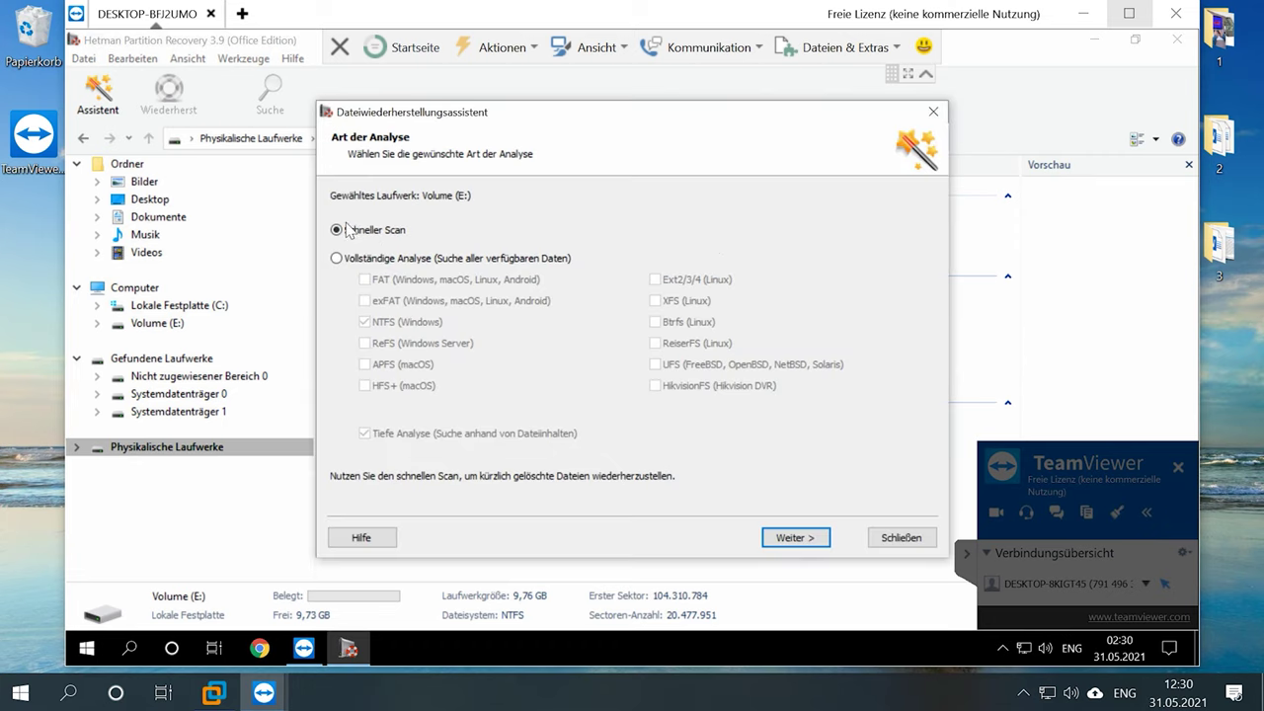
click(787, 537)
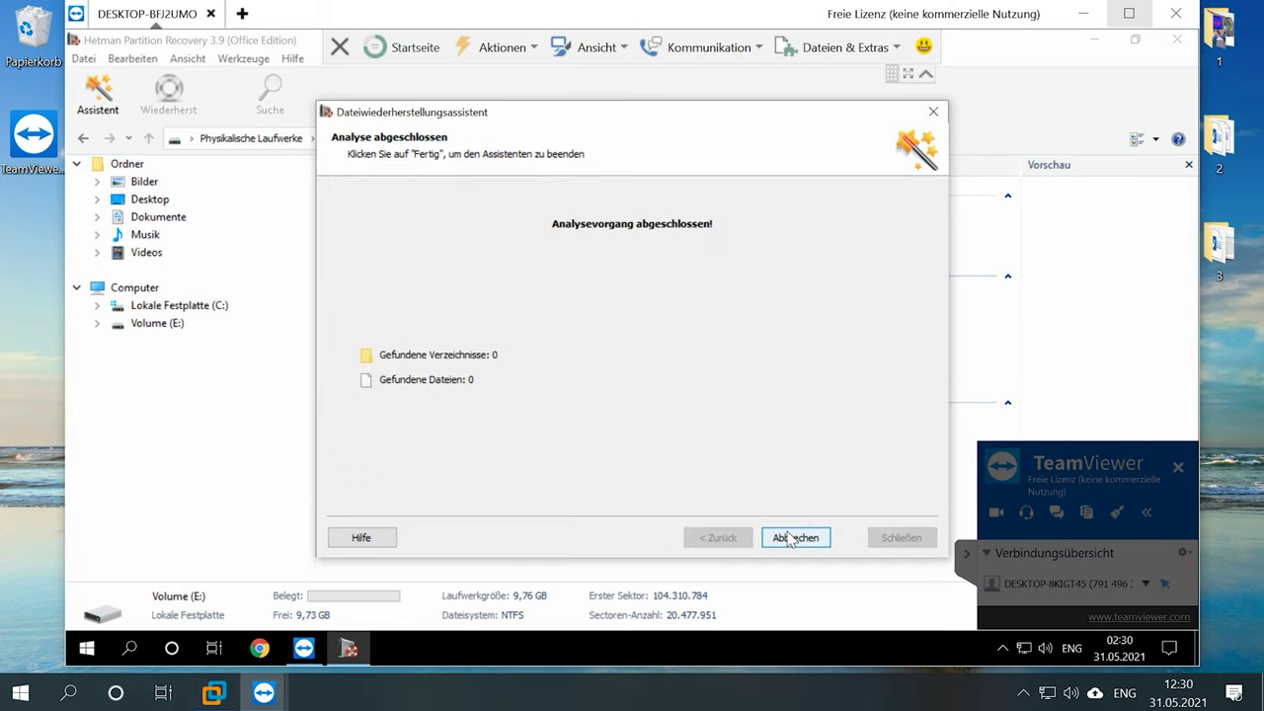
click(790, 537)
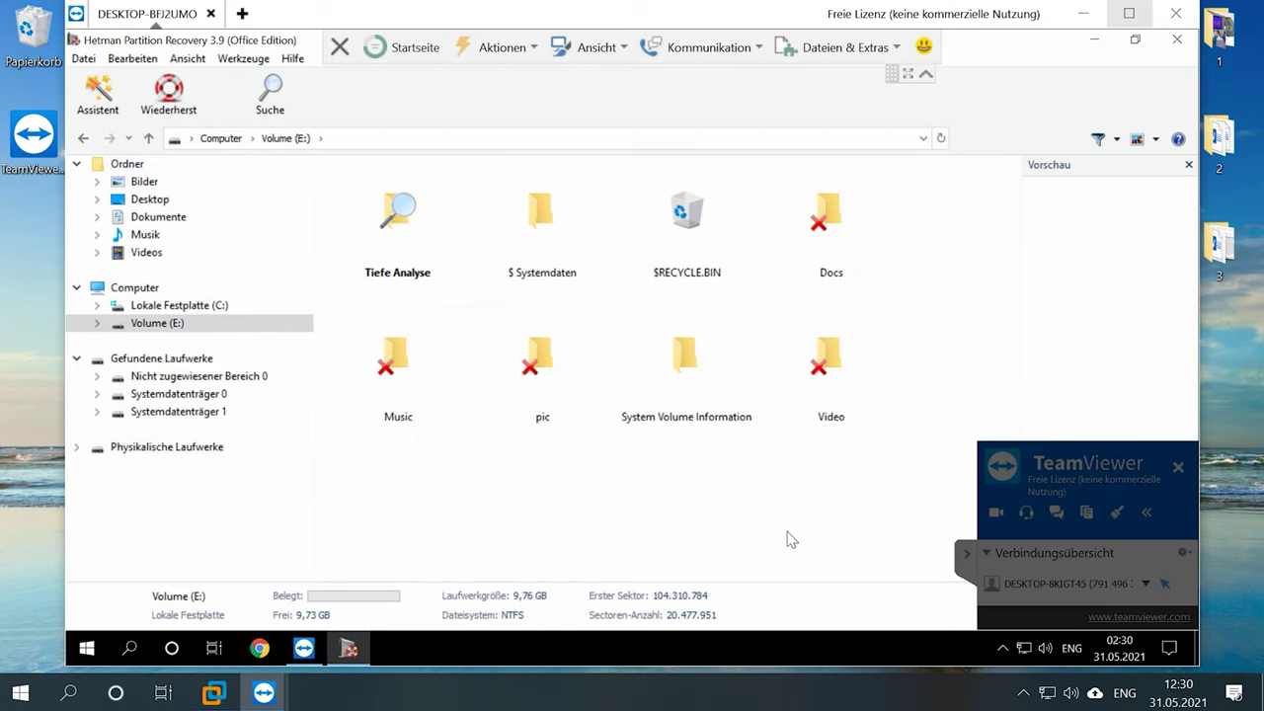
- Set up a re-analysis of Volume (E:) with Vollständige Analyse, then close the wizard unrun
right_click(159, 321)
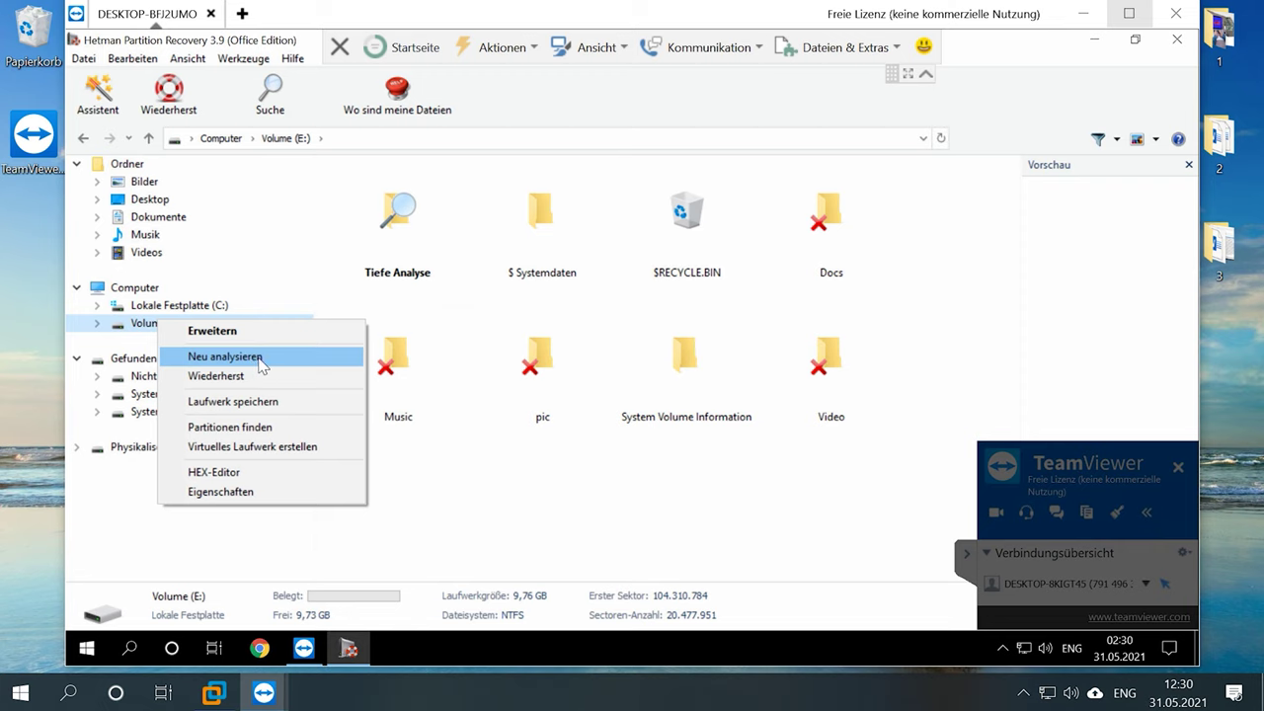
click(225, 356)
click(337, 257)
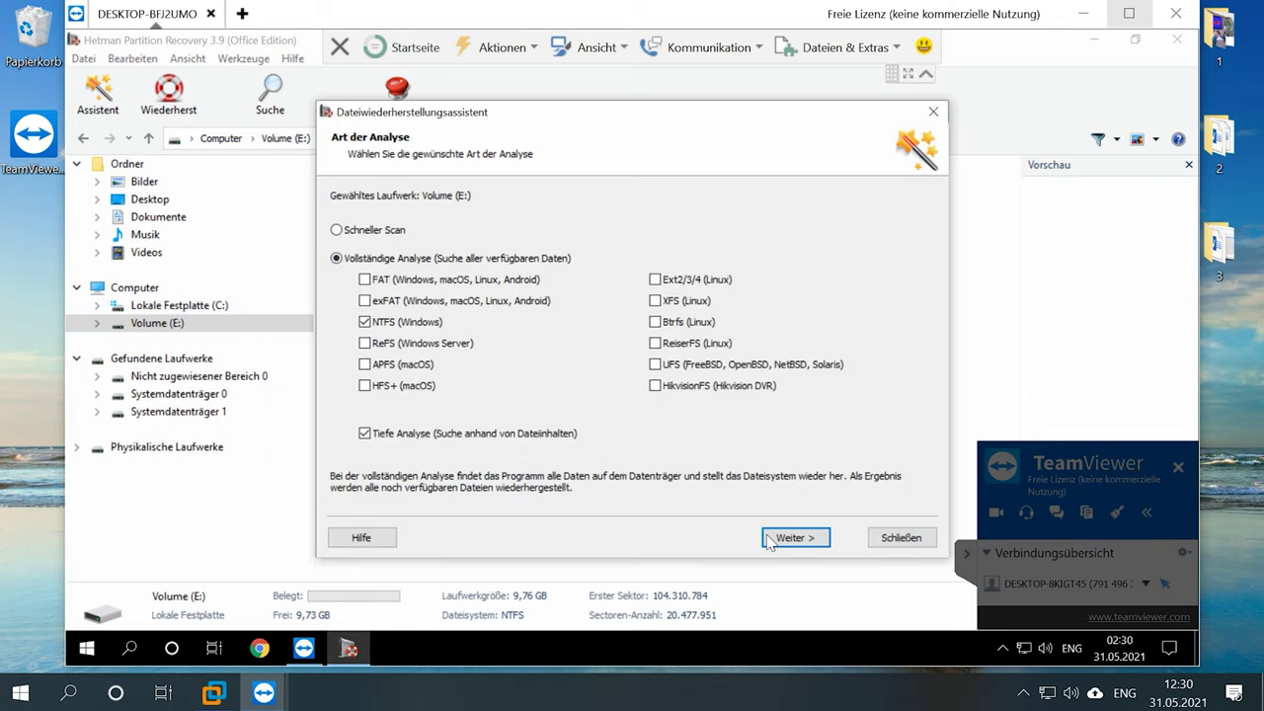
click(900, 537)
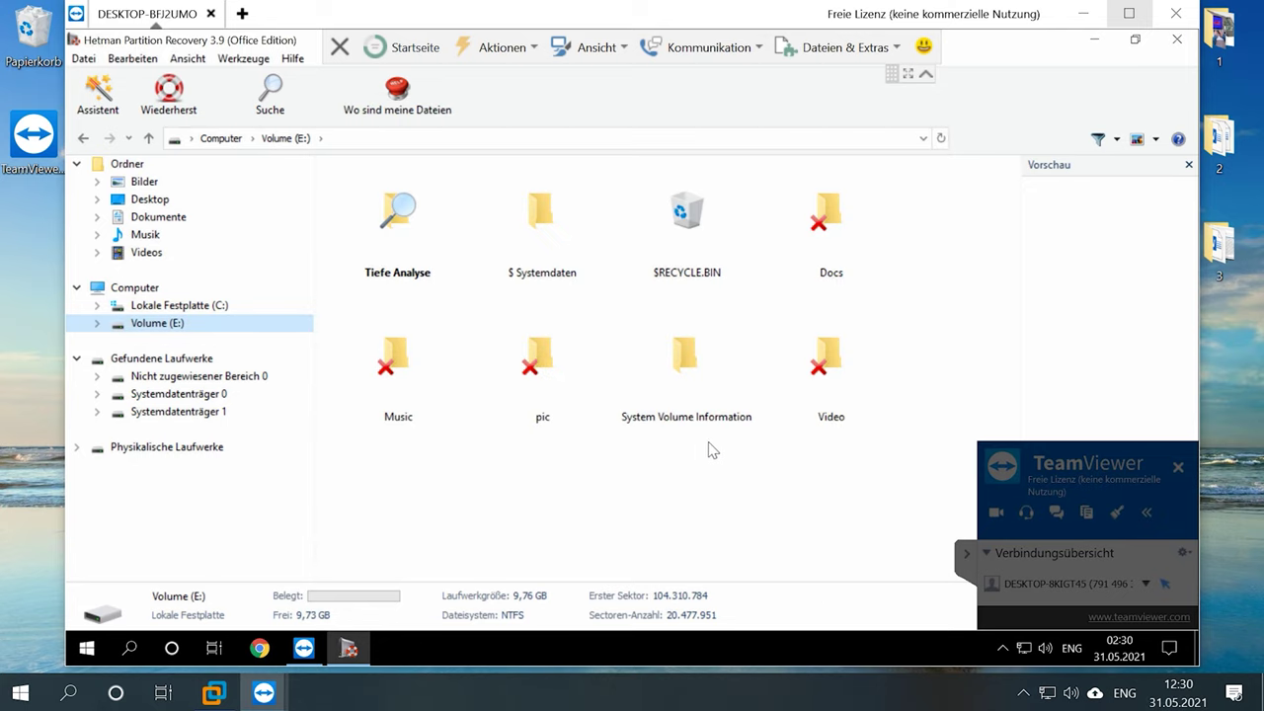
- Preview the Google Play Store and EN_Monitoring Temperature for HDD and SSD.docx documents in Docs
double_click(829, 212)
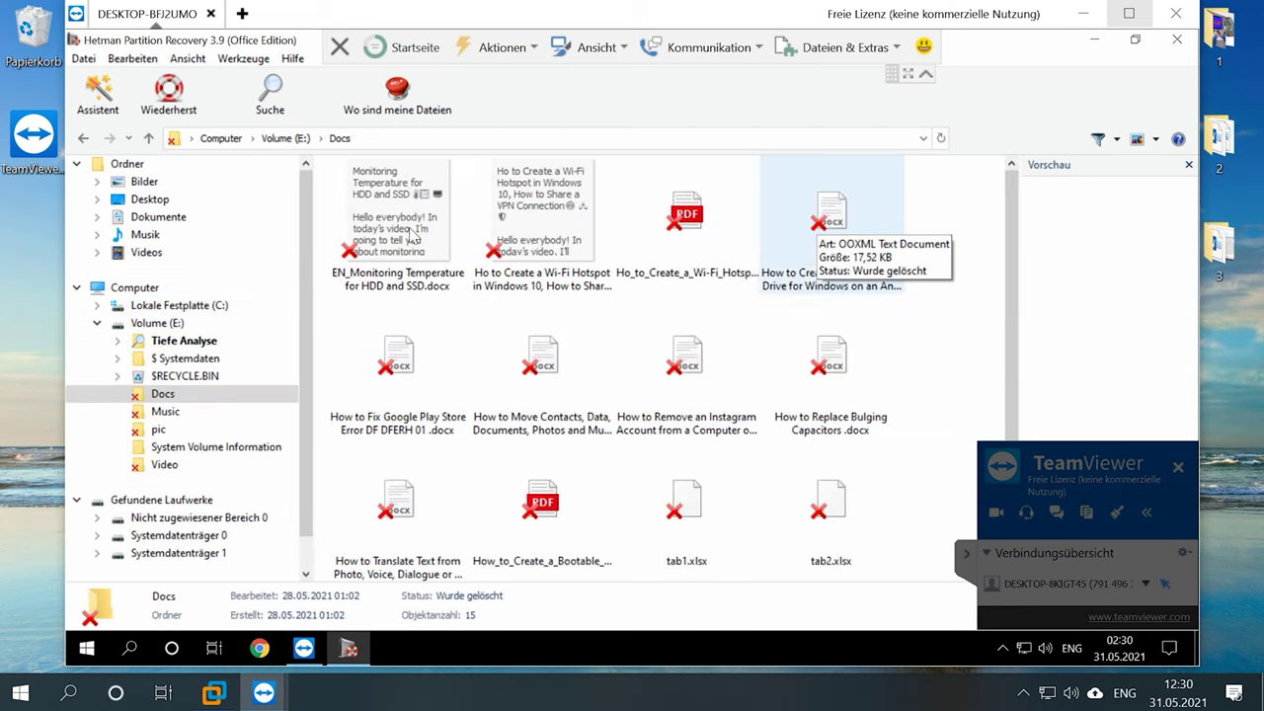
click(401, 351)
scroll(1115, 310, down, 1)
scroll(1115, 310, down, 6)
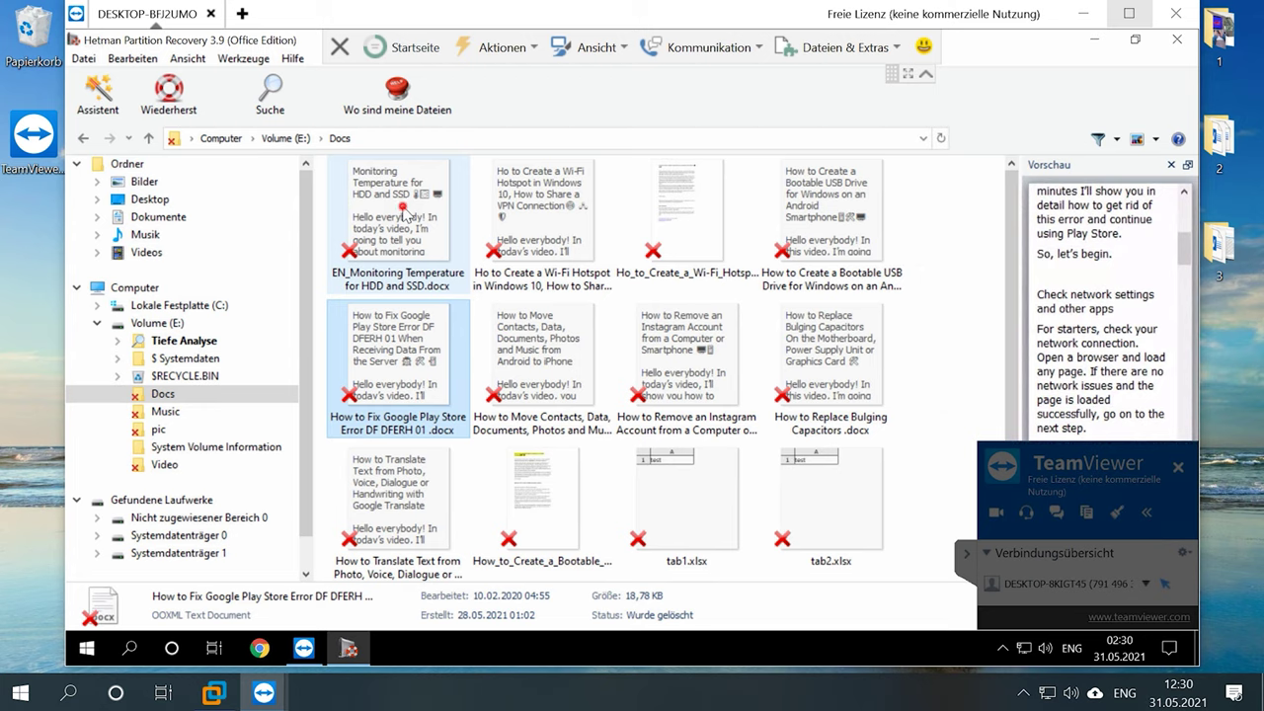
click(402, 208)
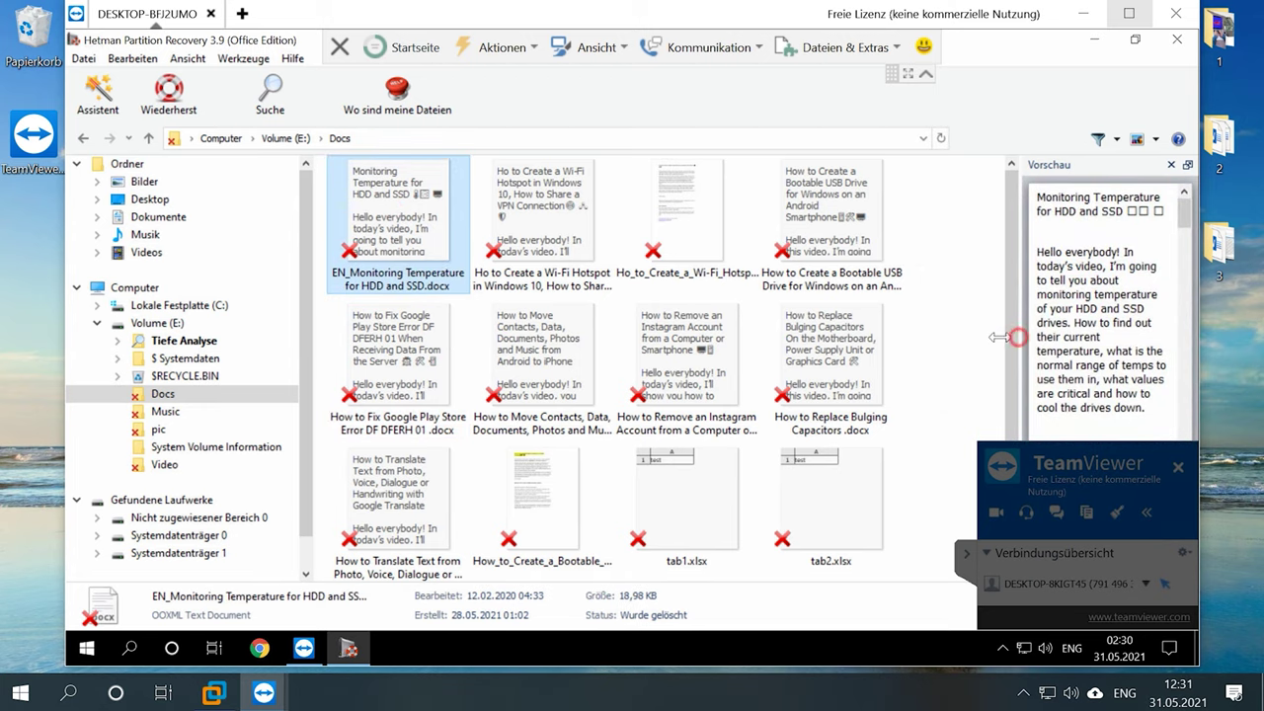
drag(1016, 336, 839, 337)
scroll(893, 332, down, 8)
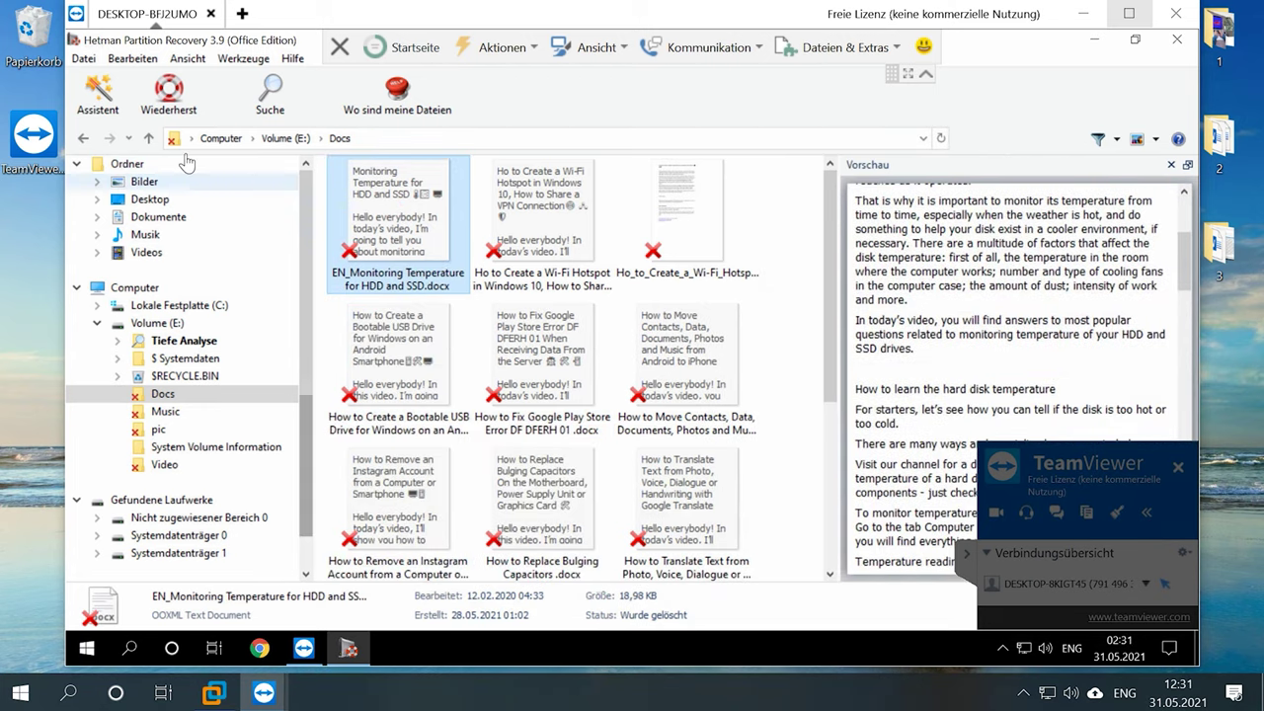
click(149, 138)
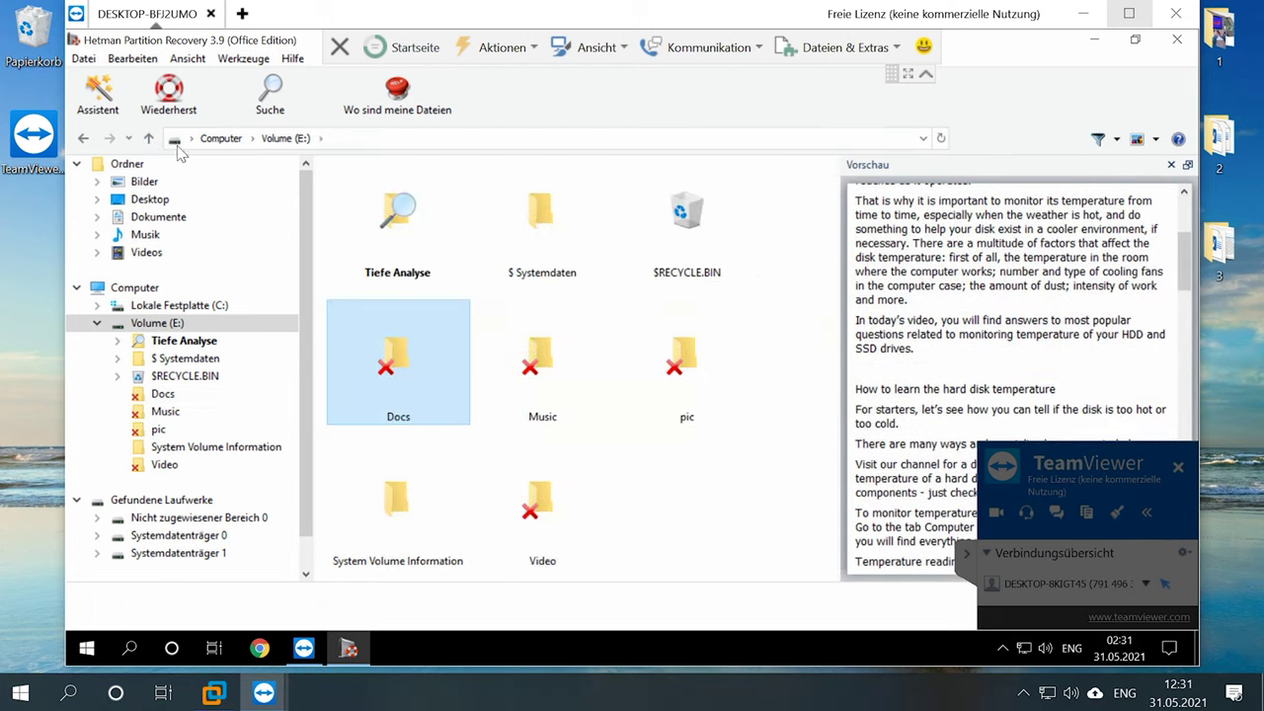
- Preview 5.mp3 in Music and the baukran, hedgehog and st-petersburg pictures in pic
double_click(576, 380)
click(573, 375)
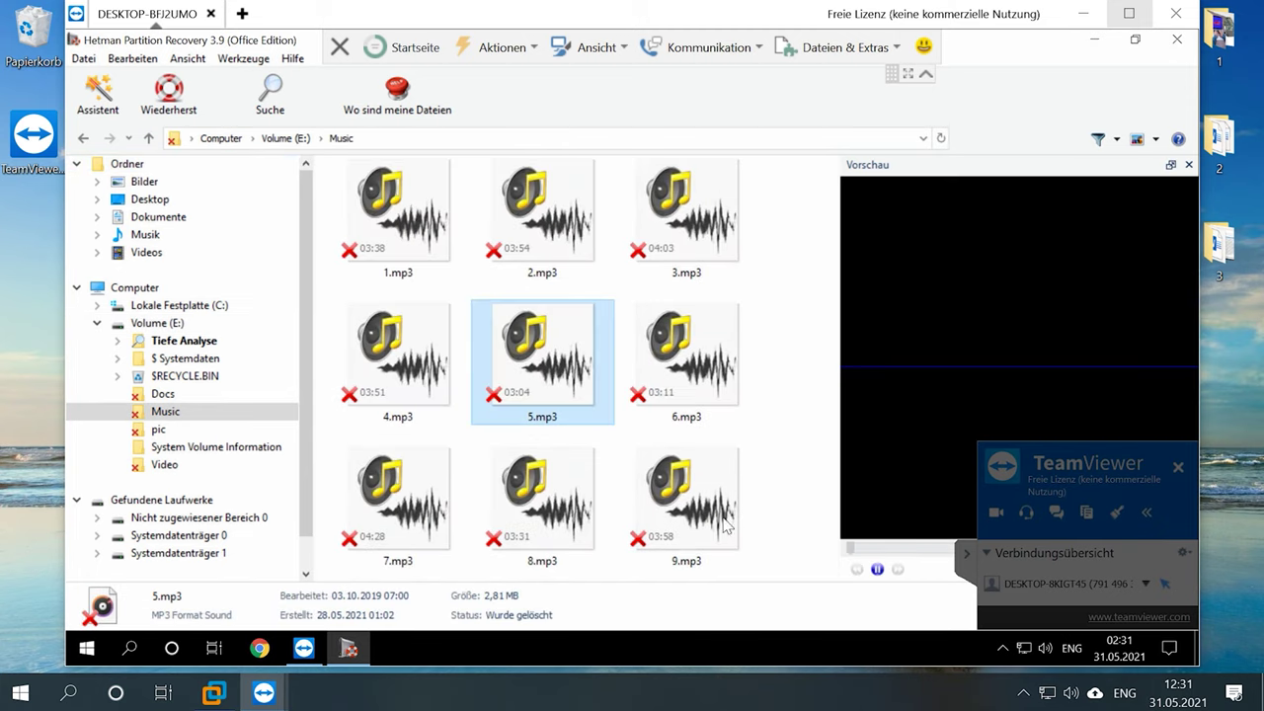
click(148, 138)
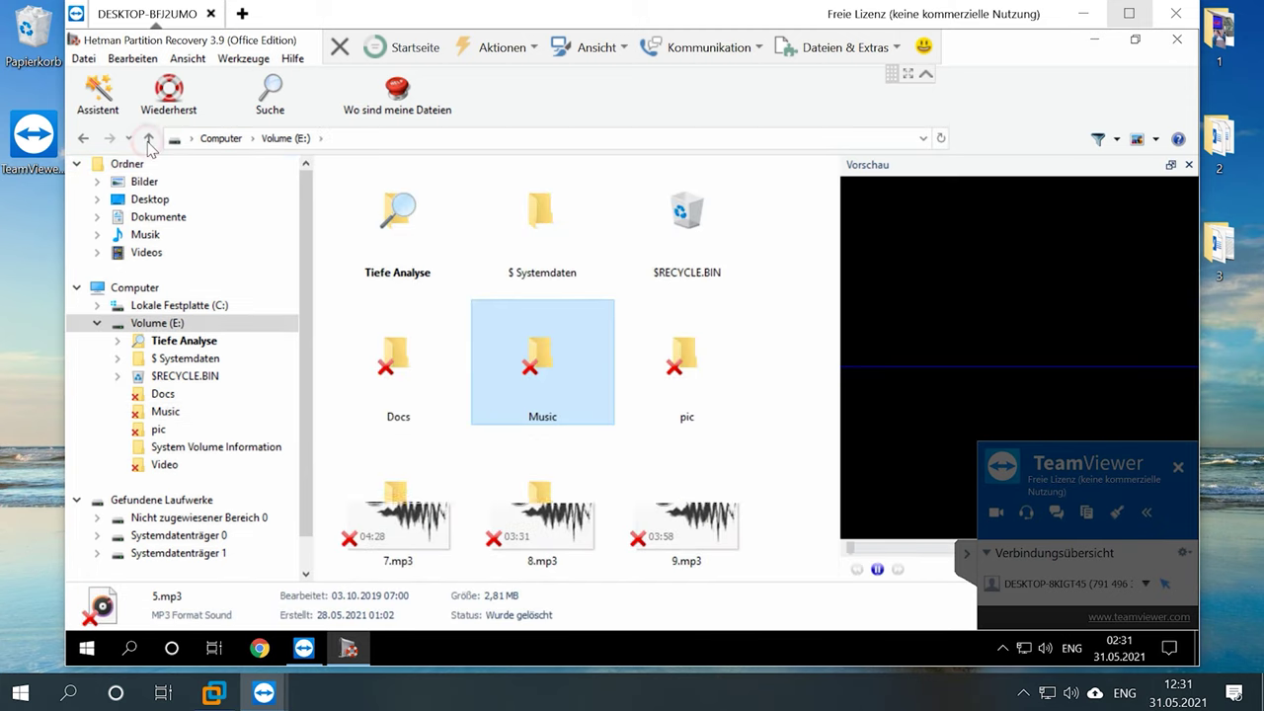
click(688, 380)
double_click(688, 380)
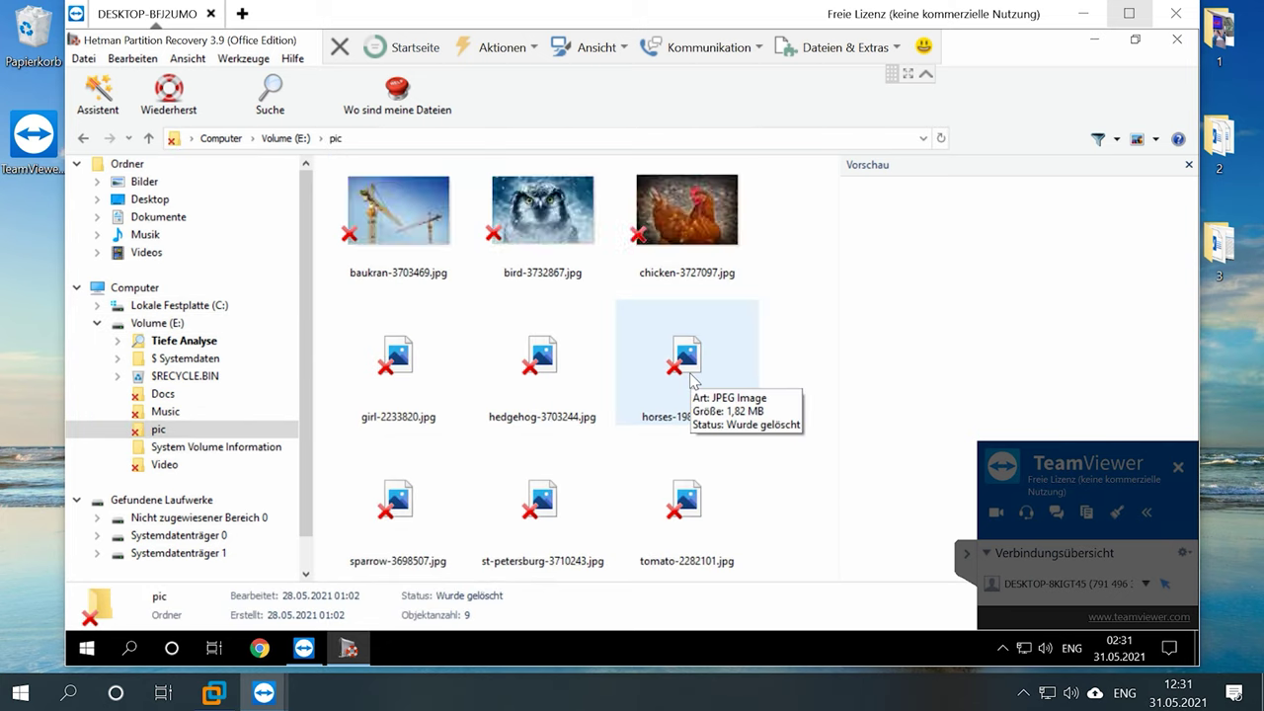
click(423, 225)
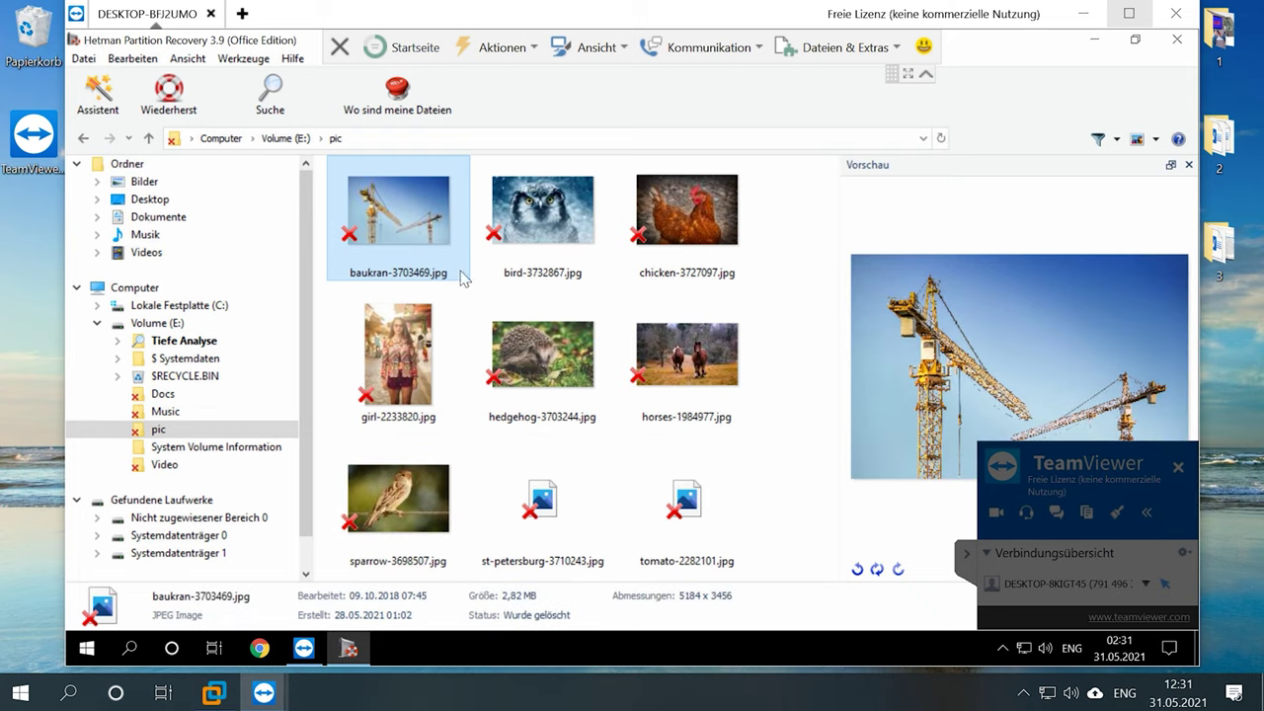
click(526, 365)
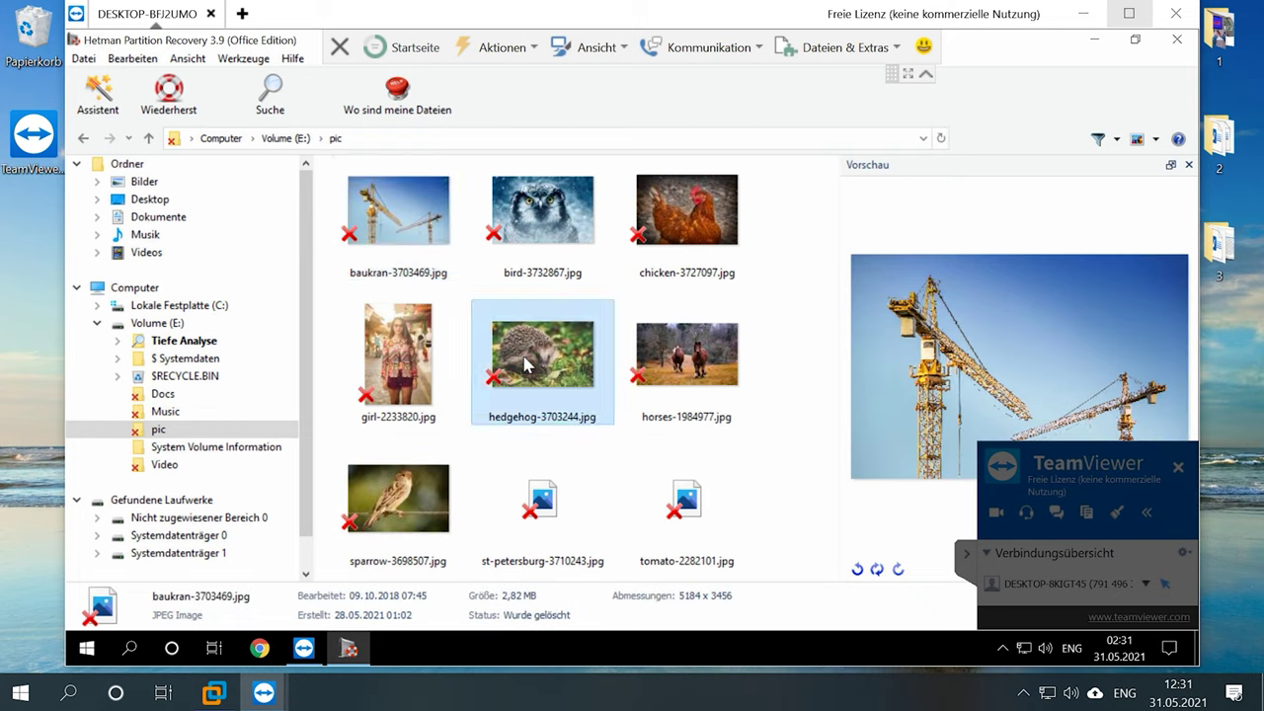
click(568, 515)
key(BackSpace)
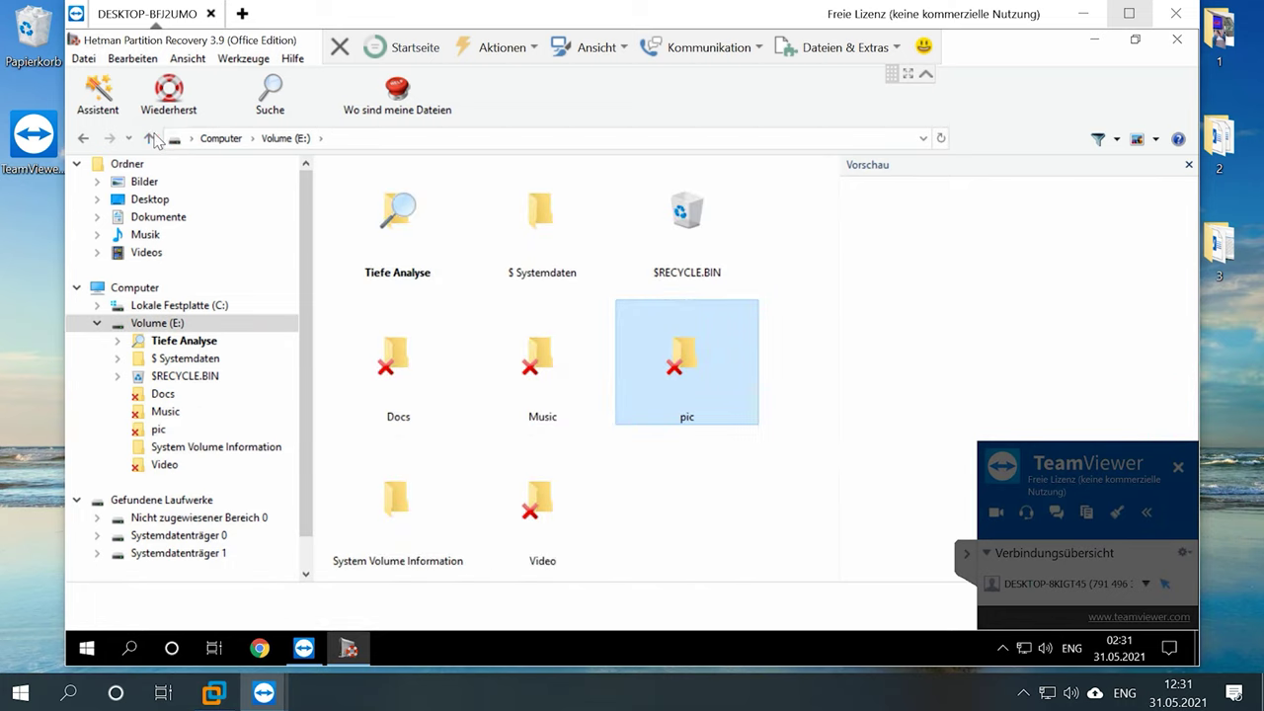
- Preview Car - 2165.mp4 in Video, then select the pic and Video folders together
double_click(524, 520)
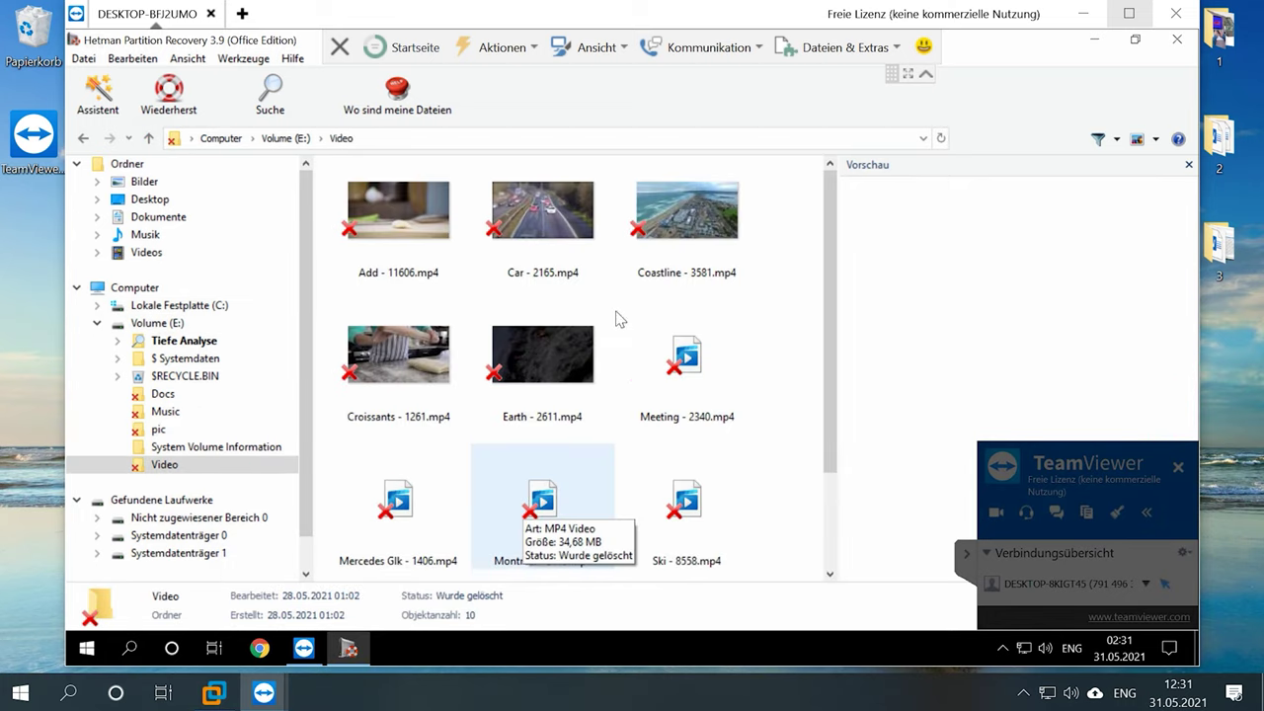
click(541, 219)
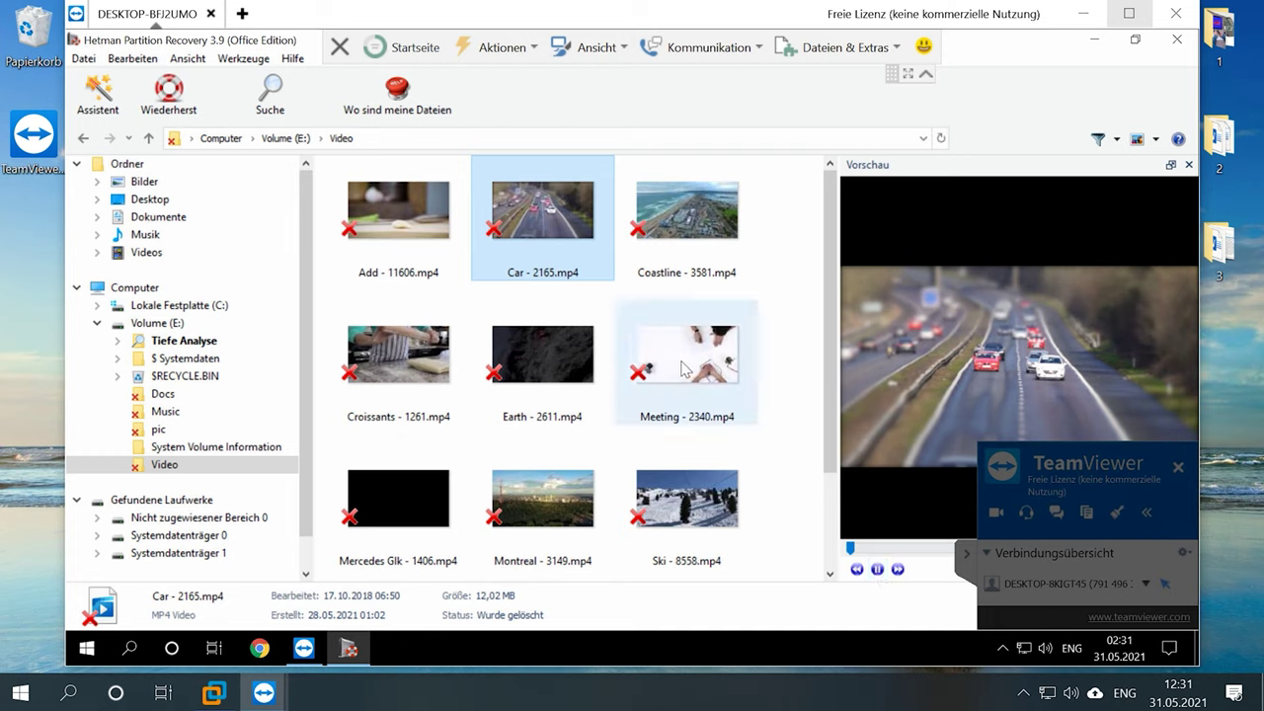
click(148, 139)
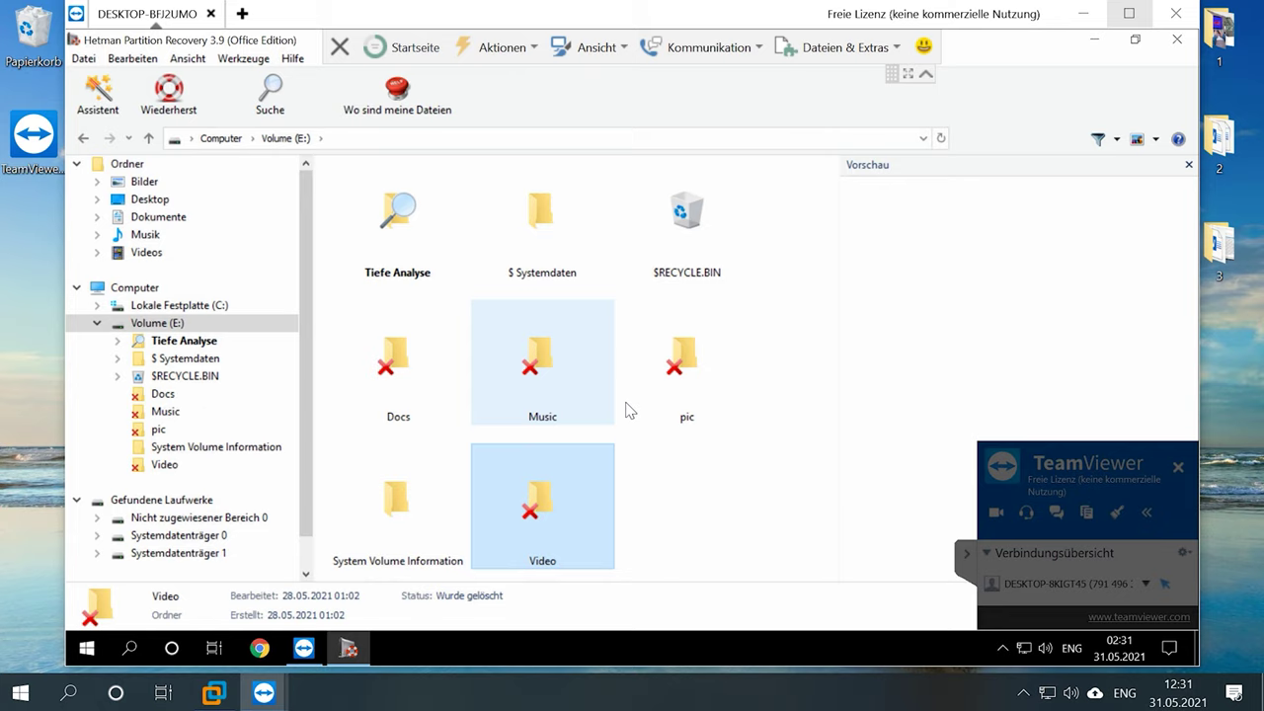
click(691, 361)
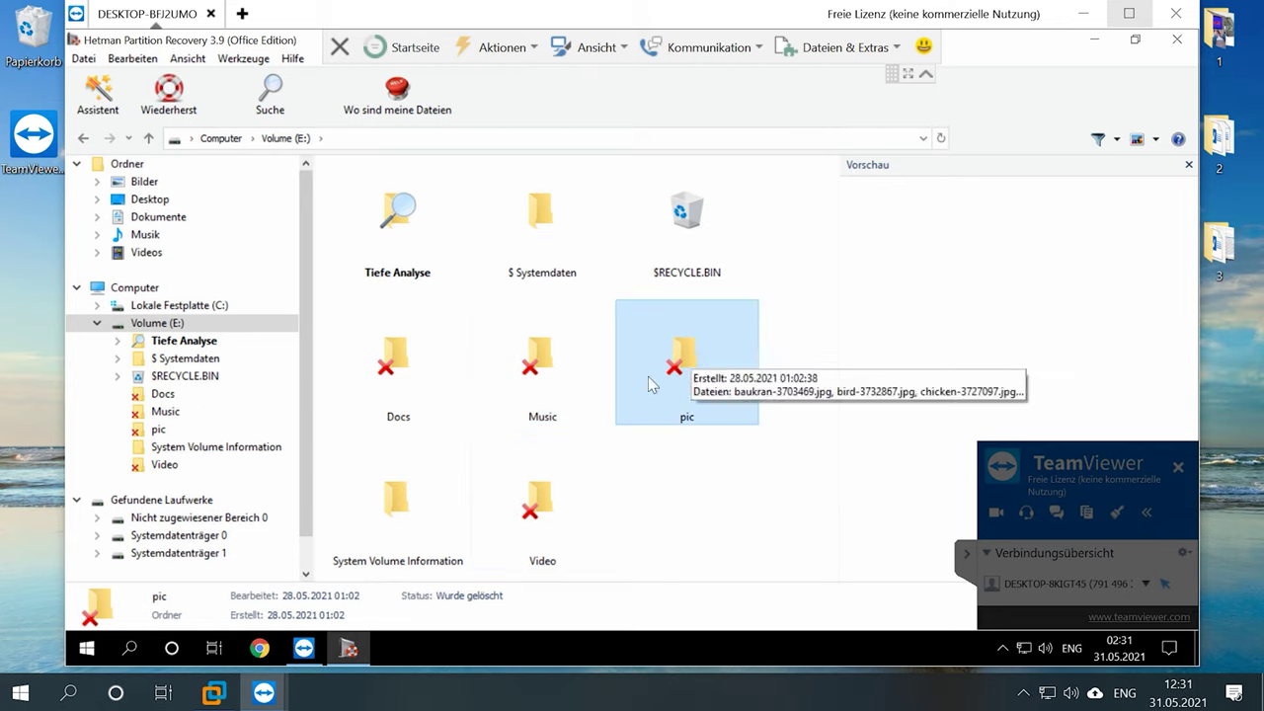
ctrl+click(595, 492)
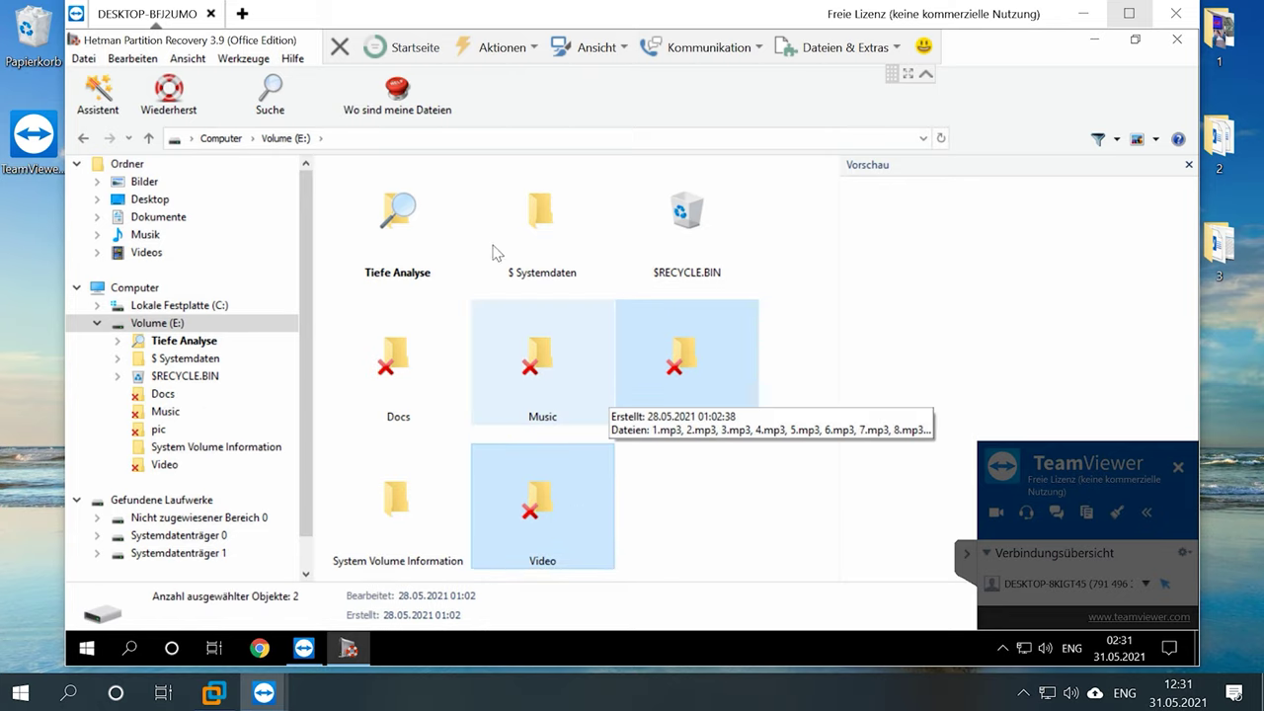
- Recover the selected pic and Video folders to the Desktop and close the finished wizard
click(179, 109)
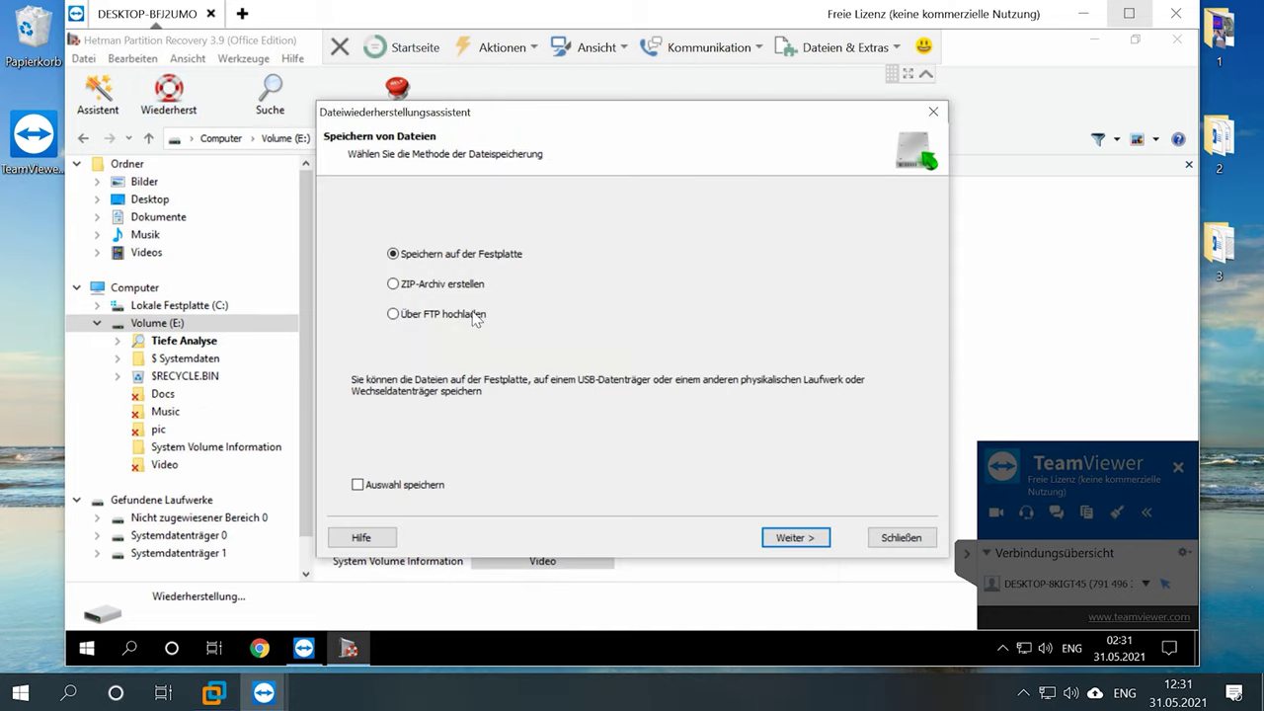
click(795, 537)
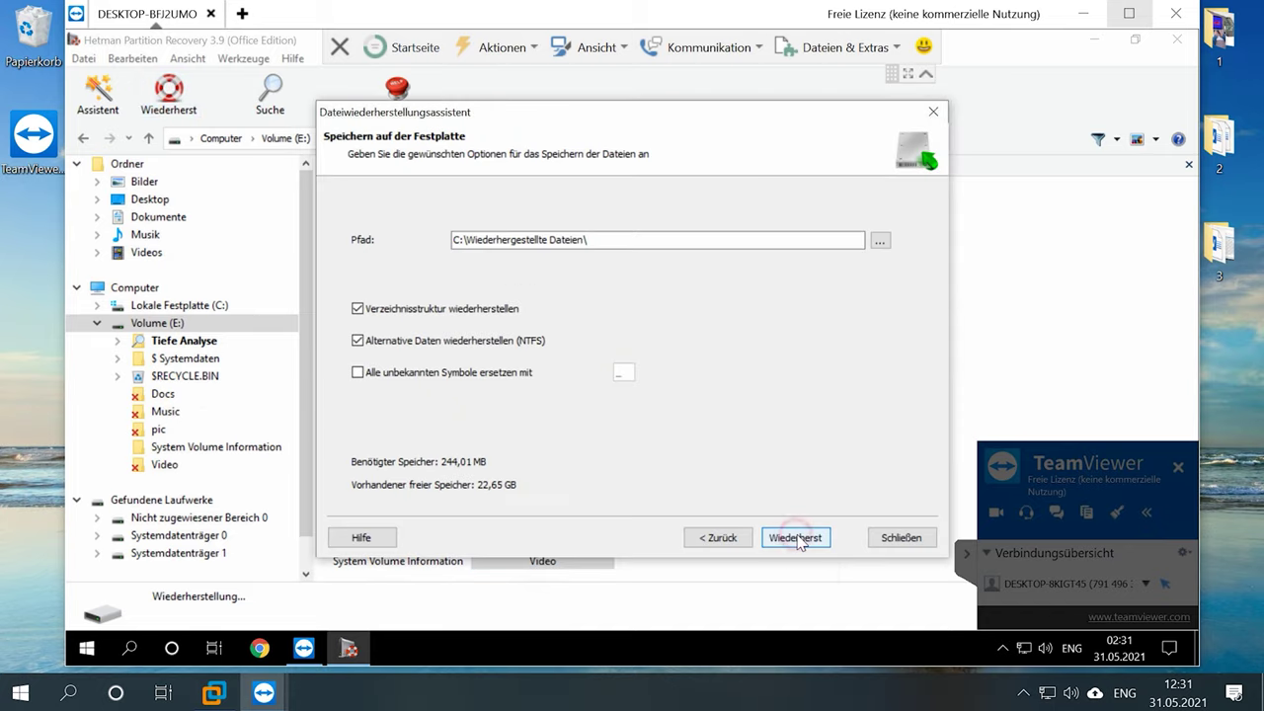
click(882, 240)
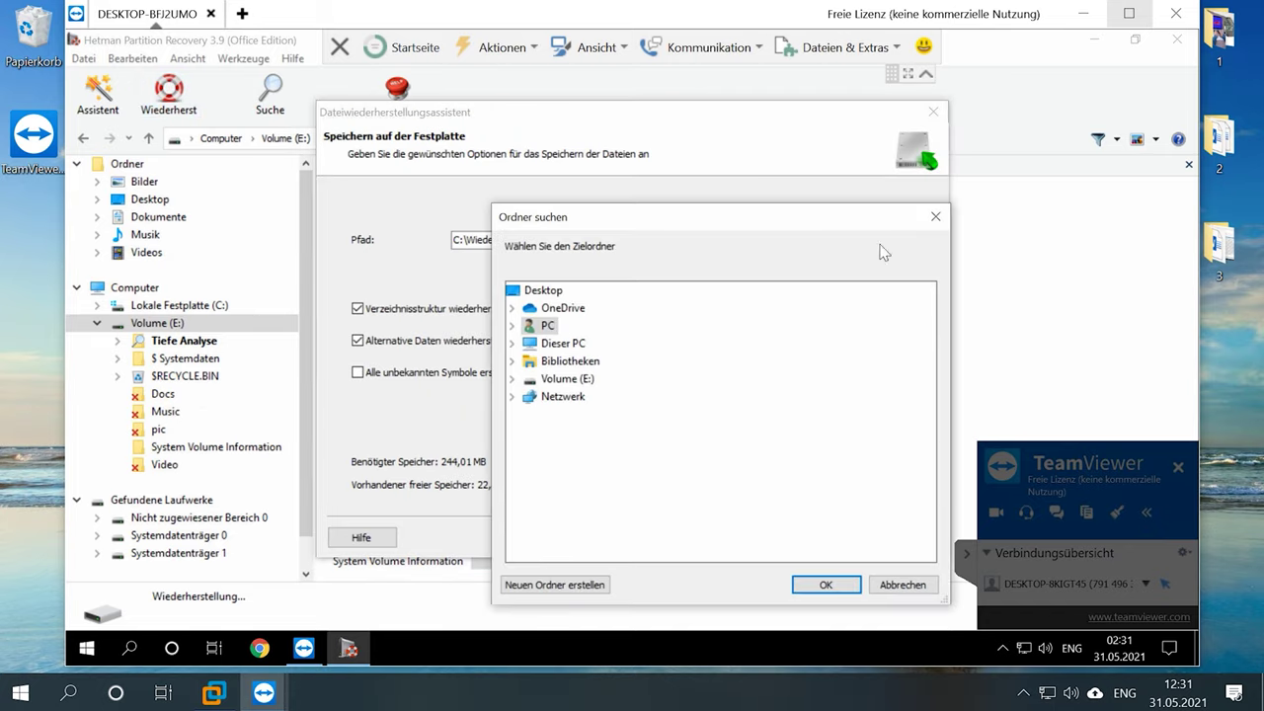
click(515, 289)
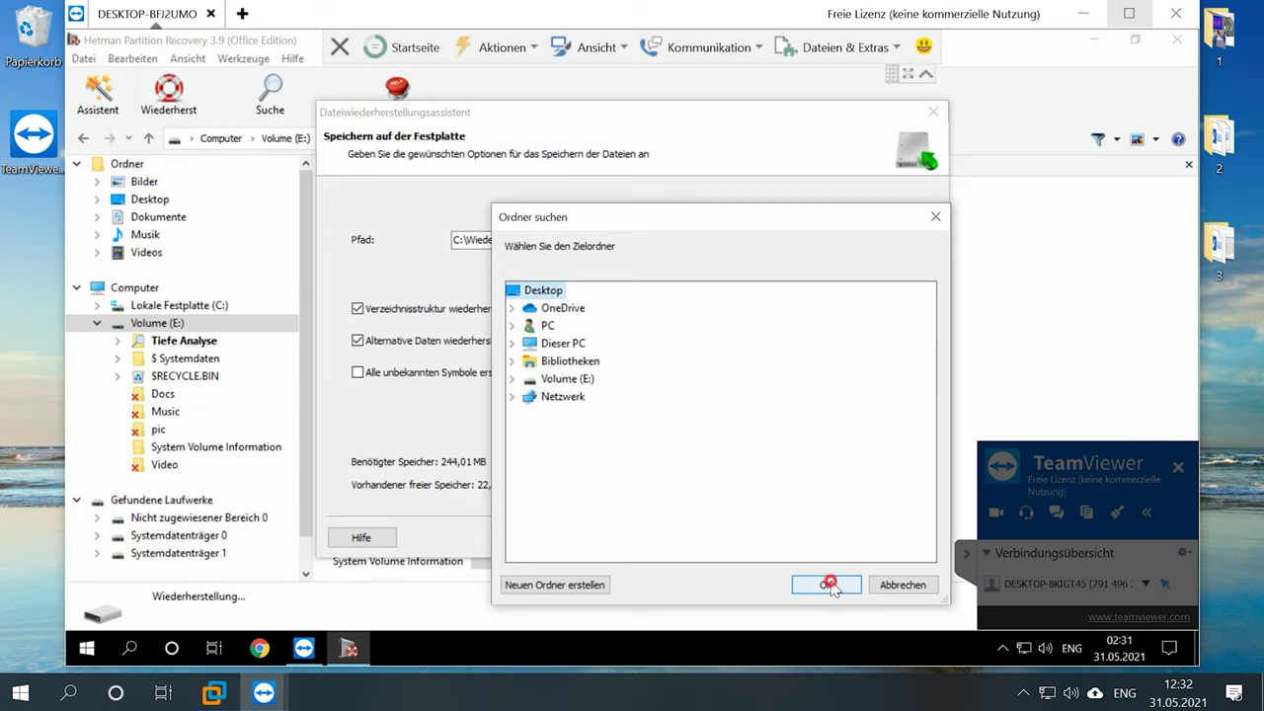
click(828, 585)
click(798, 538)
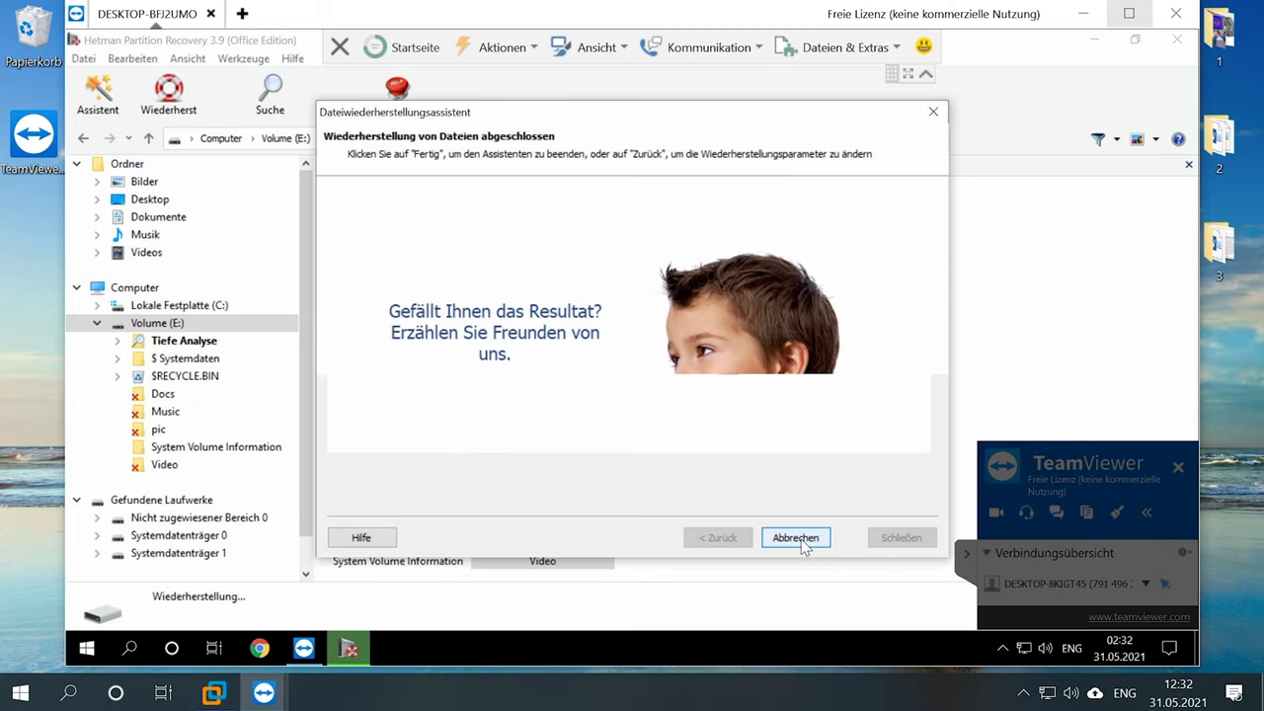
click(809, 538)
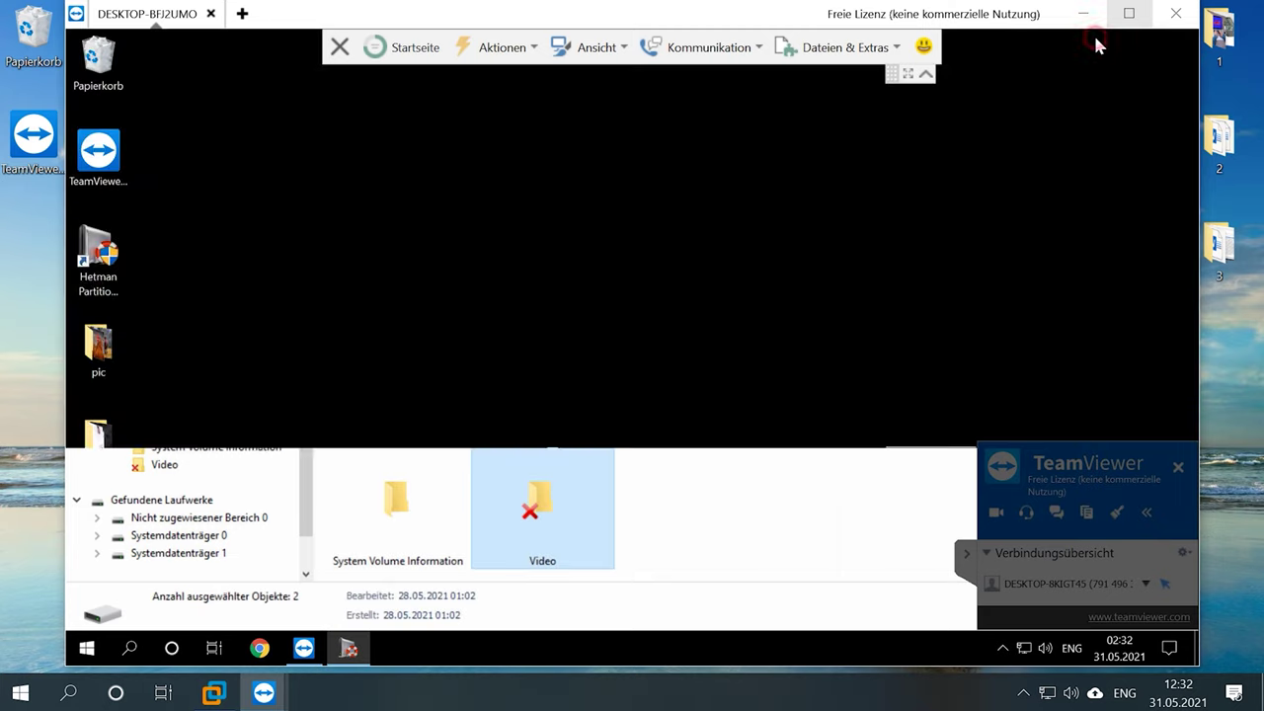
click(1094, 40)
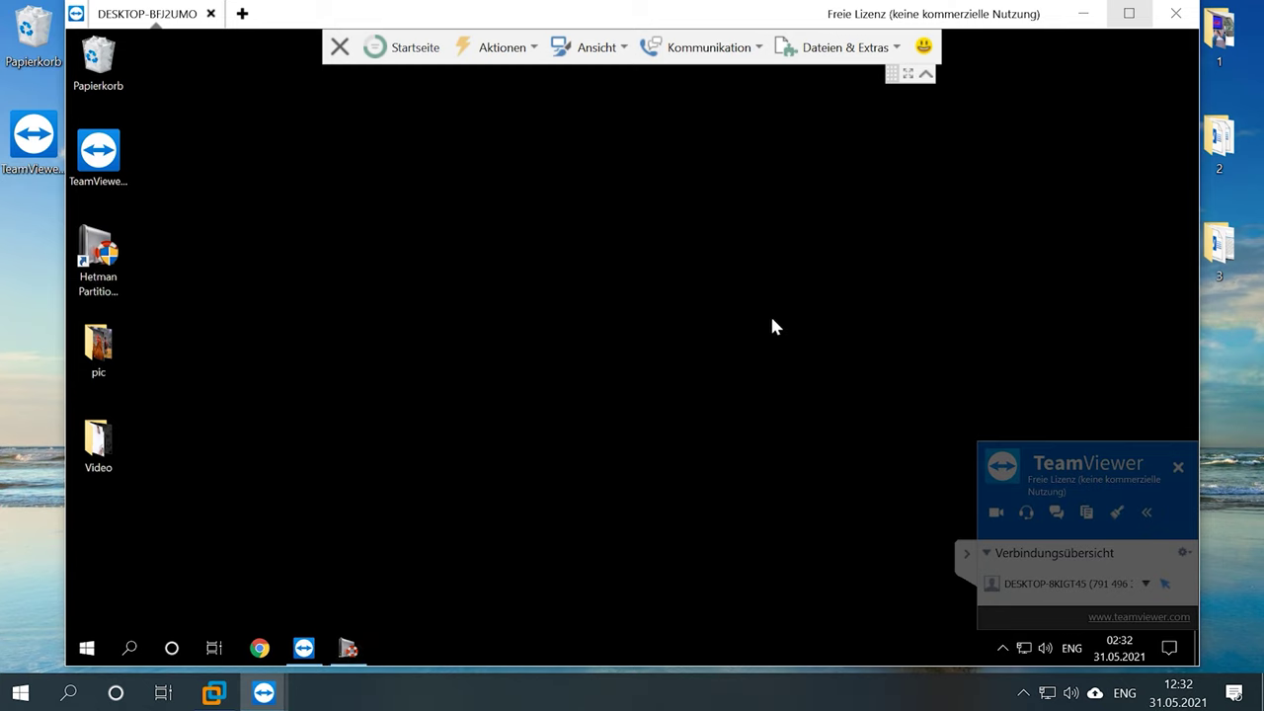
- Inspect the recovered pic images and Video clips on the desktop, then return to Hetman's drive list
double_click(103, 337)
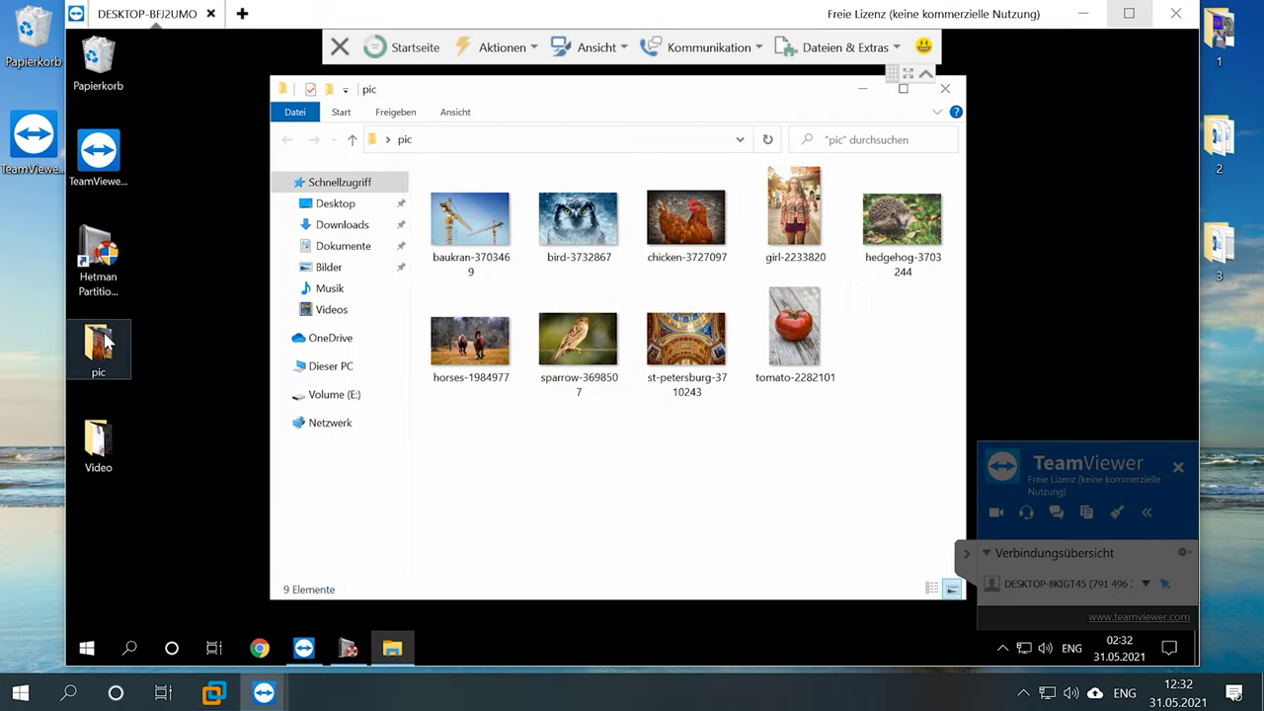
double_click(99, 440)
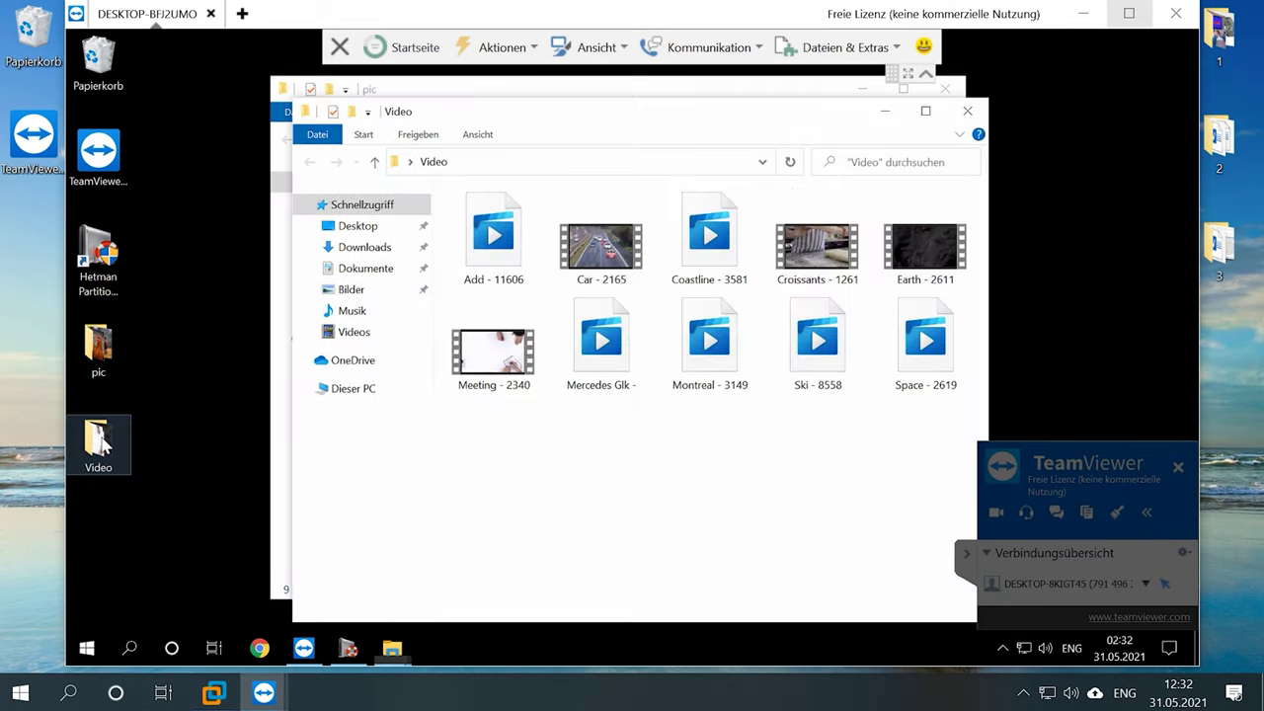
drag(649, 118, 781, 265)
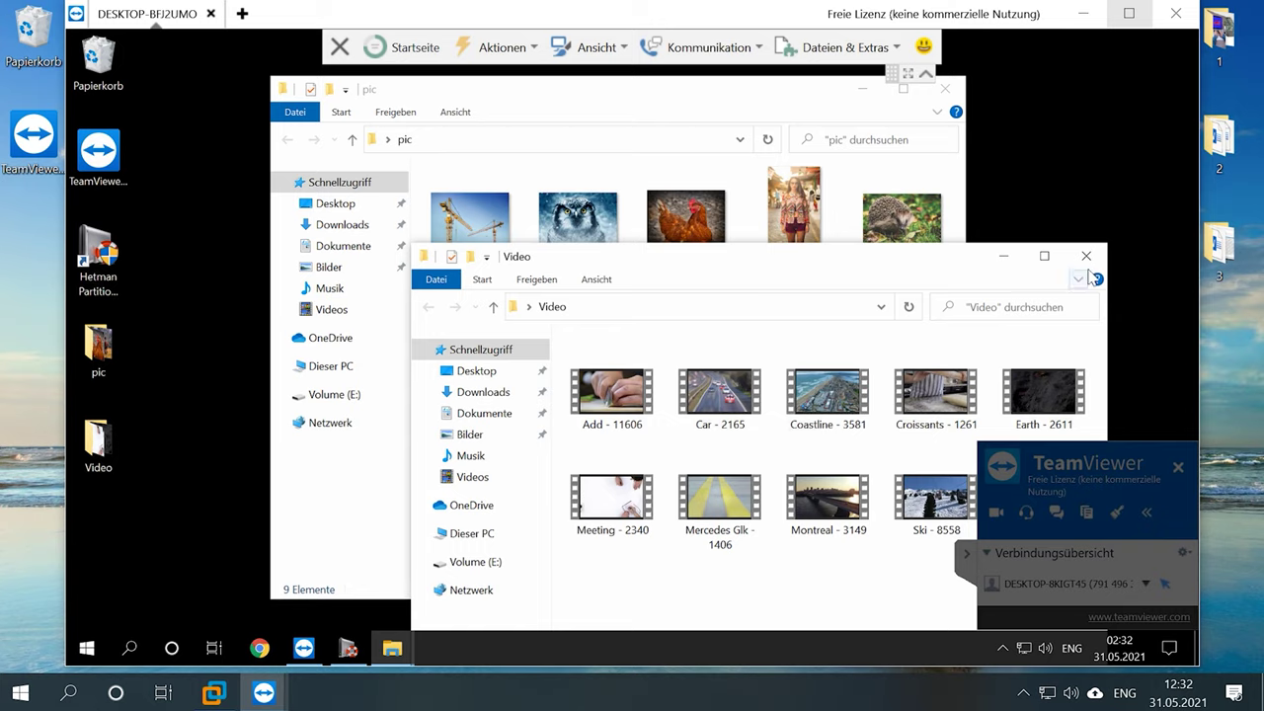
click(1086, 256)
click(944, 89)
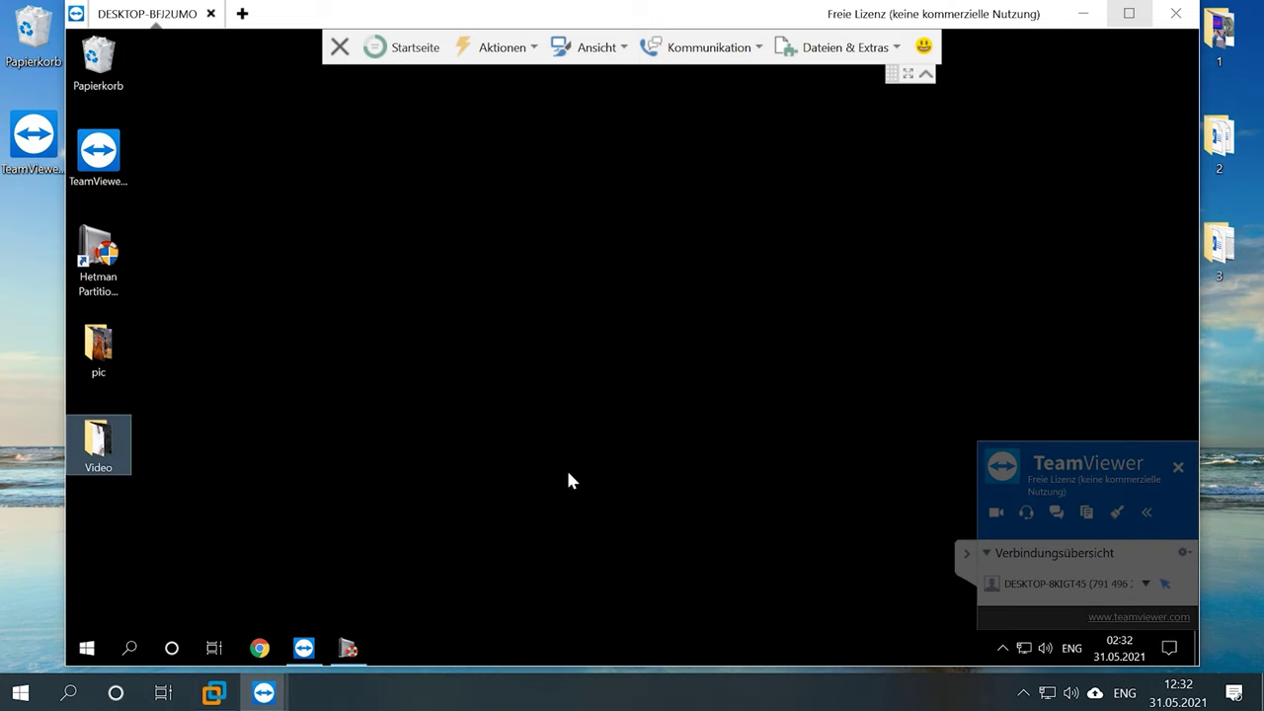
click(349, 647)
click(129, 287)
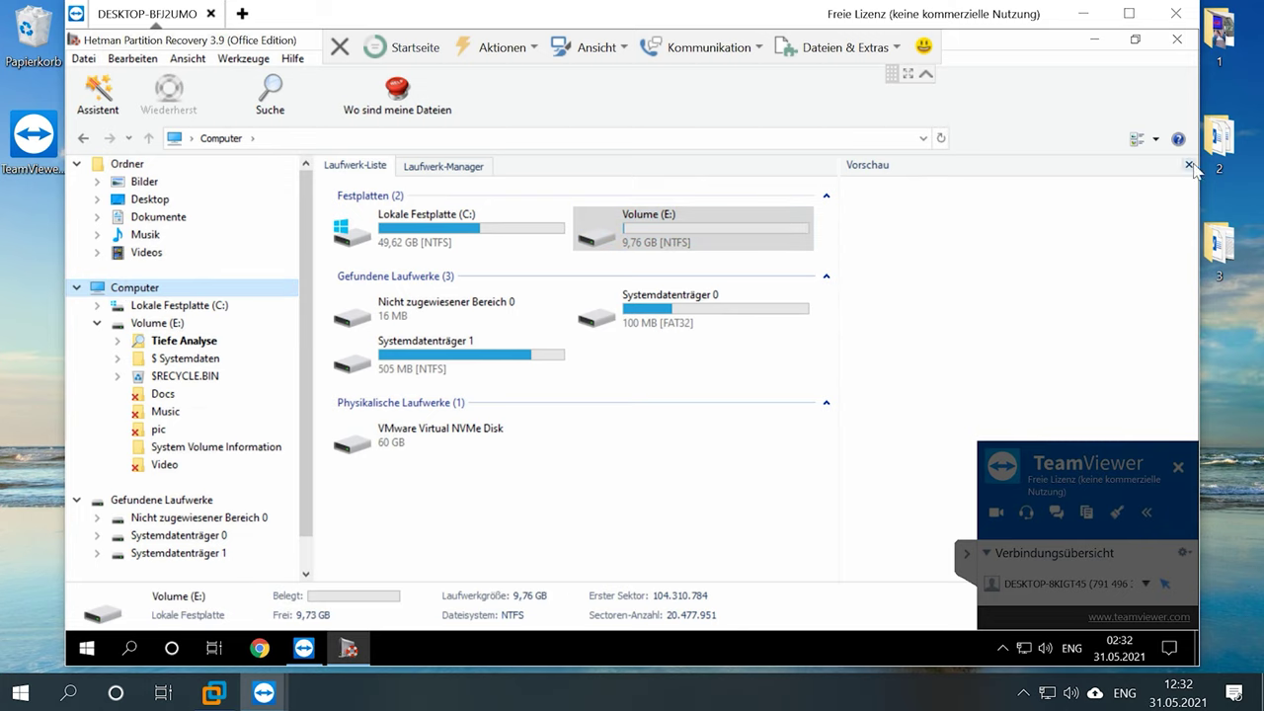
- Save a disk image of Volume (E:) as Volume (E).dsk on the Desktop via Laufwerk speichern
click(1188, 165)
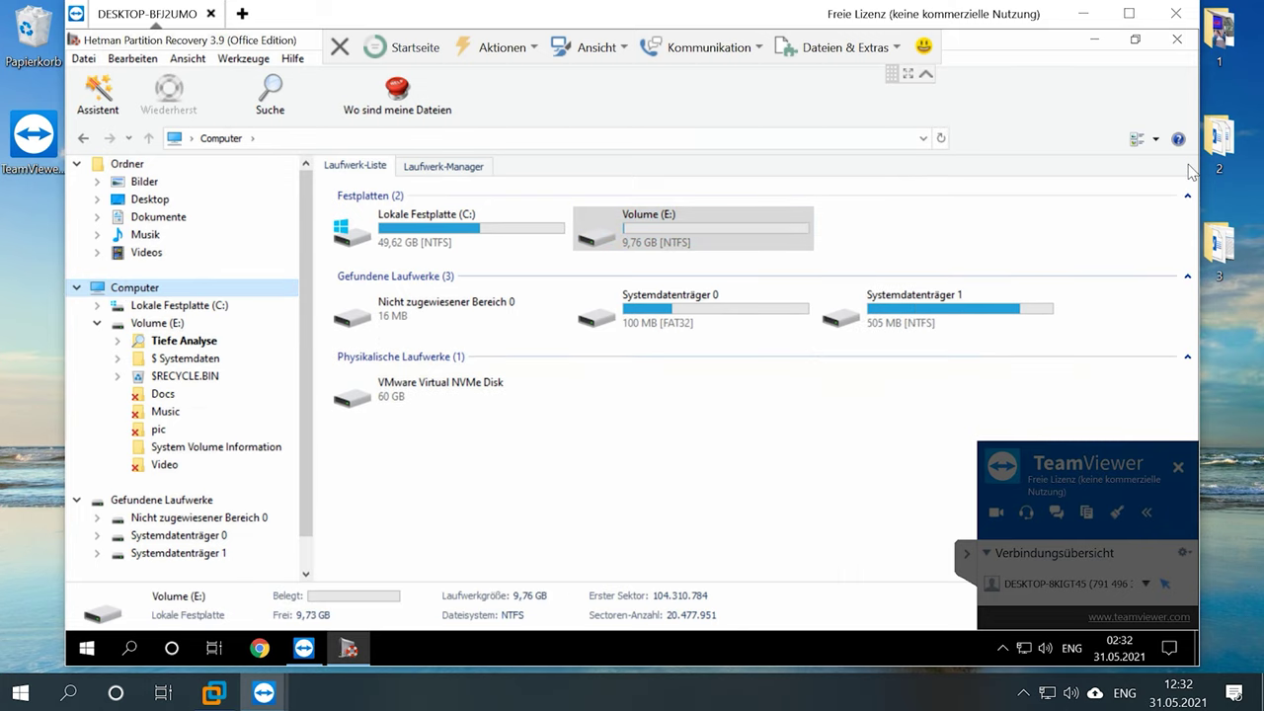
click(656, 225)
click(235, 59)
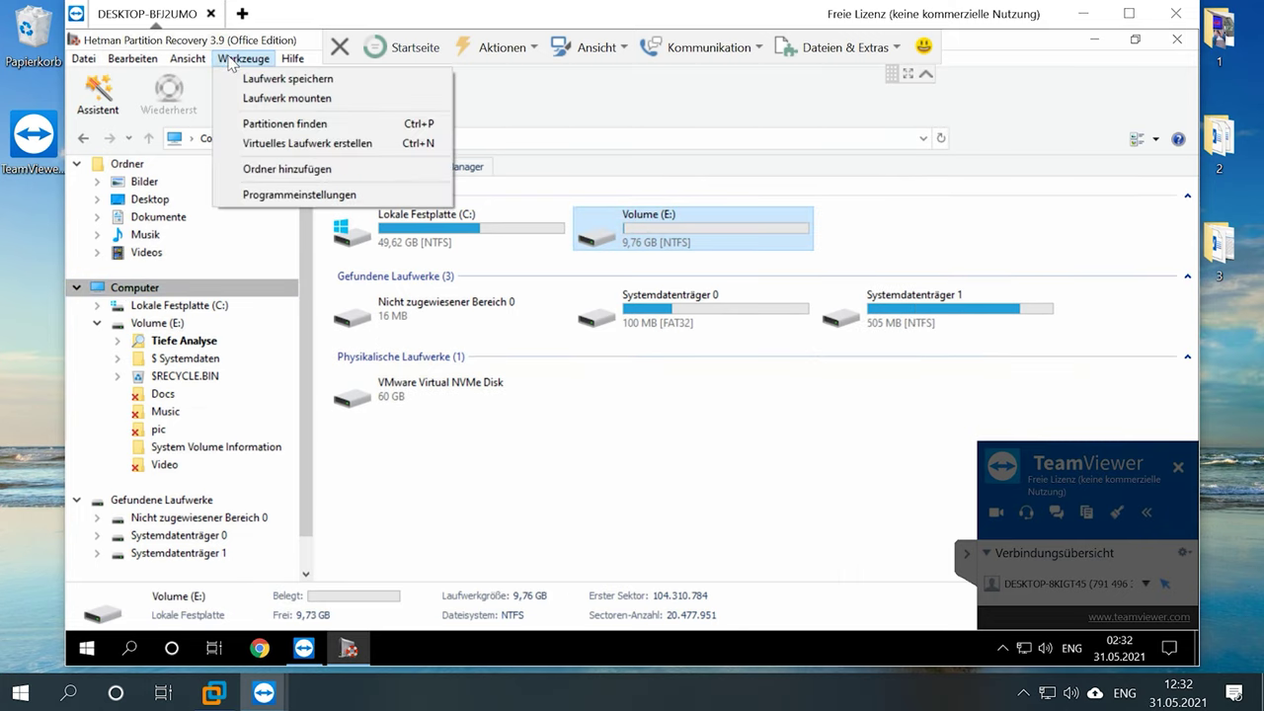
click(344, 79)
click(763, 174)
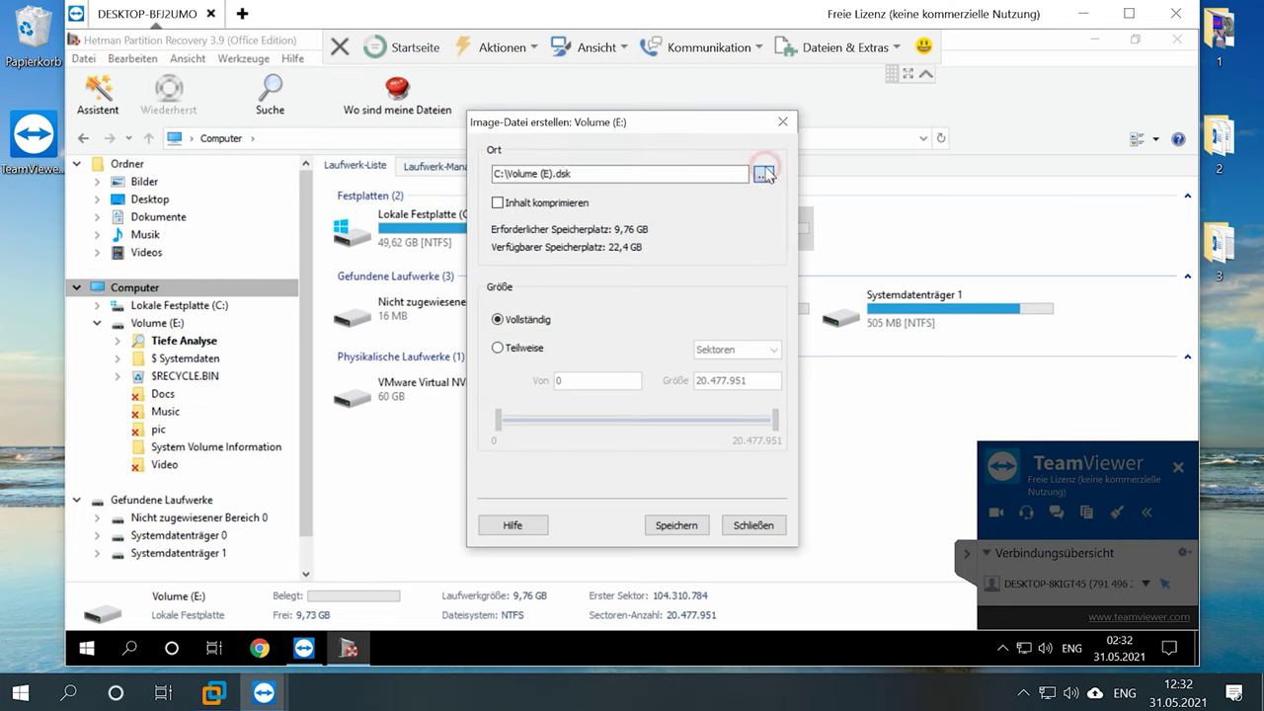
click(483, 465)
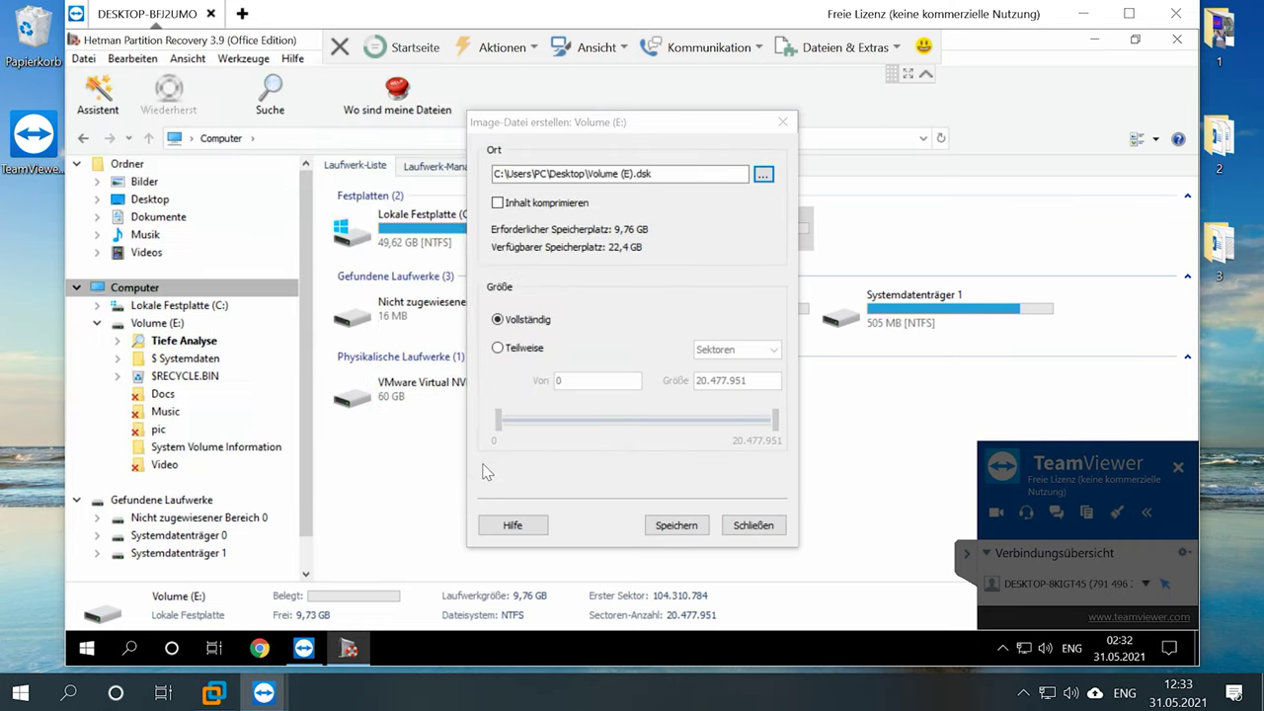
click(673, 526)
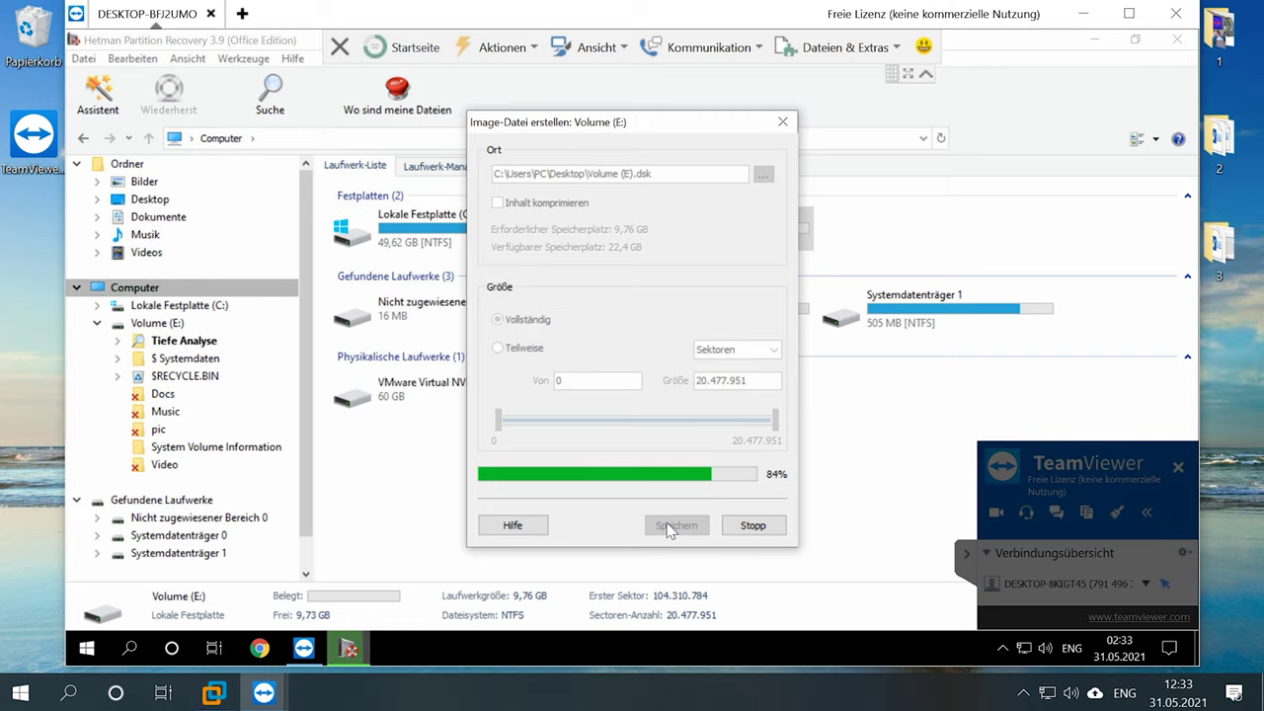
click(755, 398)
click(1094, 40)
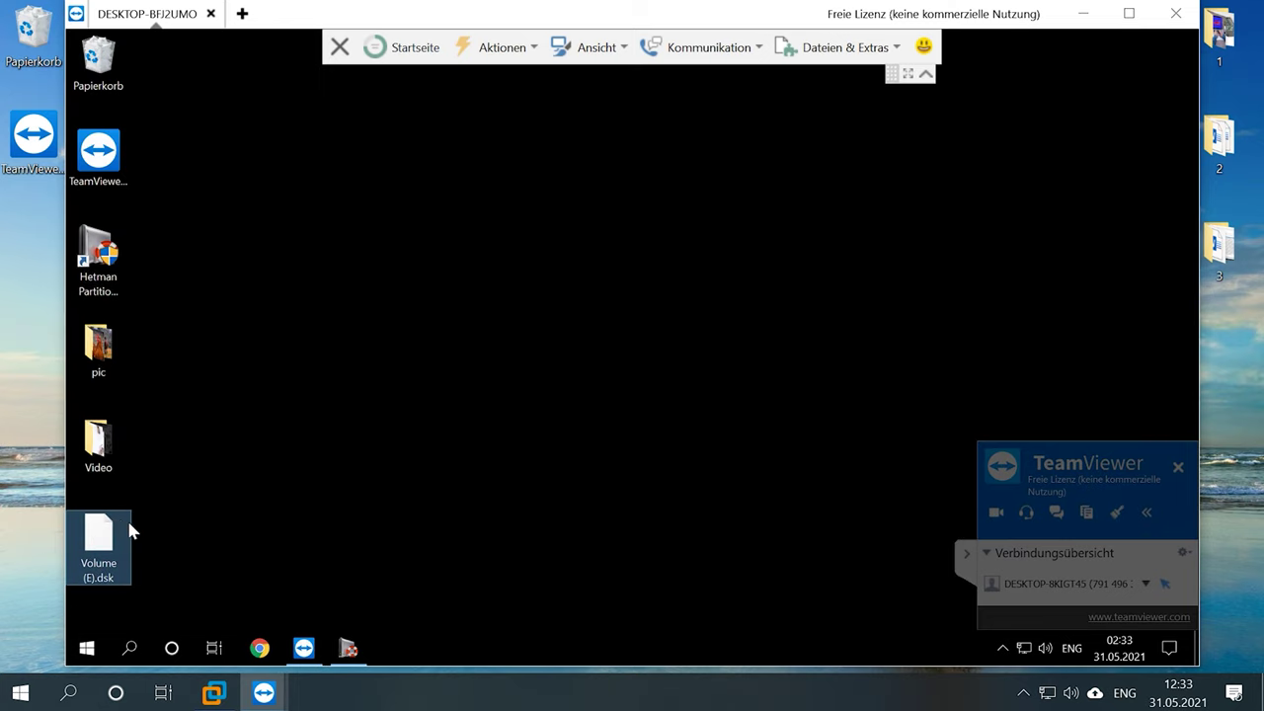
click(347, 648)
- Mount the Volume (E).dsk disk image through Werkzeuge > Laufwerk mounten
click(237, 61)
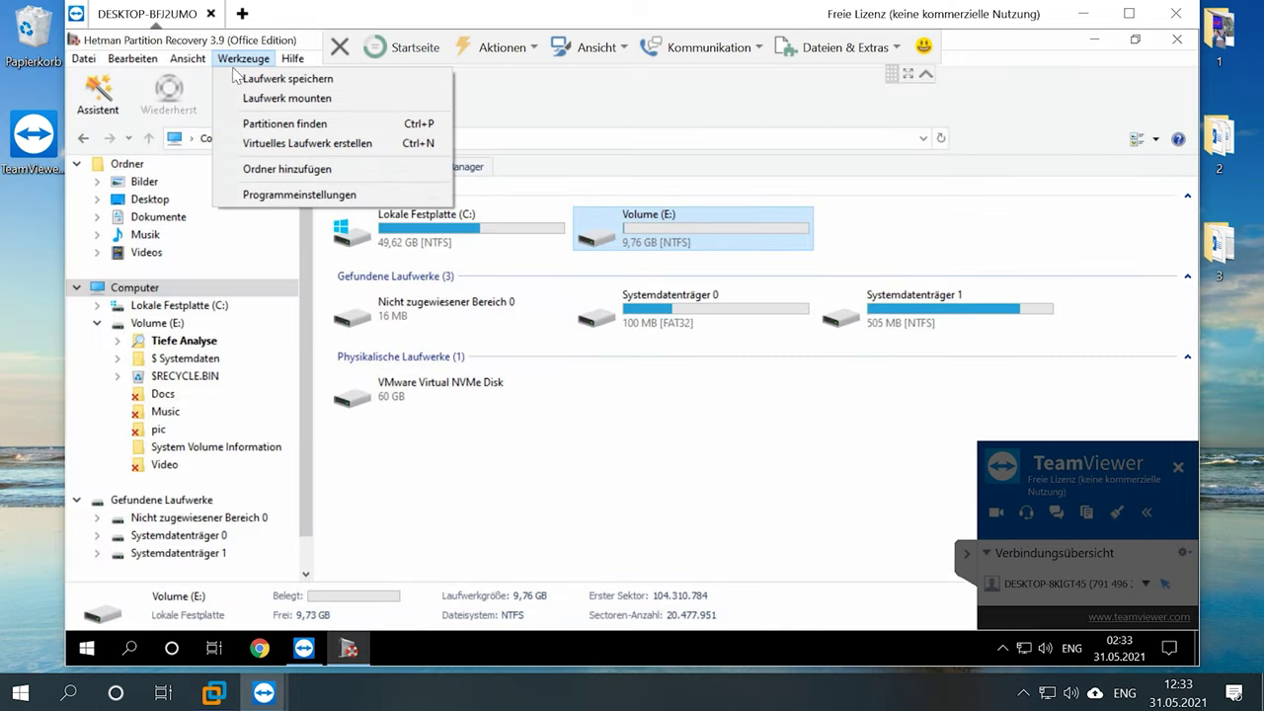
click(322, 98)
click(459, 214)
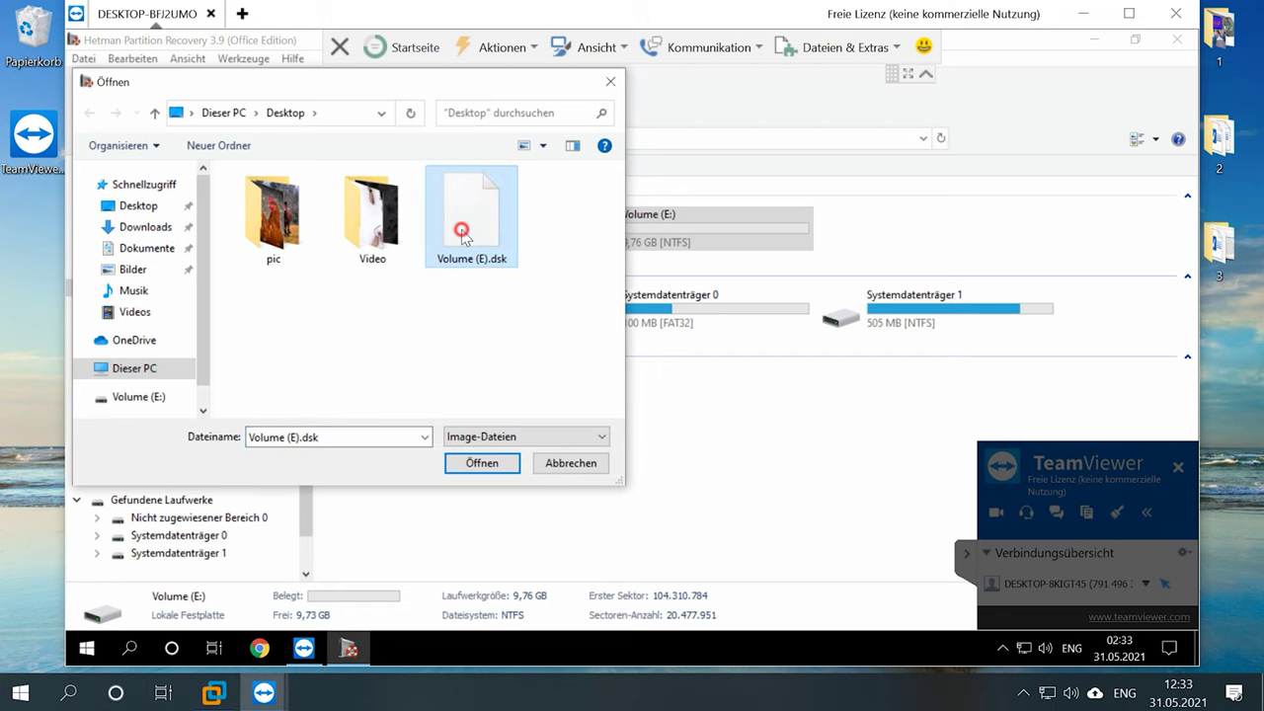
double_click(461, 231)
- Analyse the mounted Volume (E), which finds 12 folders and 67 files
click(400, 465)
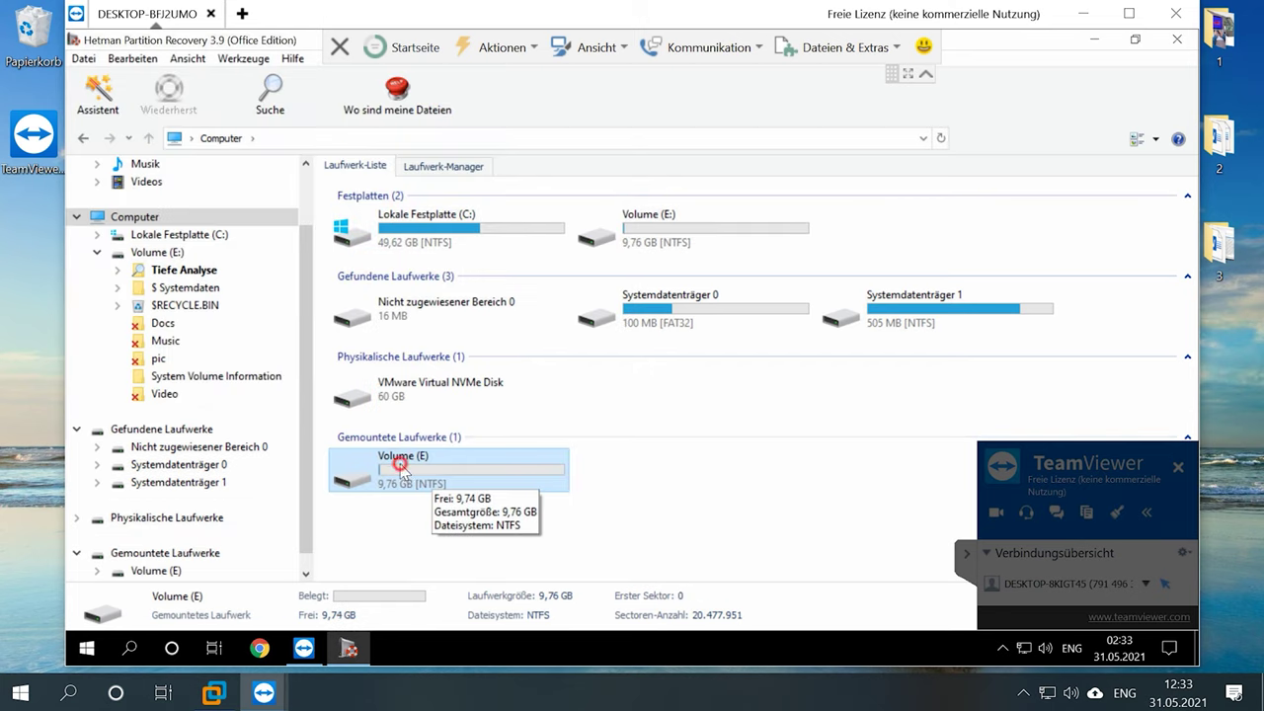
scroll(264, 514, down, 1)
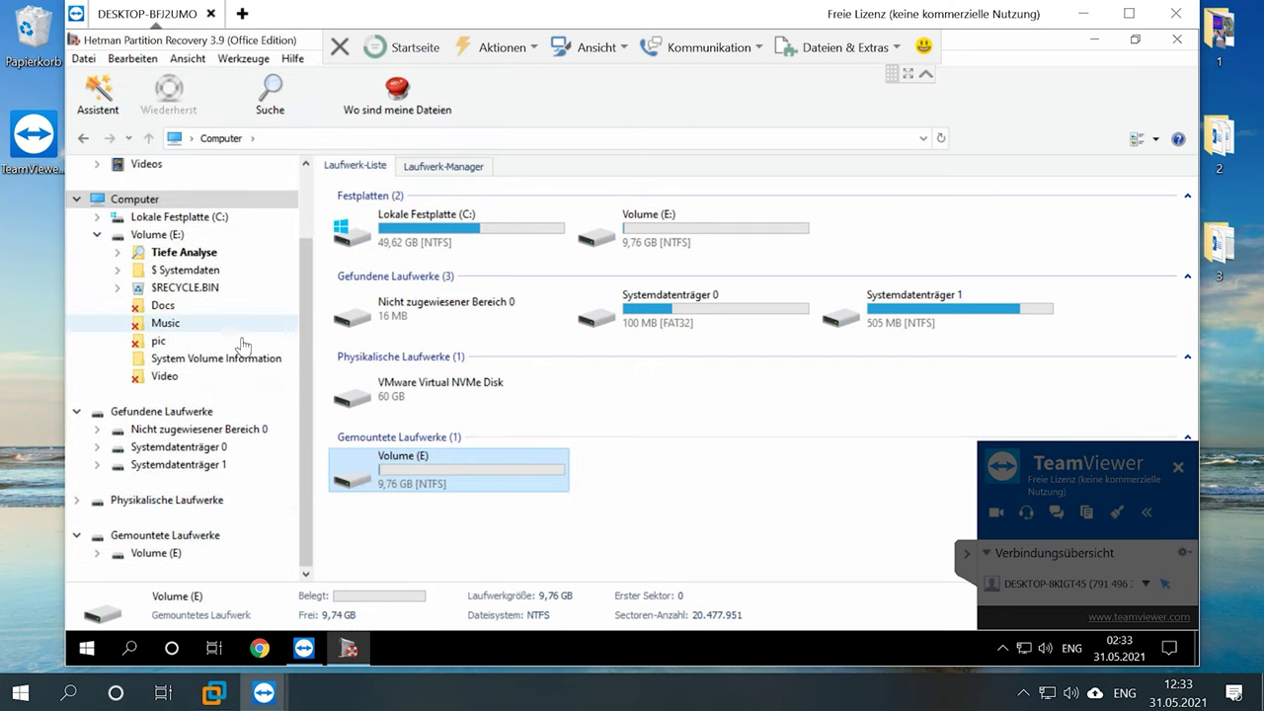
right_click(443, 476)
click(547, 316)
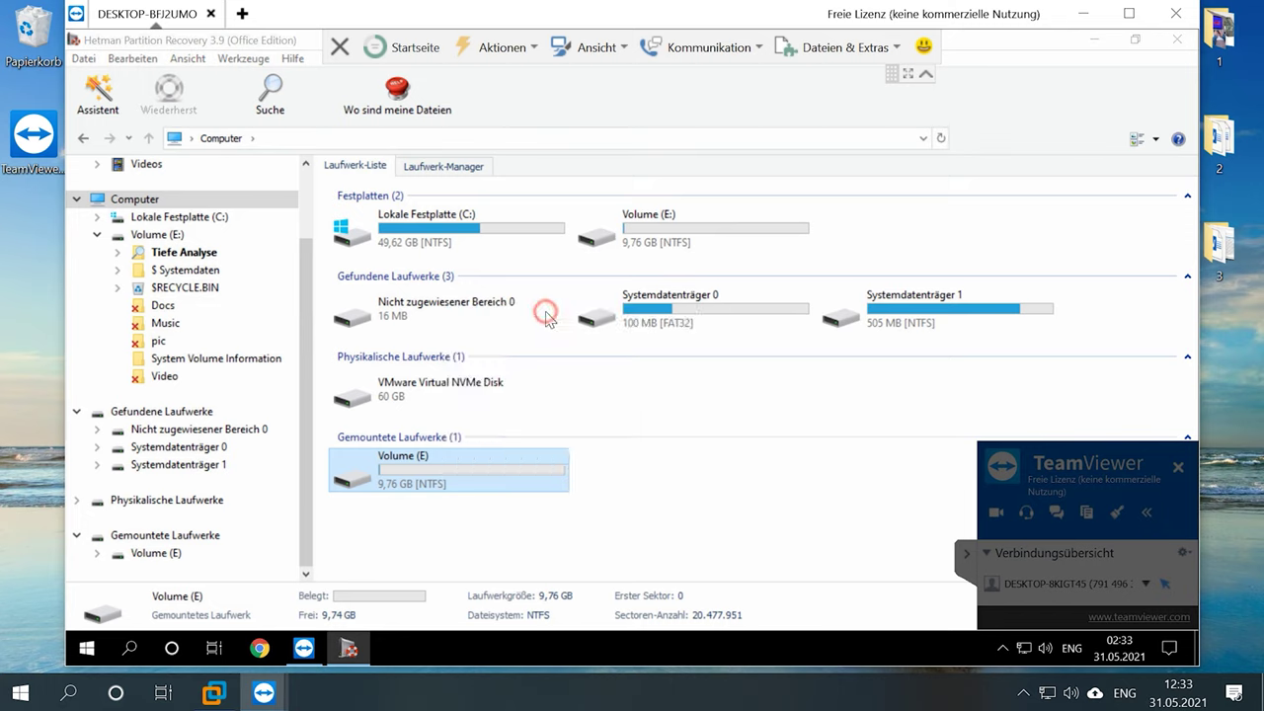
click(782, 539)
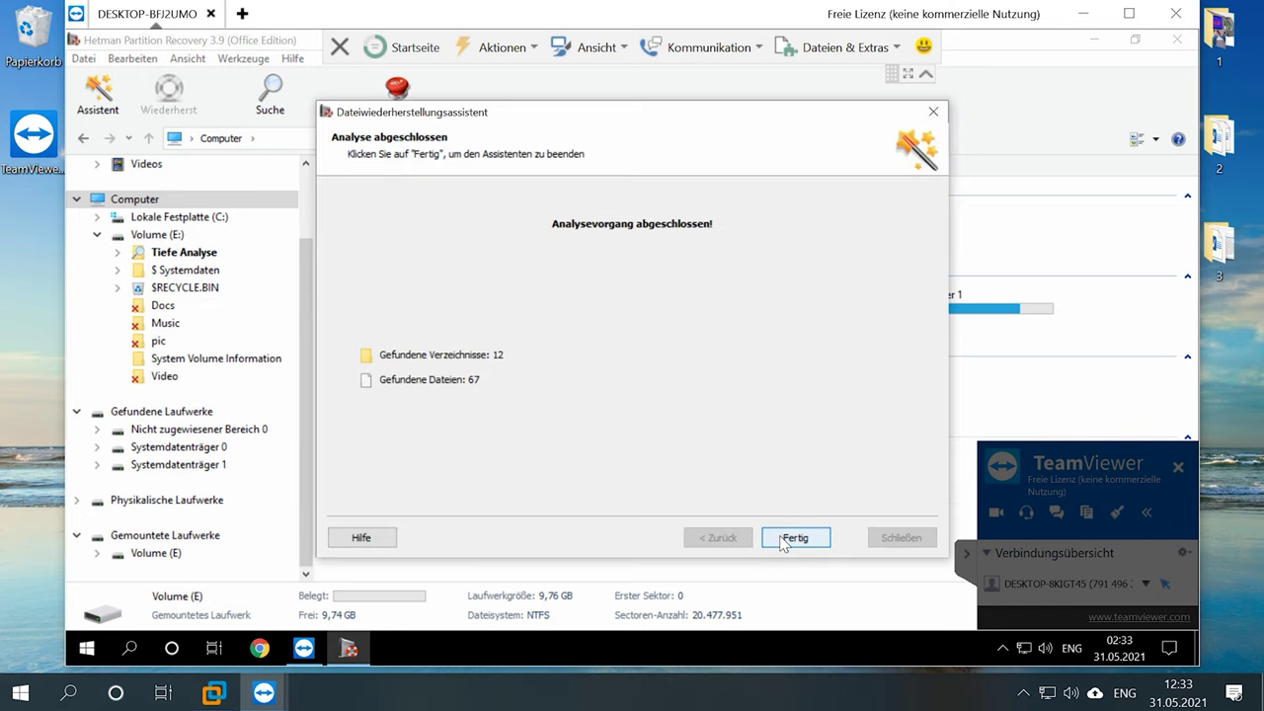
click(780, 541)
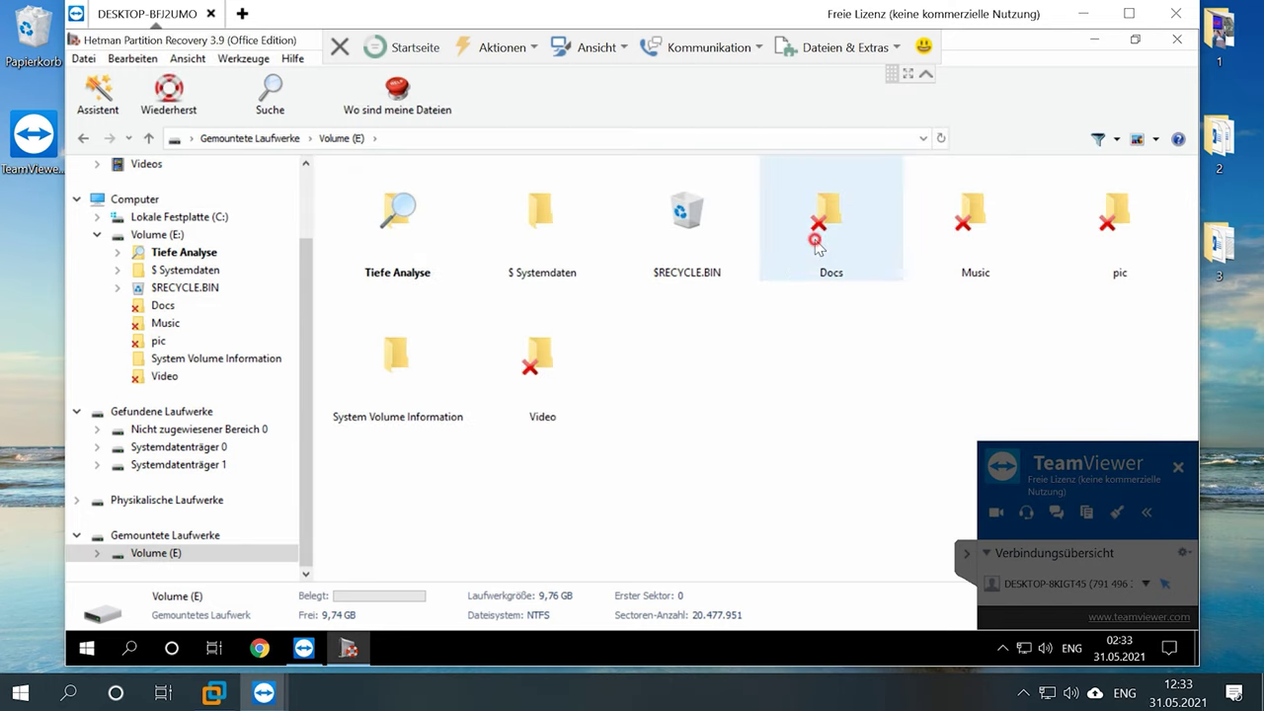
- Browse the deleted Docs and pic folders, then return to the drive overview
double_click(819, 245)
click(146, 138)
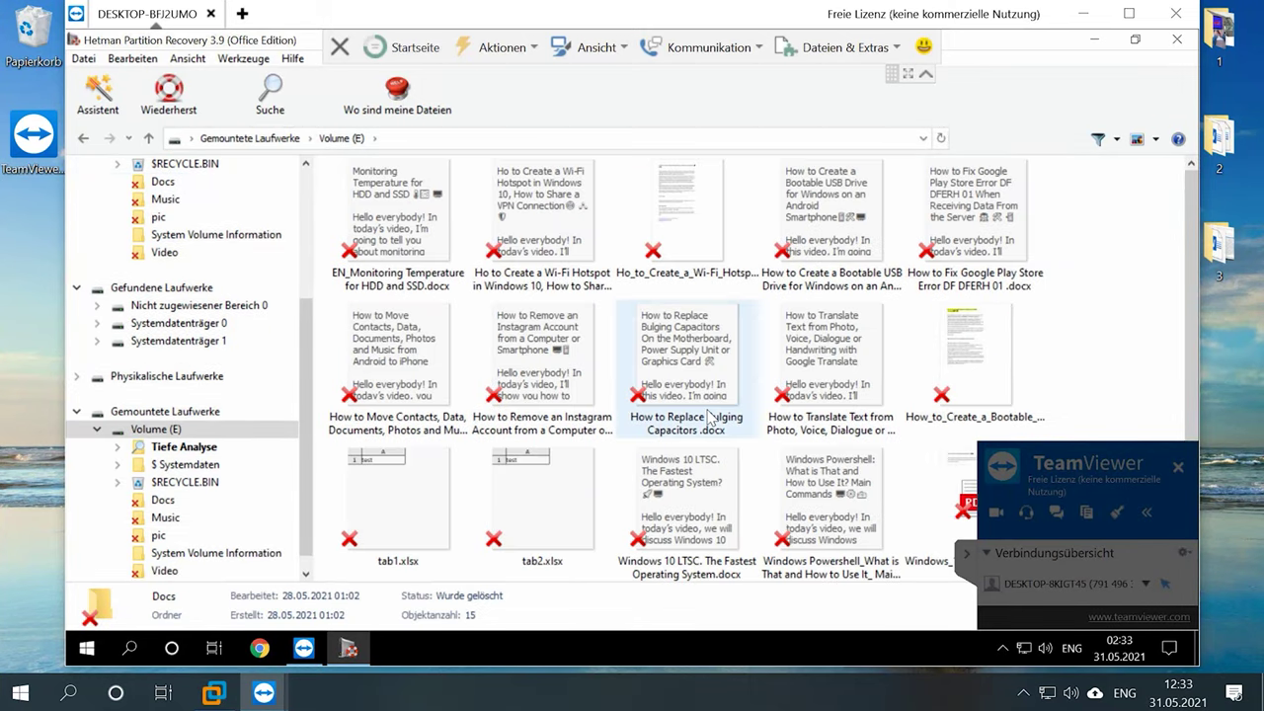
double_click(1116, 244)
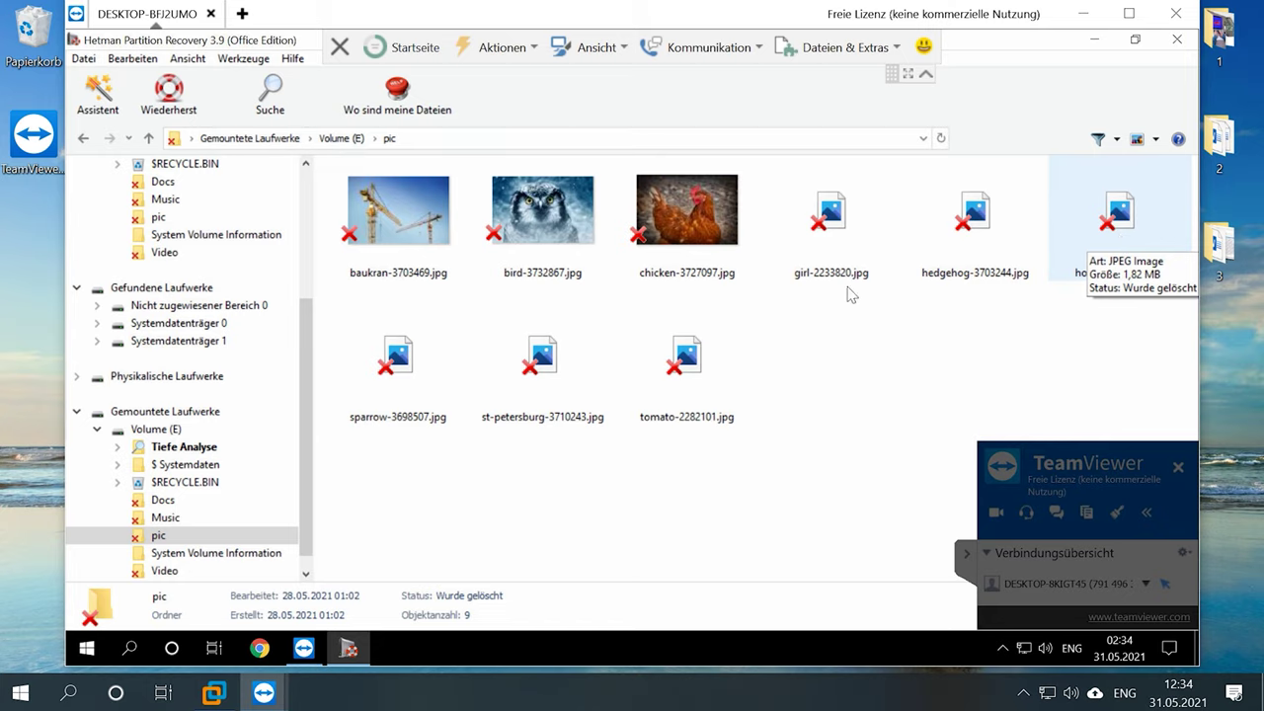
click(144, 138)
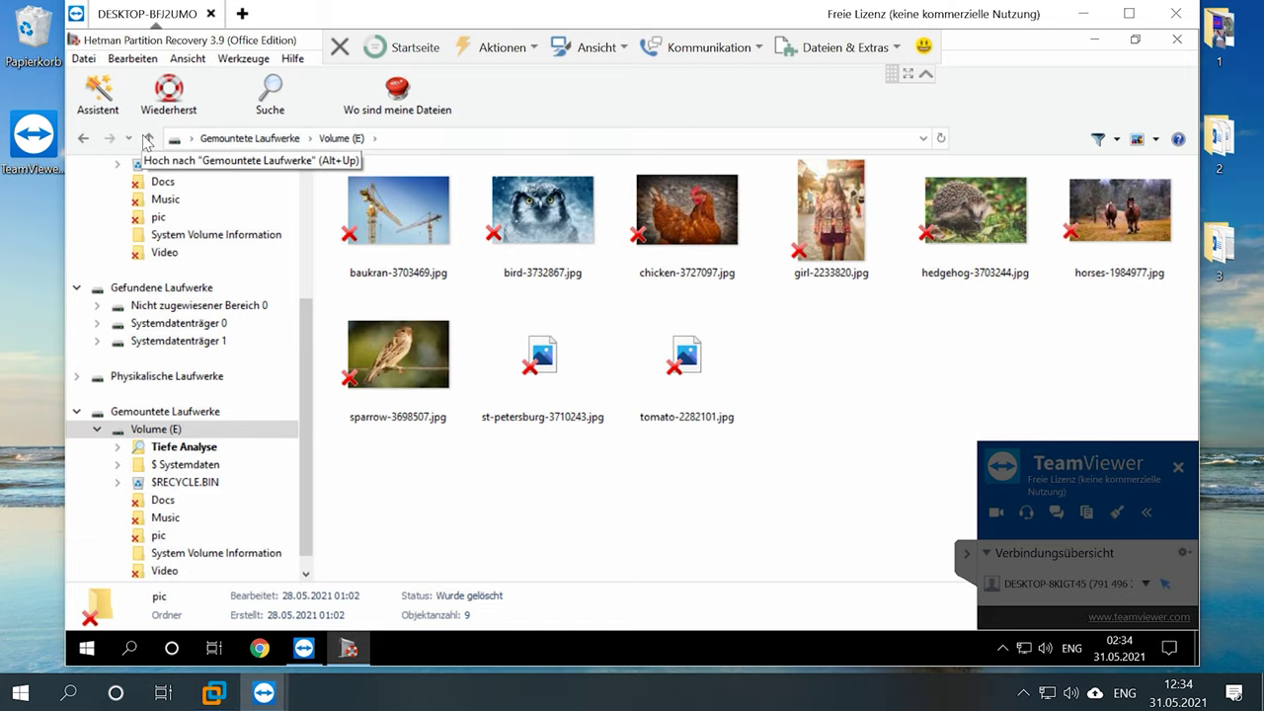
click(150, 140)
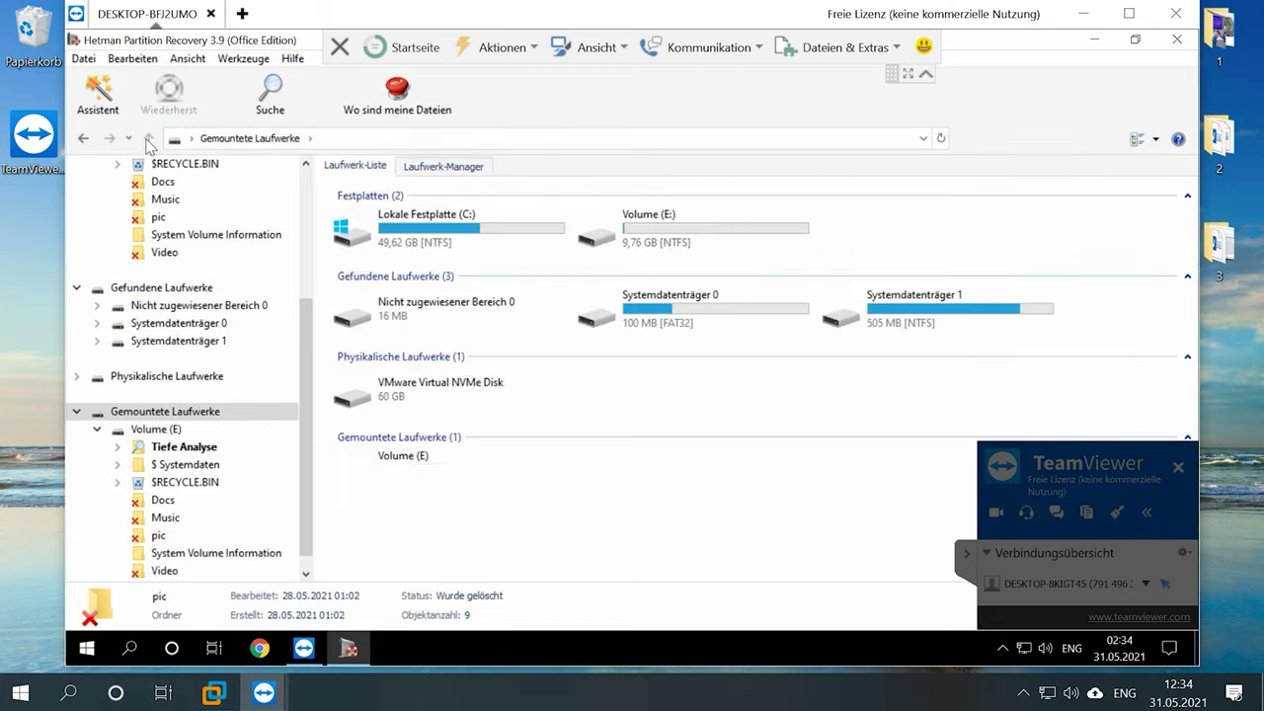